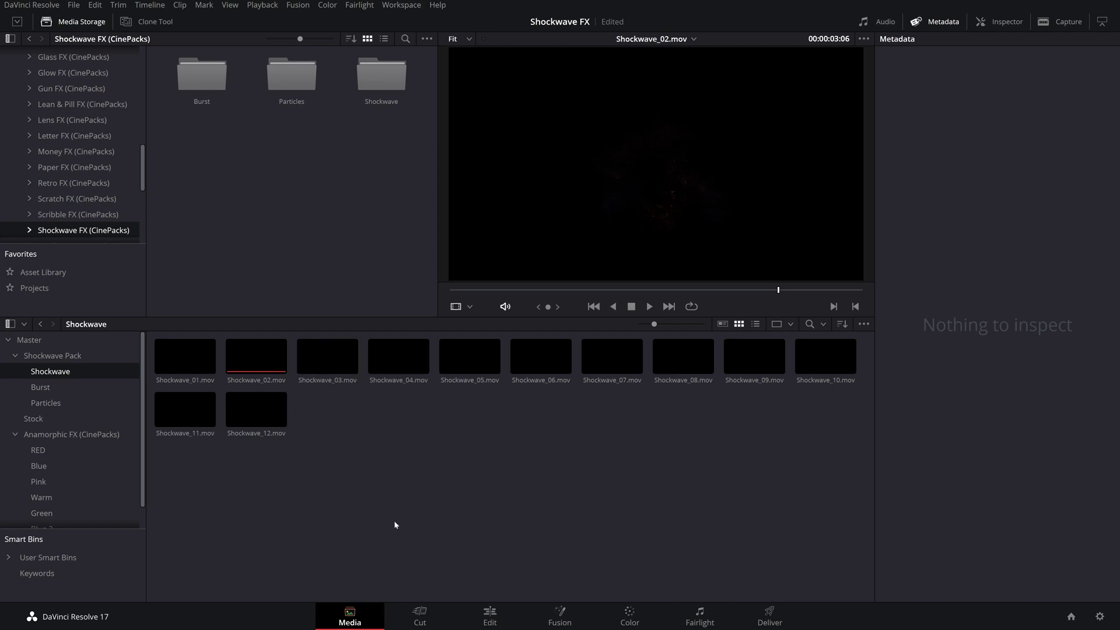
# Show the Burst, then the Particles bin's clips, and switch to the Edit page with Shift+4
pyautogui.scroll(-2, 73, 152)
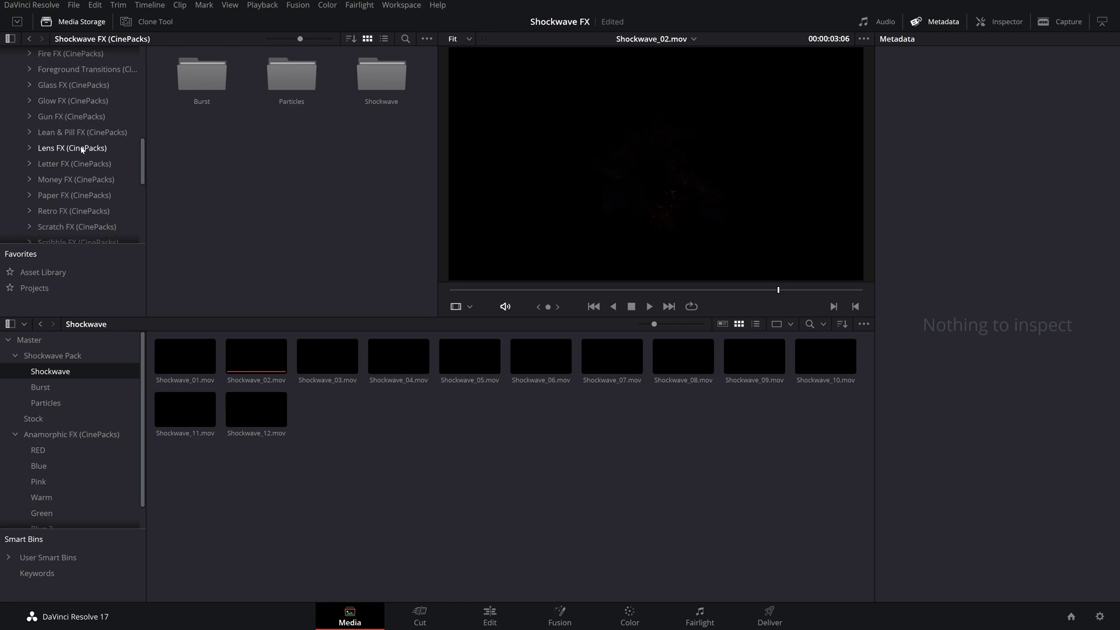
pyautogui.moveTo(88, 202); pyautogui.dragTo(244, 186)
pyautogui.click(60, 380)
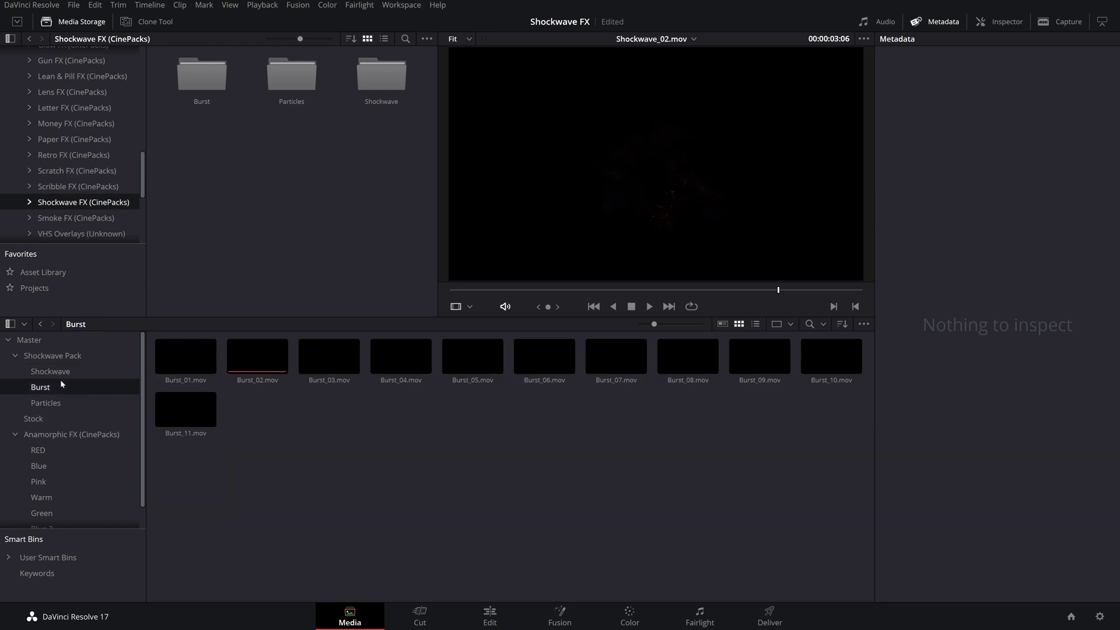
pyautogui.click(58, 404)
pyautogui.hotkey('shift', '4')
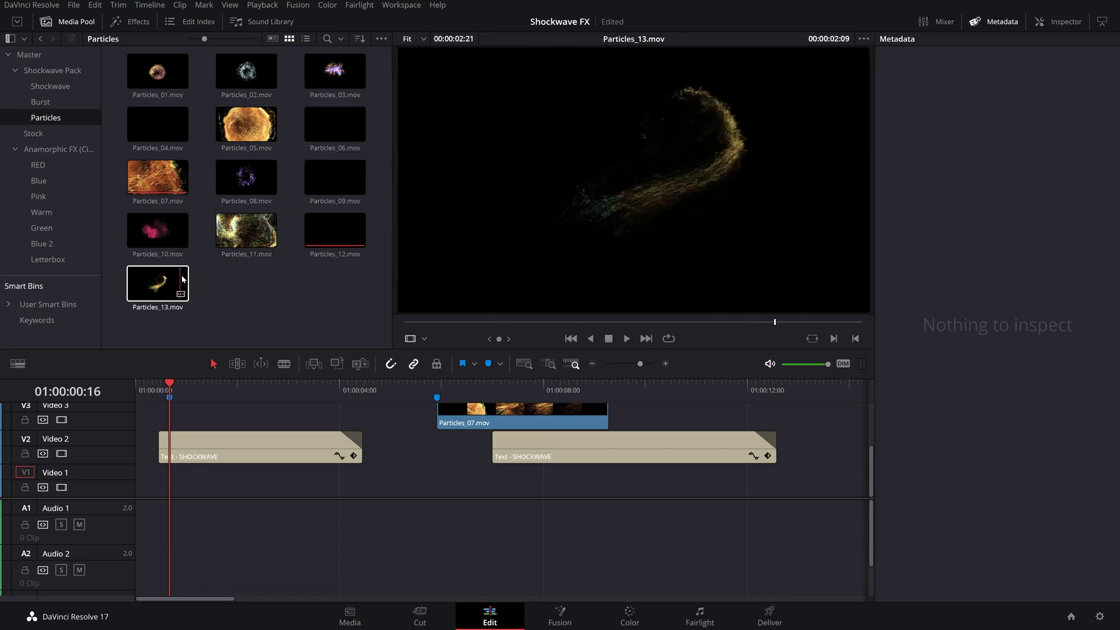
# Browse the Burst and Shockwave bins and jump the playhead to the 00:16 marker
pyautogui.click(53, 102)
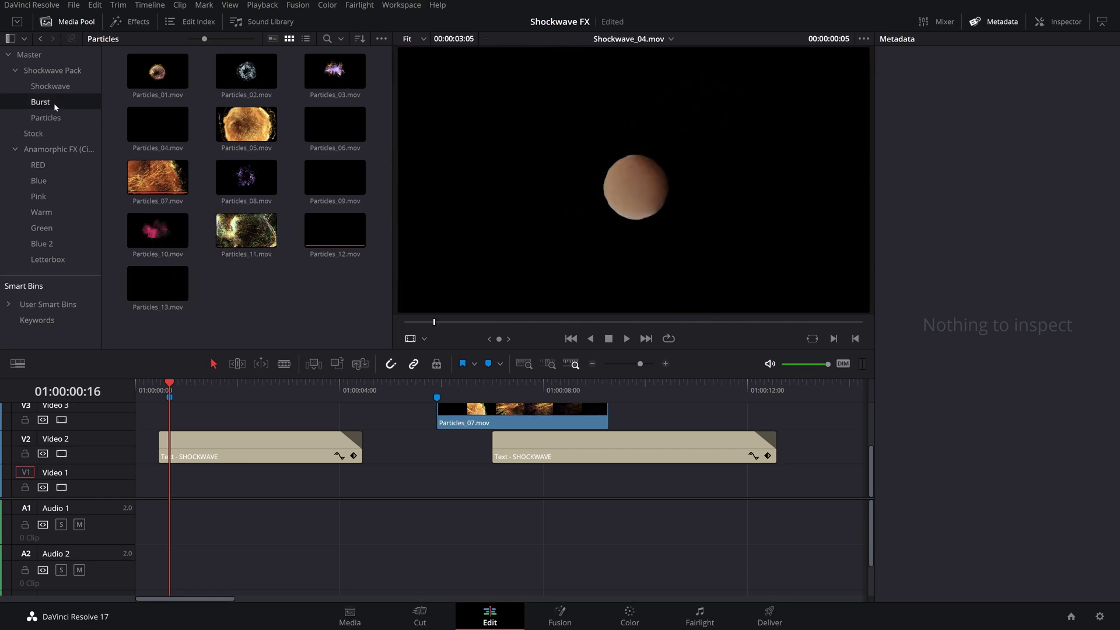
pyautogui.click(50, 86)
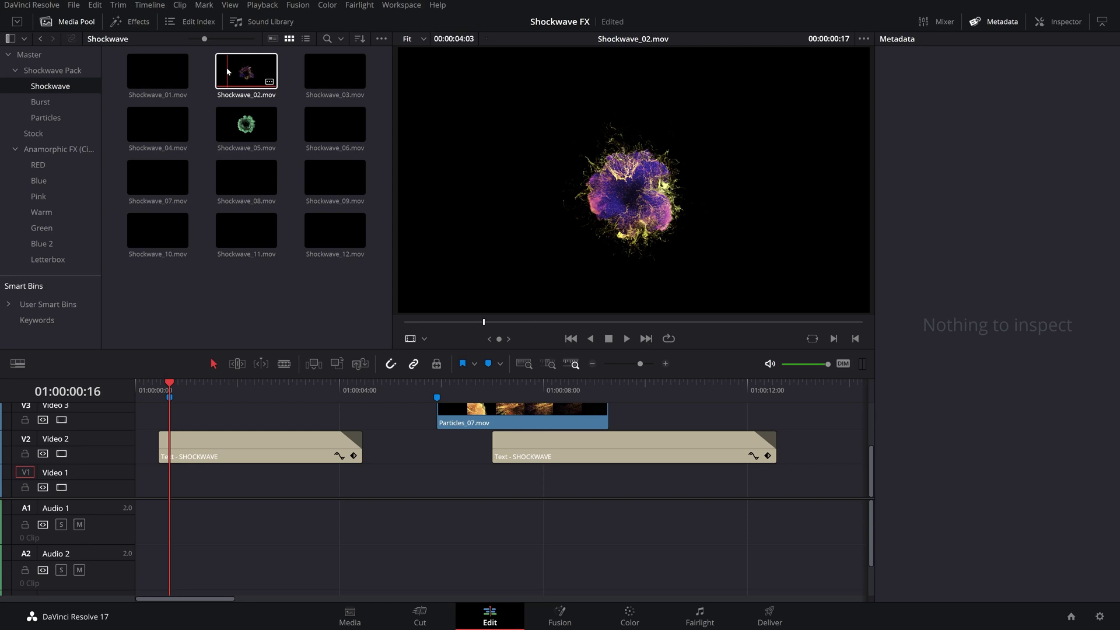
pyautogui.click(157, 388)
pyautogui.click(170, 397)
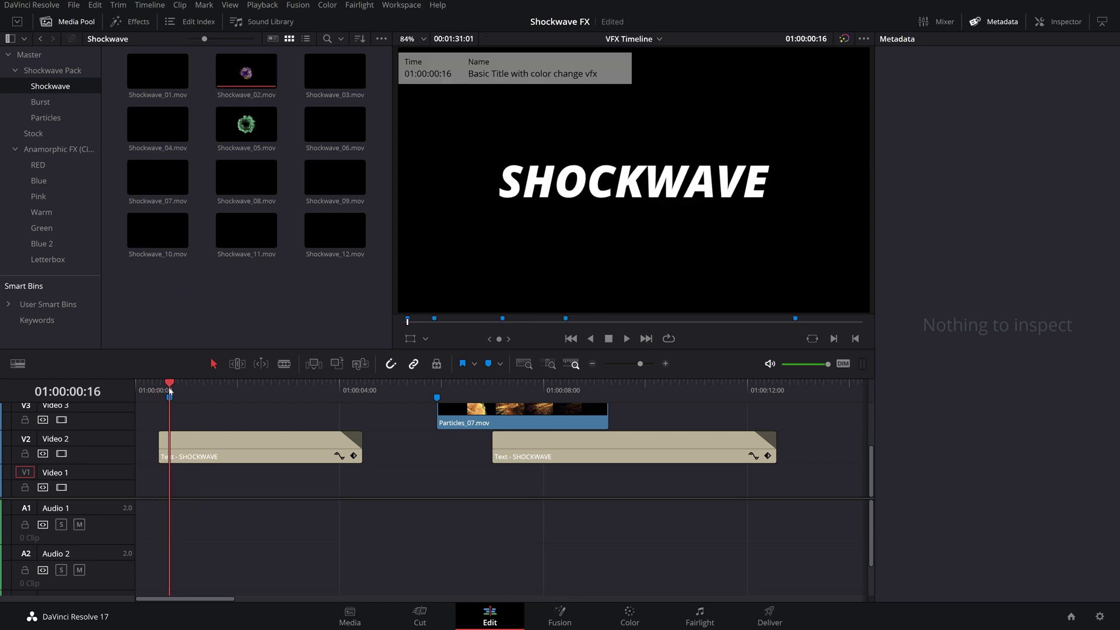
# Select the first SHOCKWAVE text clip, show its Inspector properties, and load Shockwave_02.mov
pyautogui.click(131, 21)
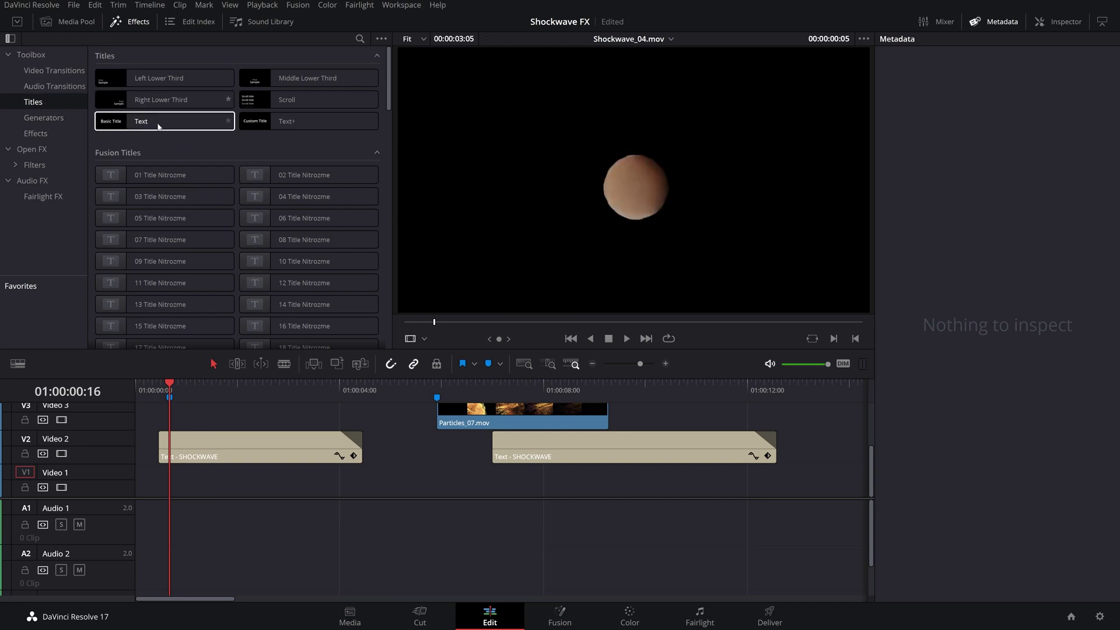
pyautogui.click(74, 23)
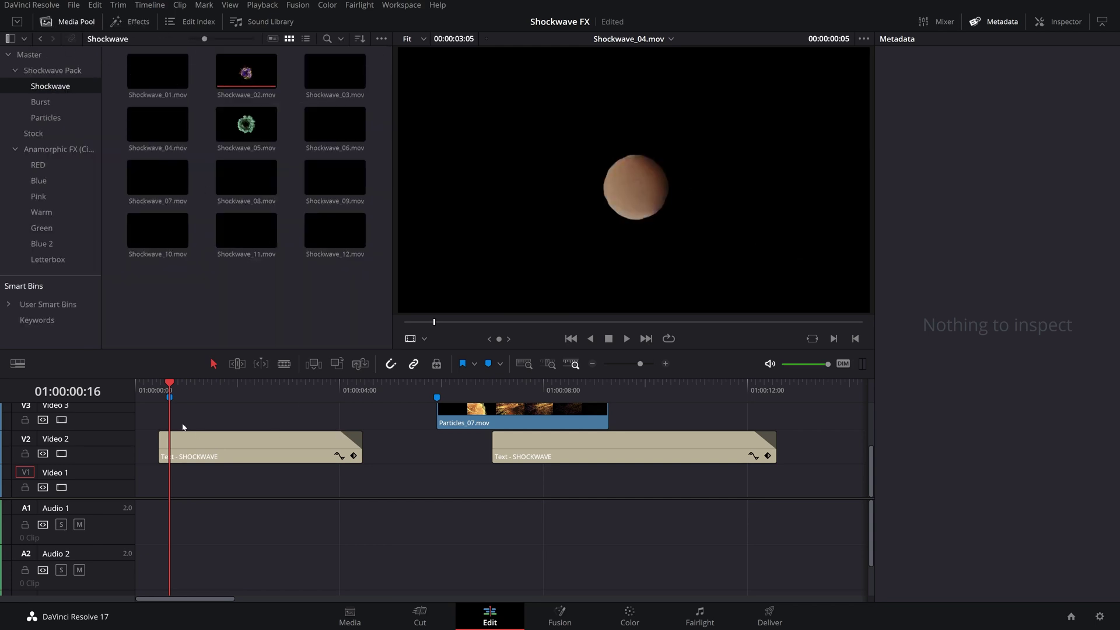
pyautogui.click(180, 386)
pyautogui.click(227, 386)
pyautogui.click(226, 446)
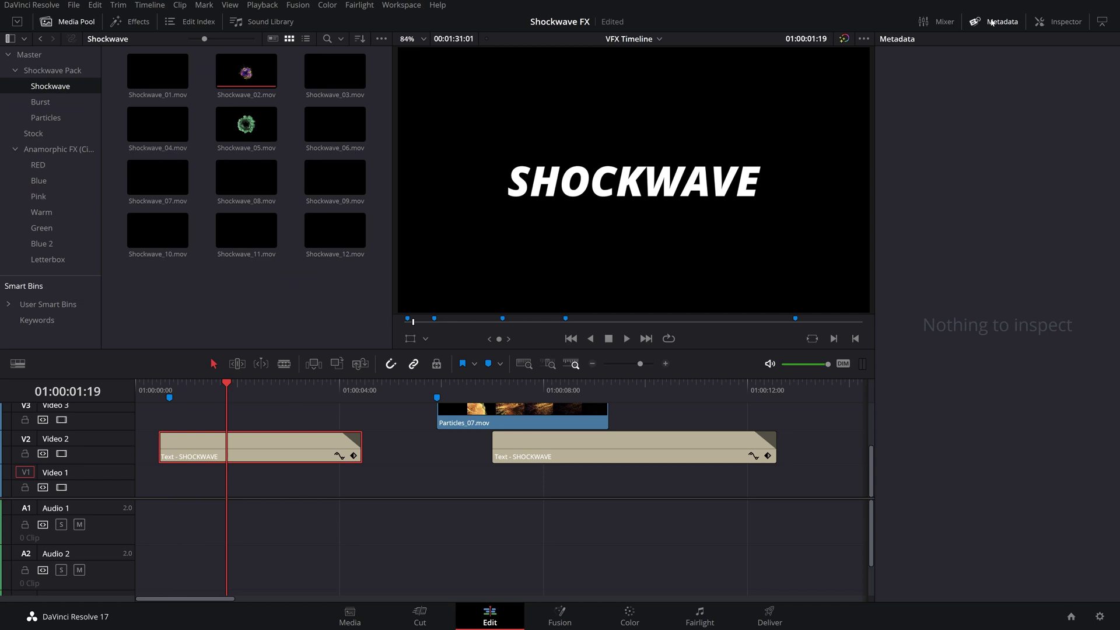
pyautogui.click(1079, 23)
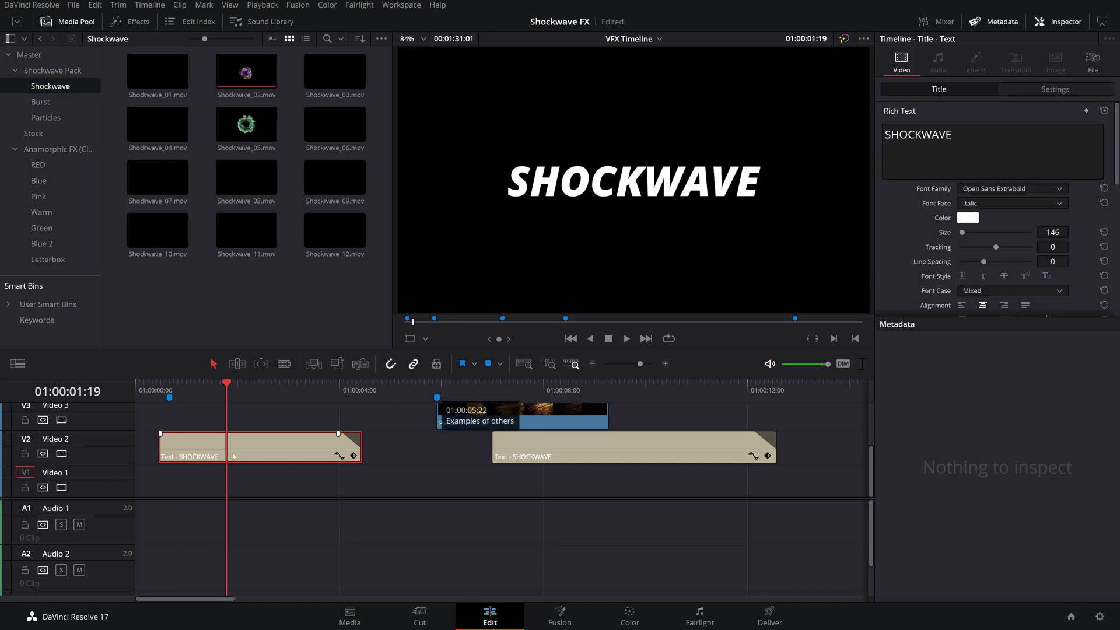
pyautogui.click(255, 72)
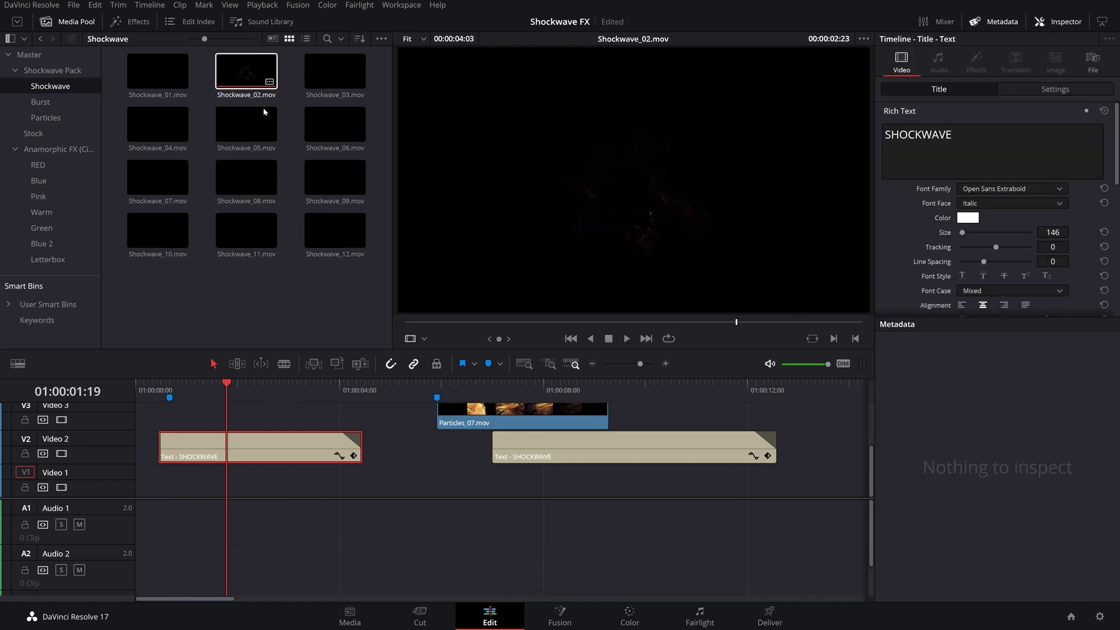
# Place Shockwave_02.mov on Video 1 at the timeline start and preview it
pyautogui.click(260, 66)
pyautogui.moveTo(250, 62); pyautogui.dragTo(188, 482)
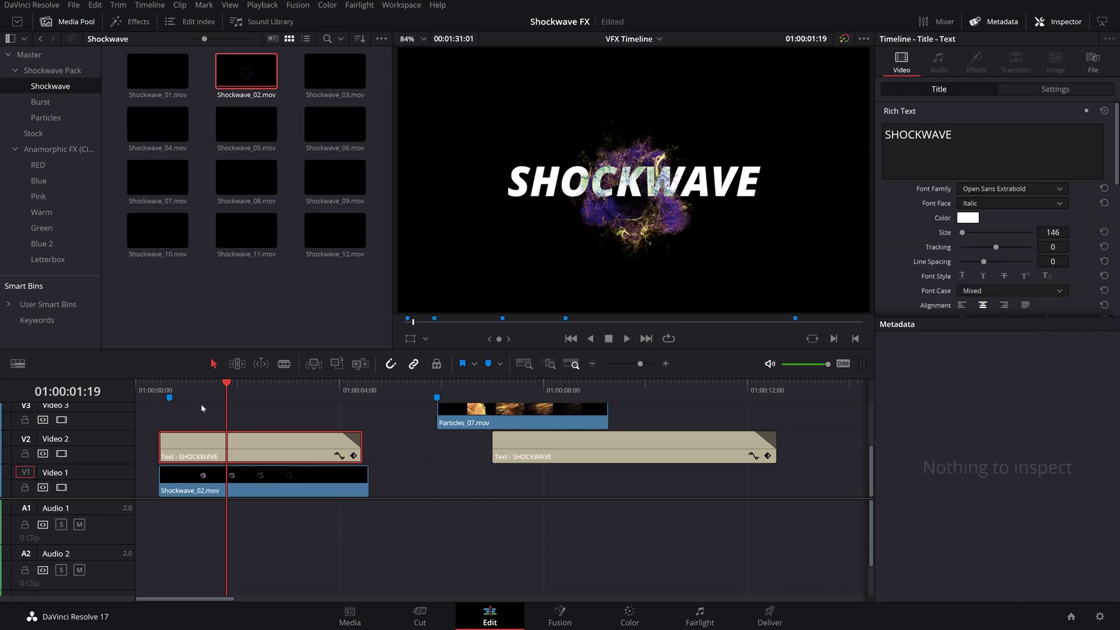
pyautogui.moveTo(206, 390); pyautogui.dragTo(159, 400)
pyautogui.press('space')
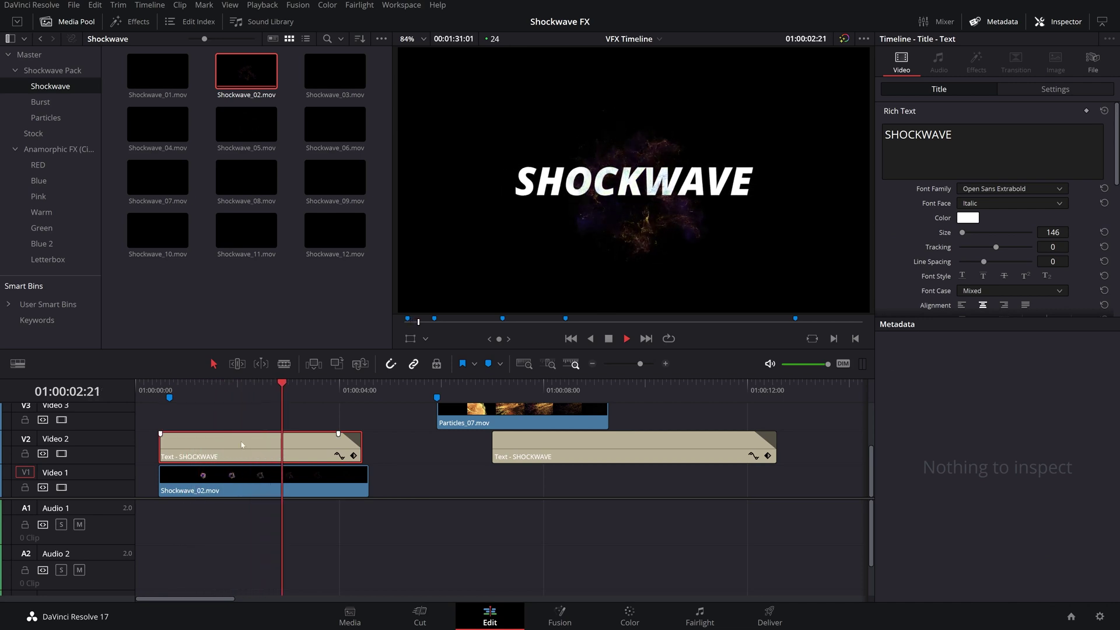
pyautogui.press('space')
# Check the title's compositing settings (Difference mode, opacity 100) and replay the opening
pyautogui.scroll(-4, 891, 230)
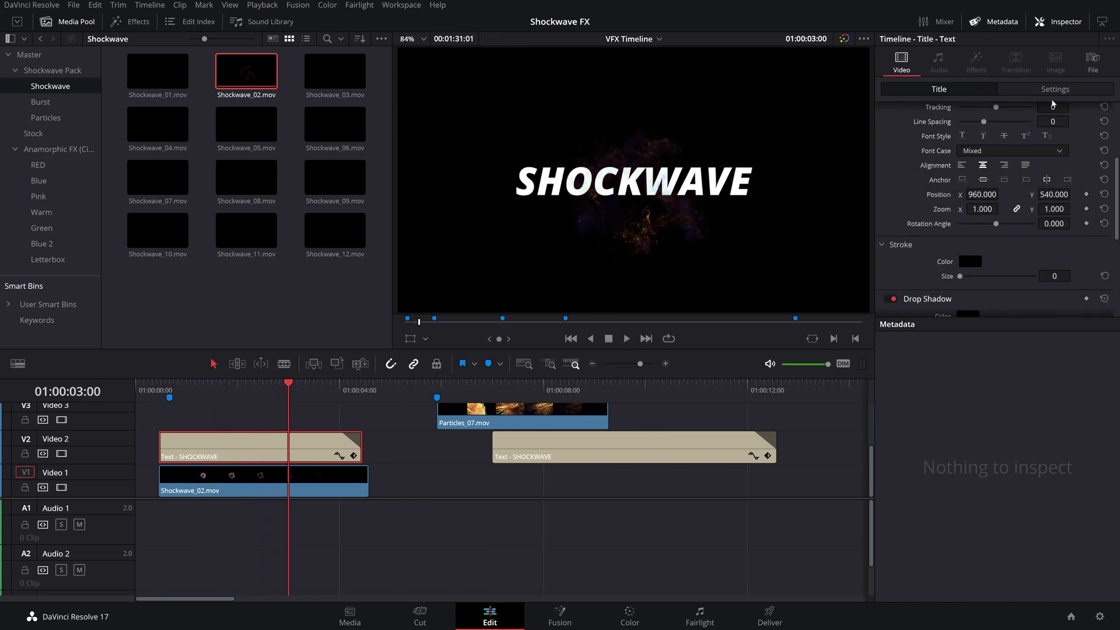
pyautogui.click(1053, 91)
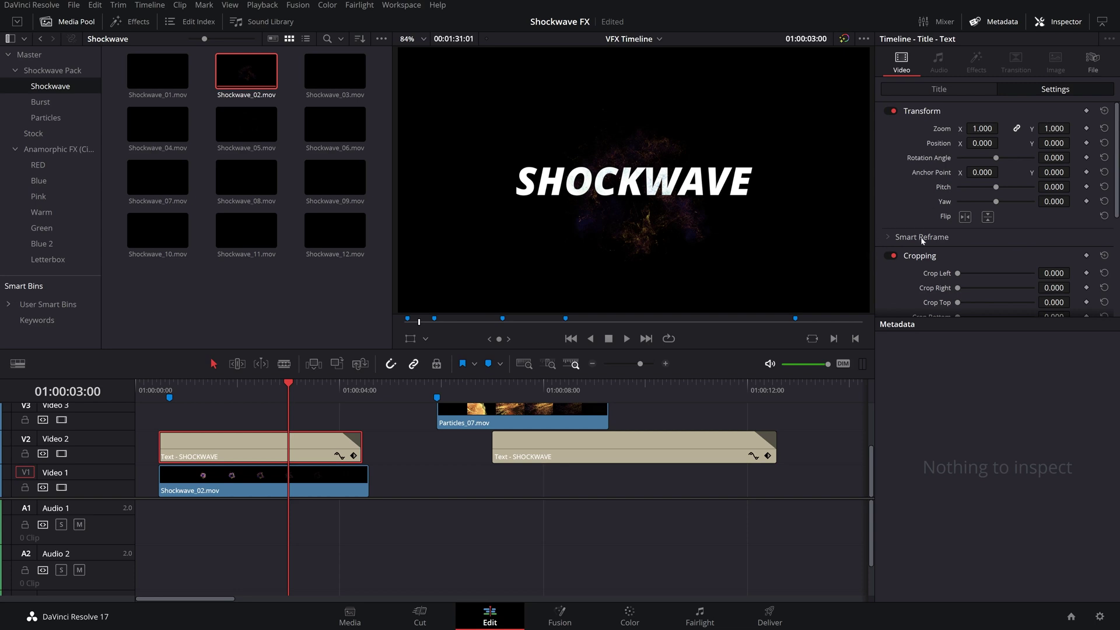
pyautogui.scroll(-5, 922, 240)
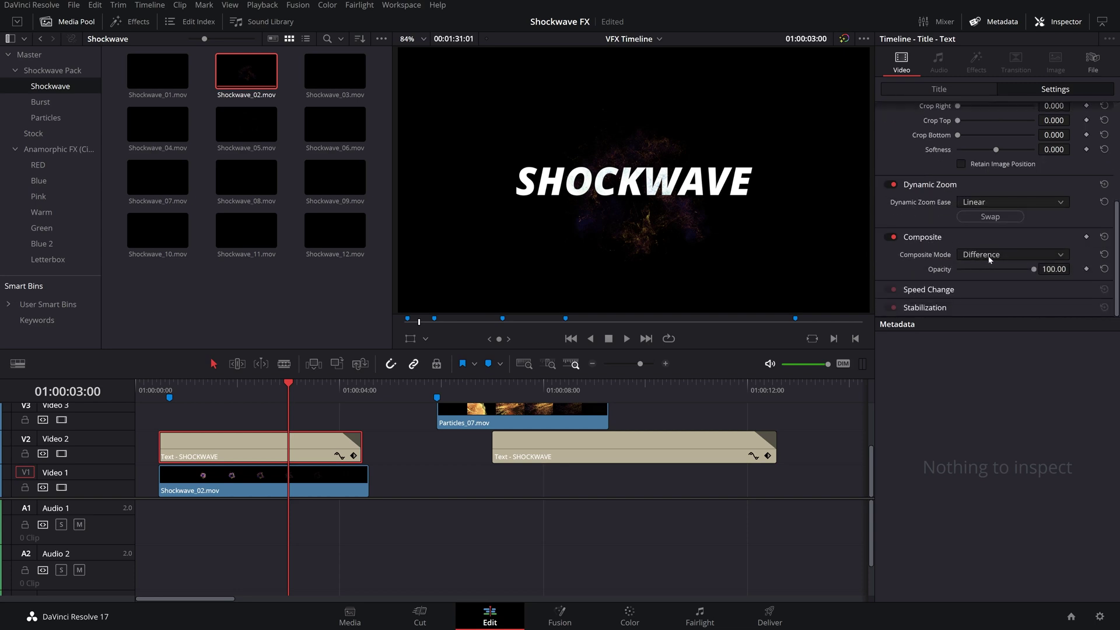
pyautogui.moveTo(233, 392); pyautogui.dragTo(197, 392)
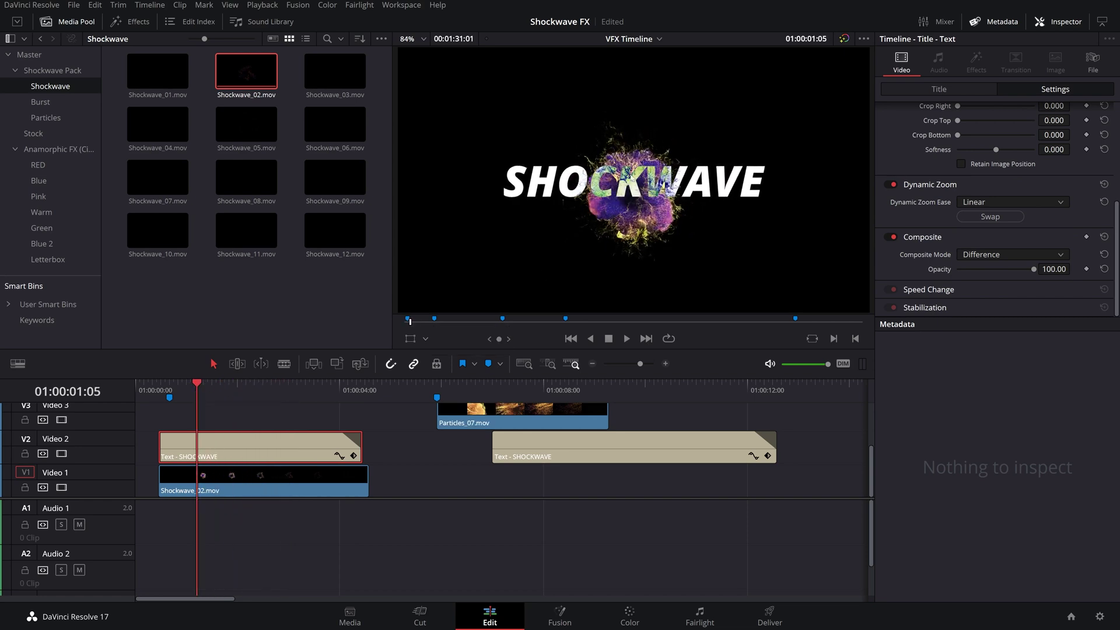
pyautogui.press('space')
pyautogui.press('space')
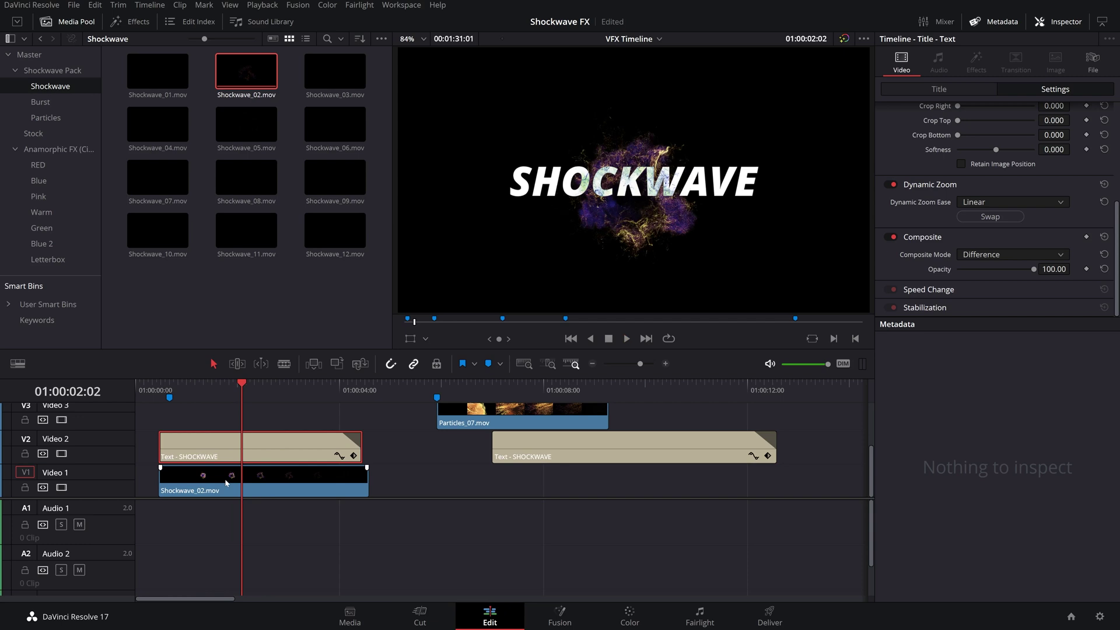
# Scale Shockwave_02 on Video 1 to zoom 2.850 at Y position 183 and preview it
pyautogui.click(213, 484)
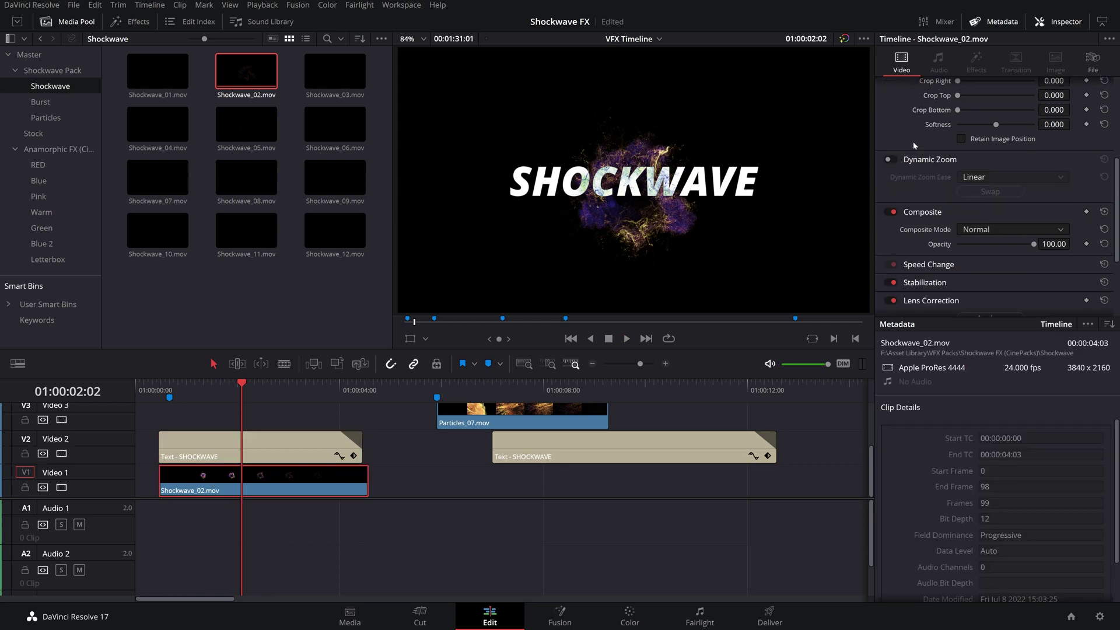
pyautogui.scroll(5, 914, 146)
pyautogui.click(1002, 23)
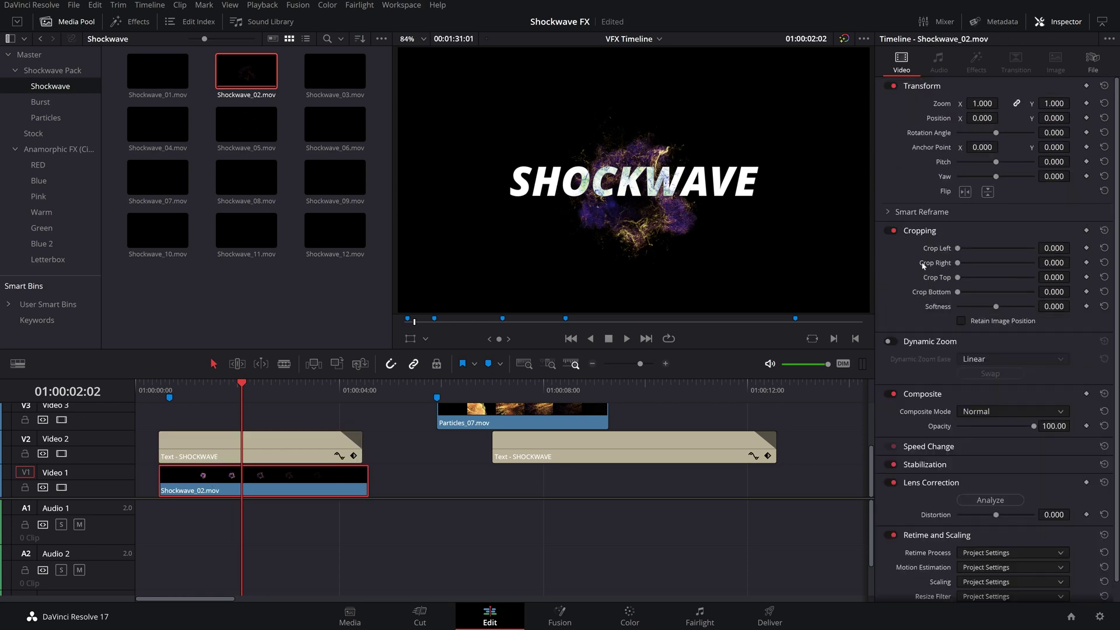
pyautogui.moveTo(977, 104); pyautogui.dragTo(1068, 118)
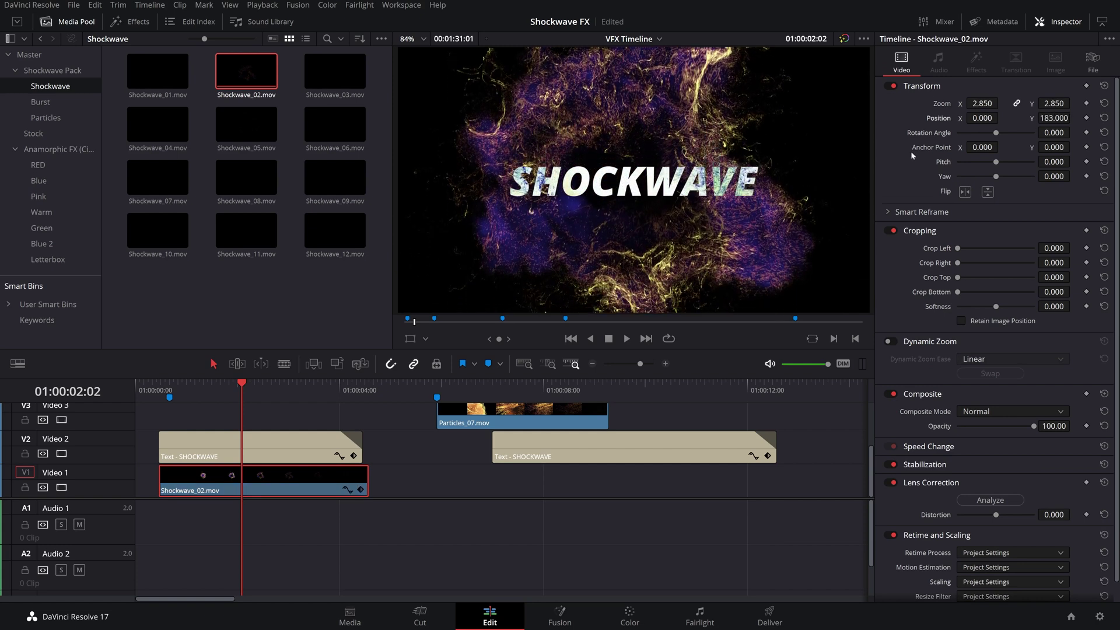
pyautogui.click(167, 389)
pyautogui.click(155, 389)
pyautogui.press('space')
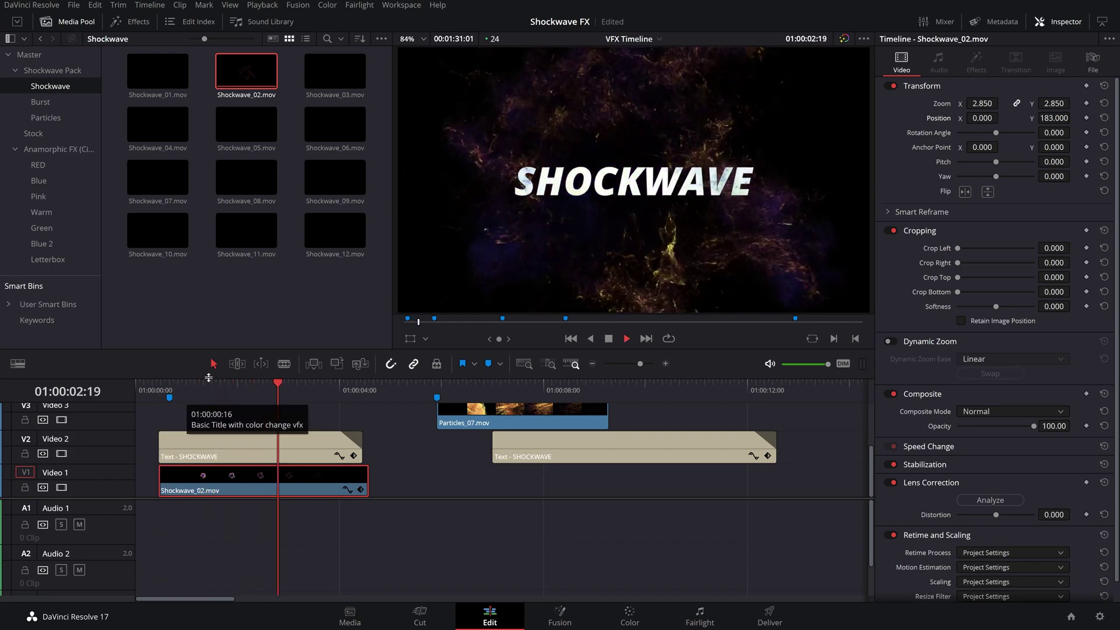
pyautogui.moveTo(188, 389); pyautogui.dragTo(228, 389)
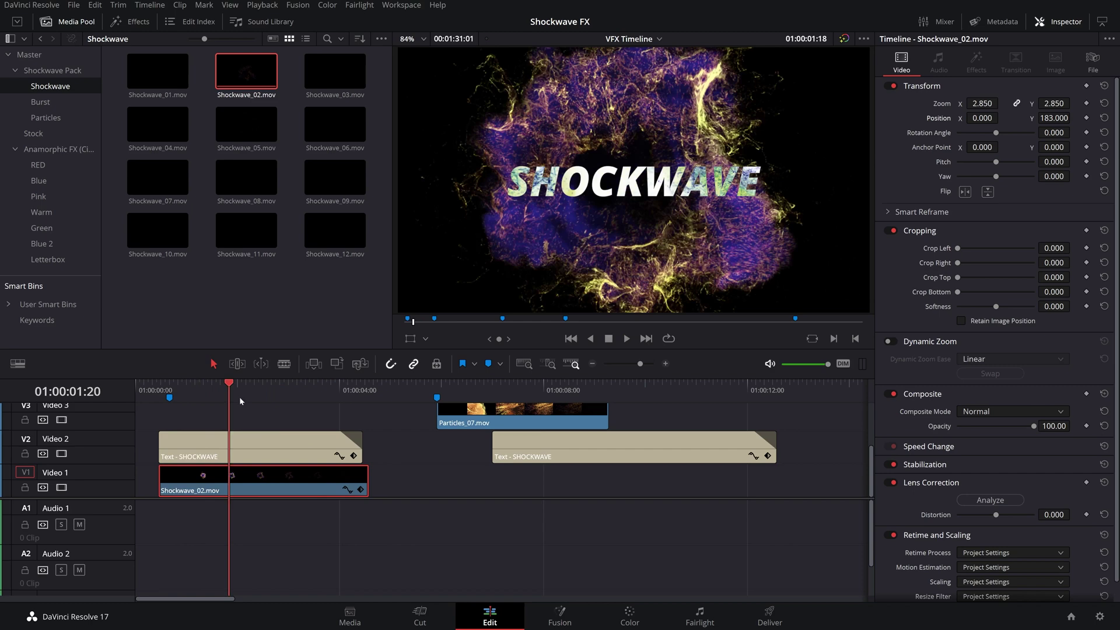
# Place Particles_09.mov from the Particles bin on Video 3 at the timeline start
pyautogui.click(252, 389)
pyautogui.click(246, 70)
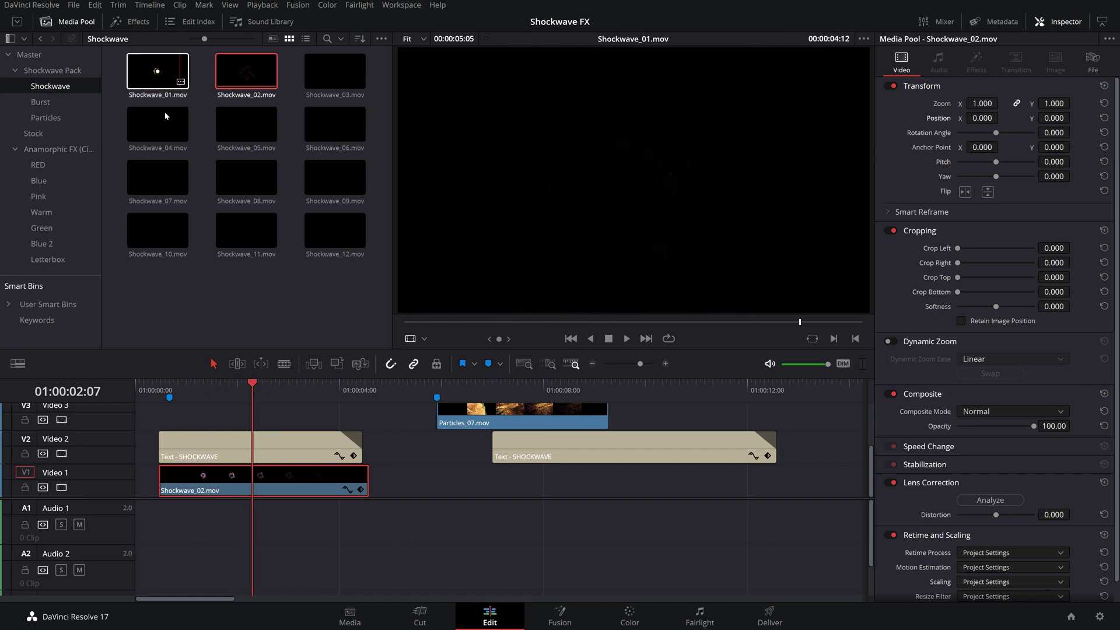
pyautogui.click(42, 118)
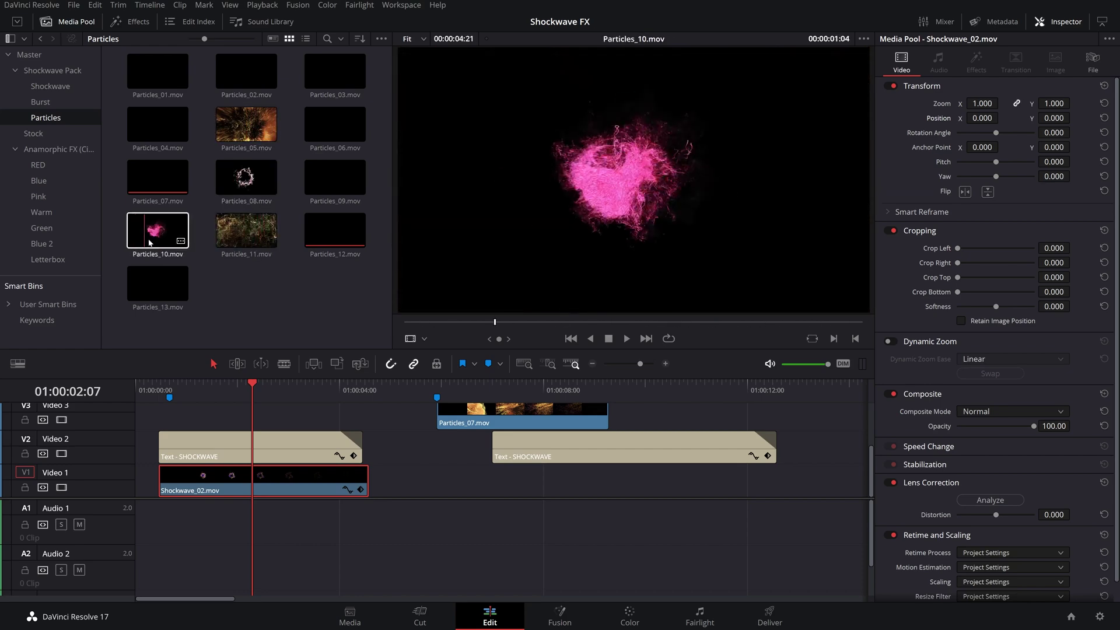
pyautogui.moveTo(335, 177); pyautogui.dragTo(166, 423)
# Preview the particle overlay, then rewind the playhead to the start of the title
pyautogui.click(162, 390)
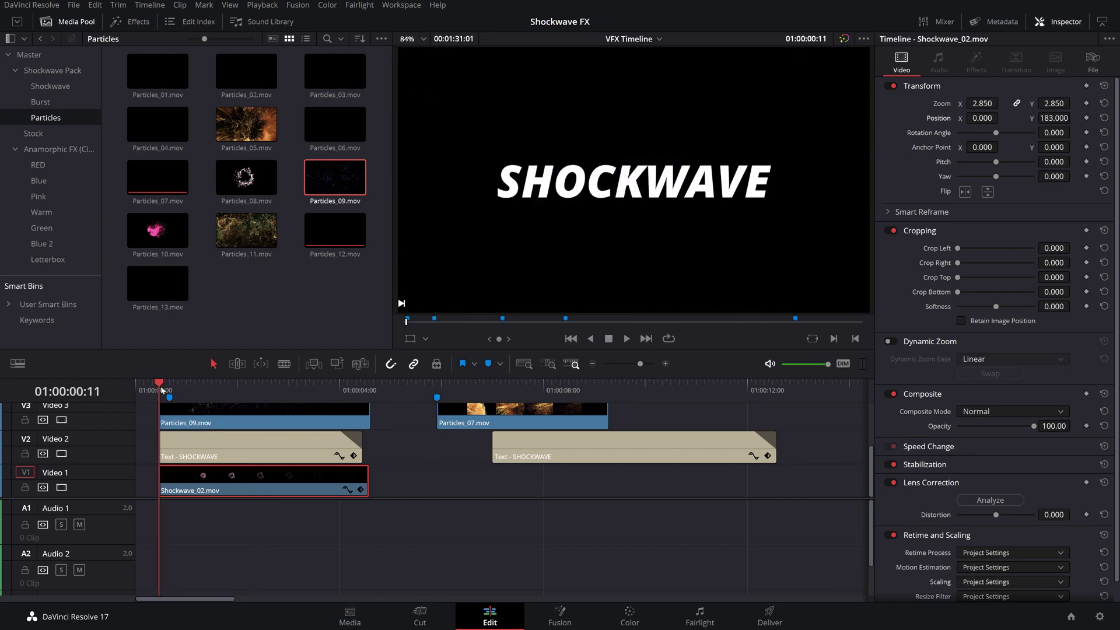
pyautogui.press('space')
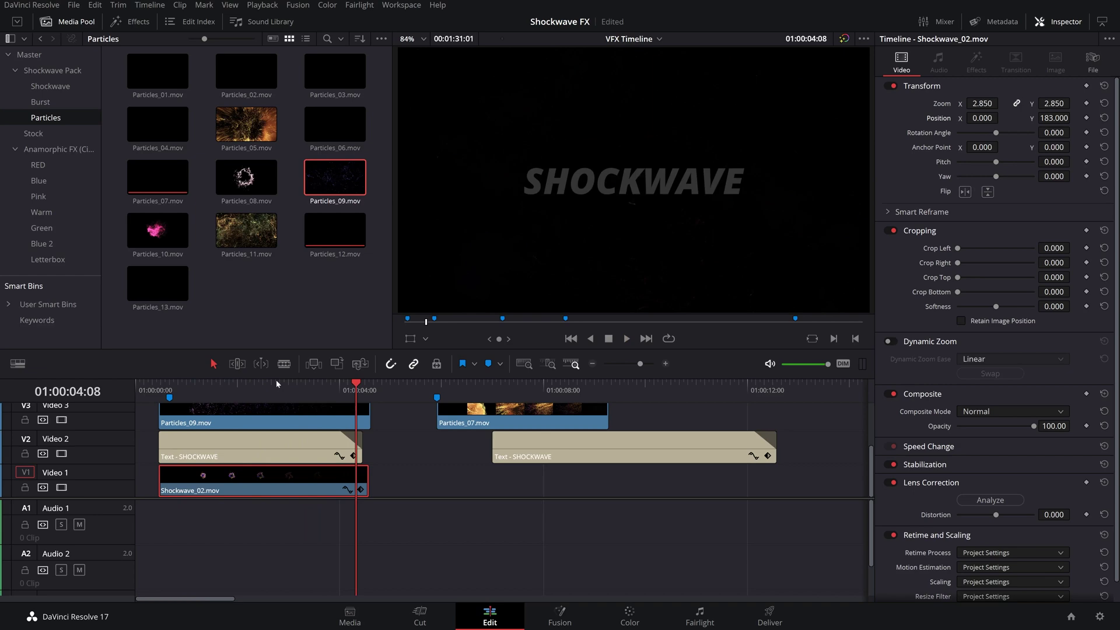
pyautogui.click(212, 386)
pyautogui.moveTo(212, 386); pyautogui.dragTo(159, 386)
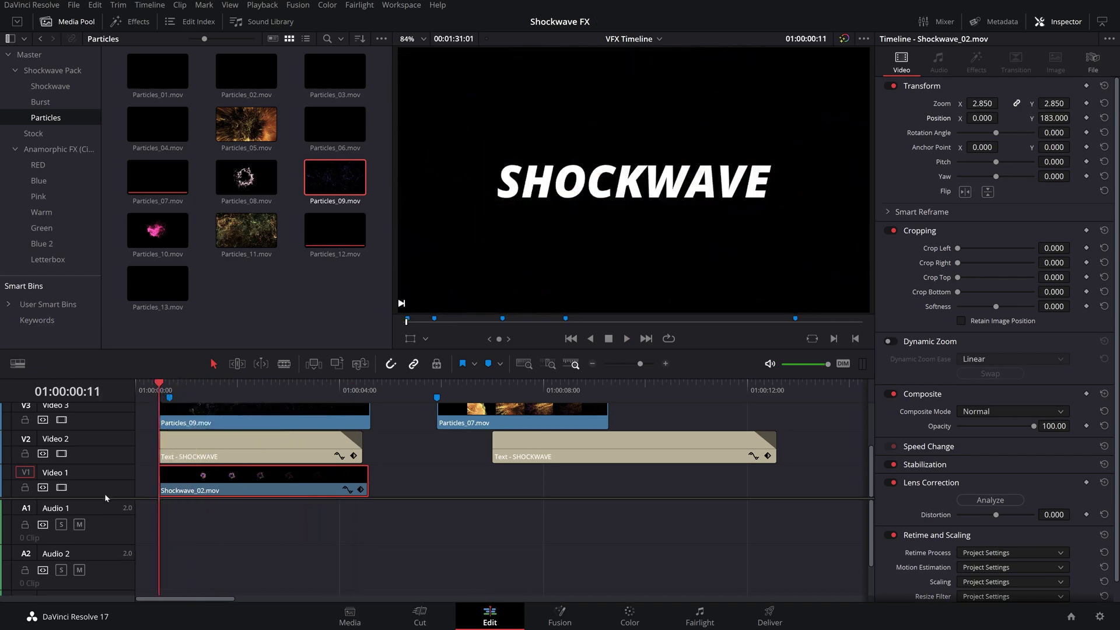
# Add an Adjustment Clip on Video 4 and trim the V2 title to start at the first marker
pyautogui.moveTo(106, 497); pyautogui.dragTo(106, 572)
pyautogui.click(132, 22)
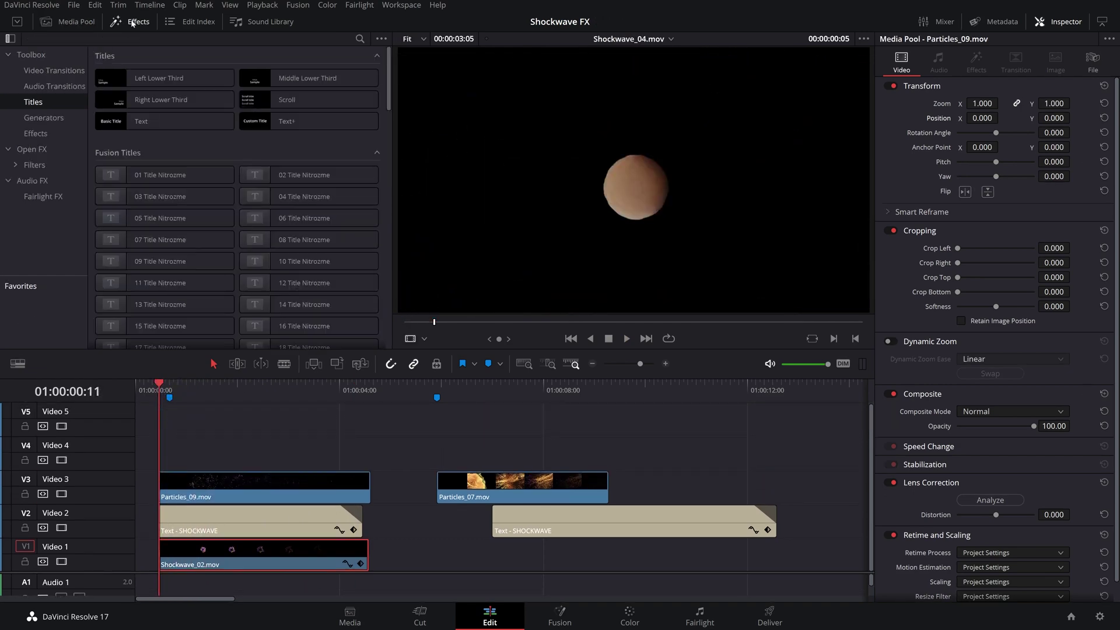
pyautogui.click(360, 38)
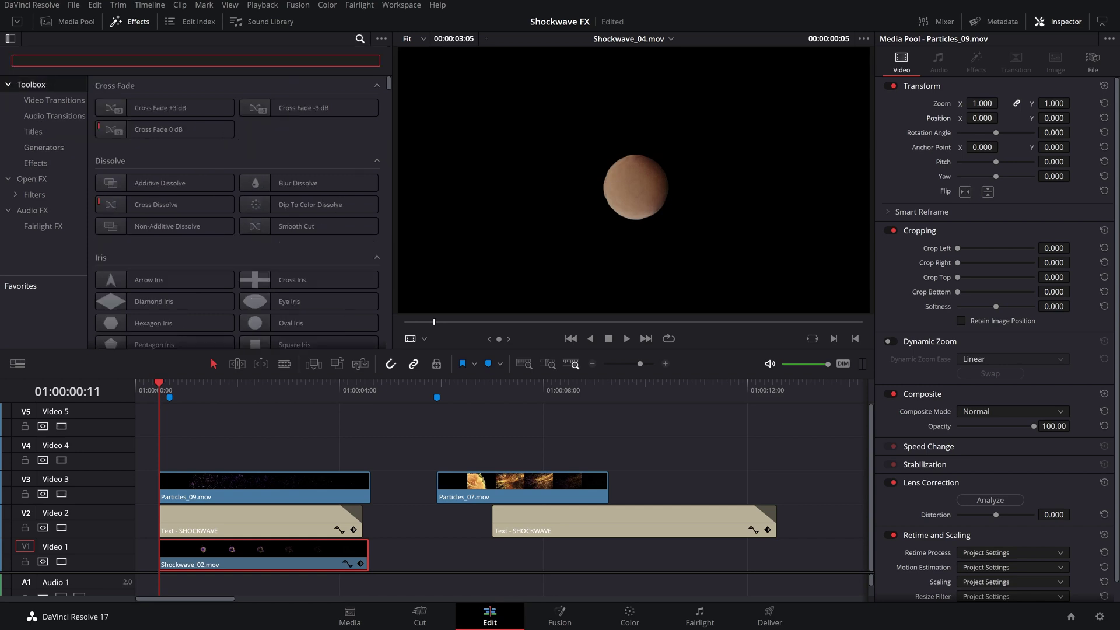
pyautogui.write('adju')
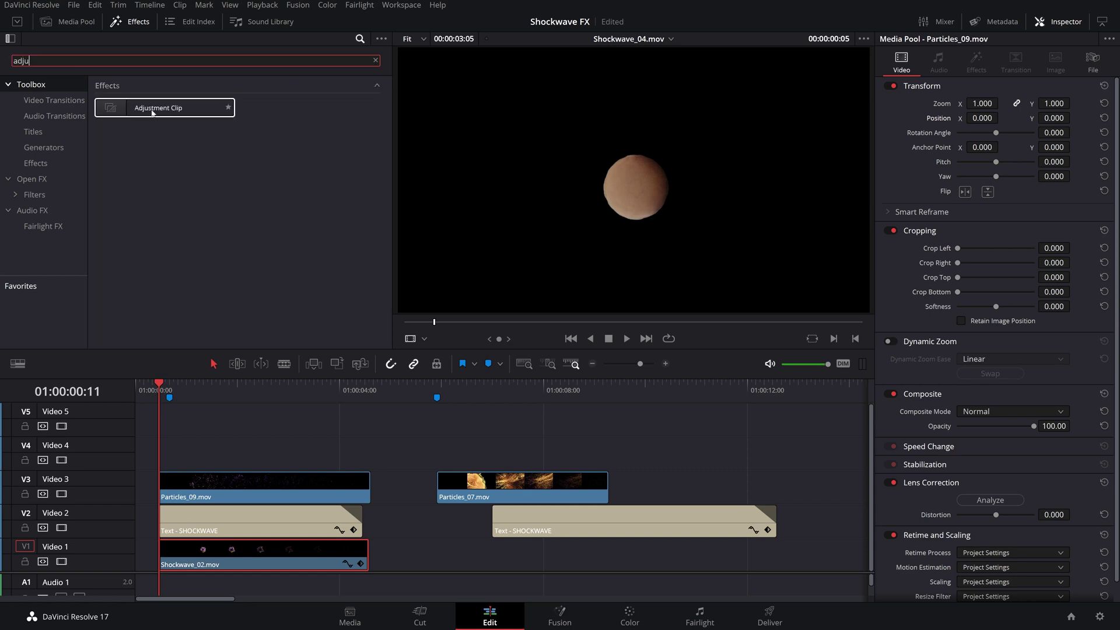
pyautogui.moveTo(155, 108); pyautogui.dragTo(157, 465)
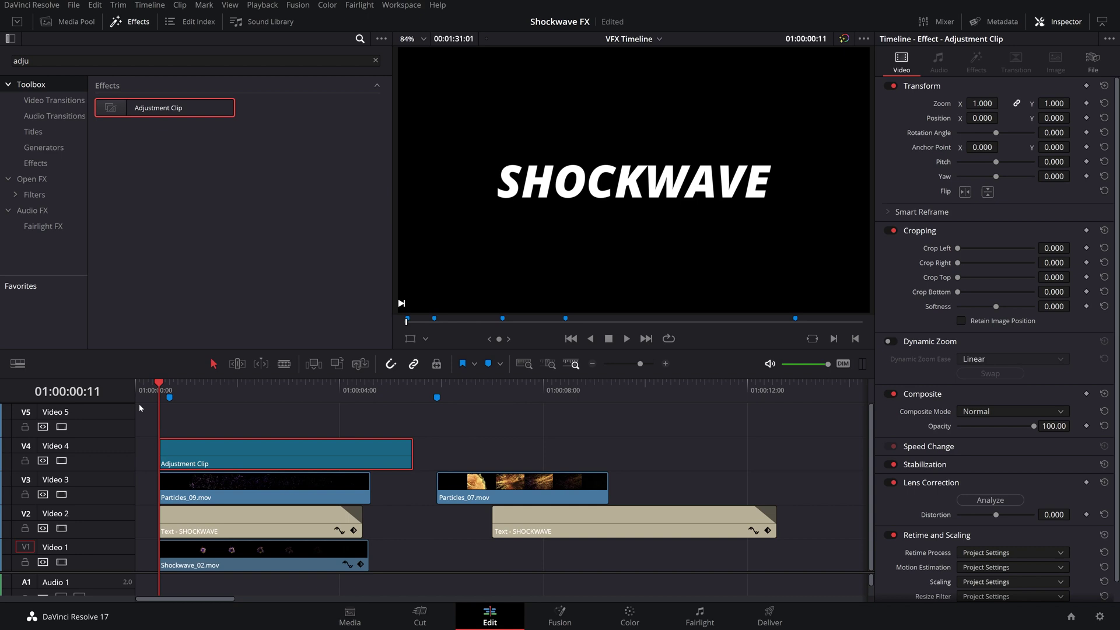
pyautogui.click(170, 391)
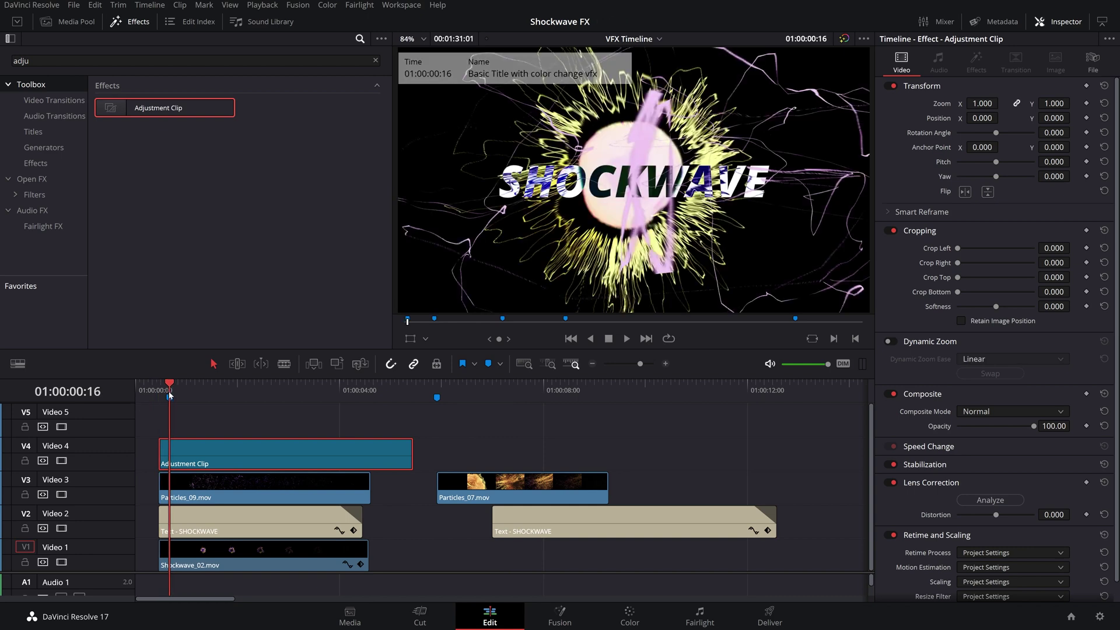
pyautogui.moveTo(159, 515); pyautogui.dragTo(169, 516)
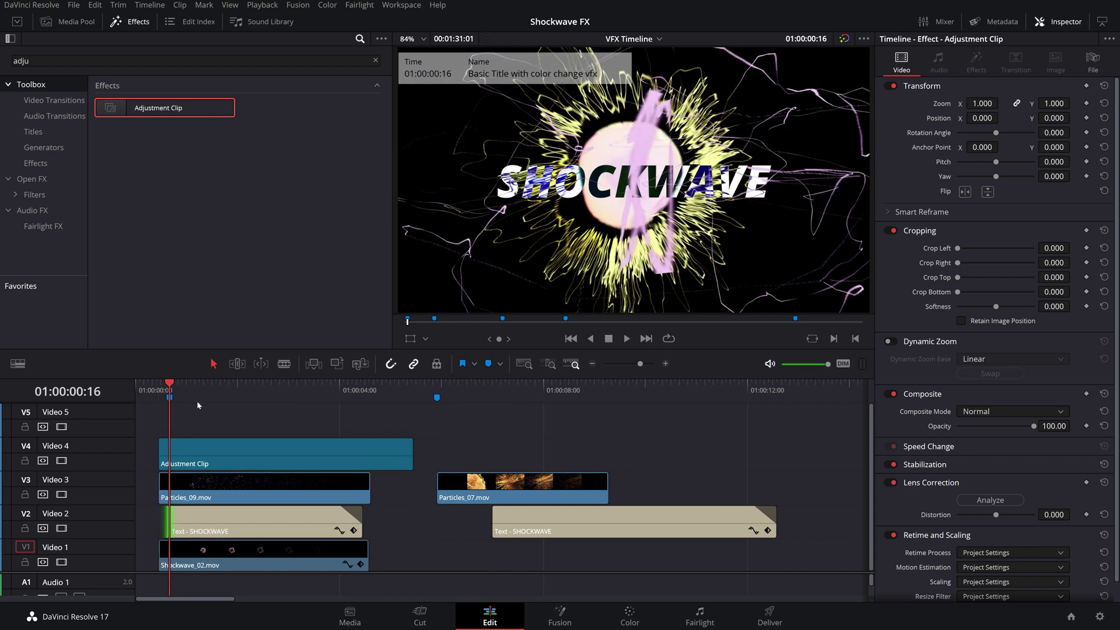
# Apply the Open FX Glow effect to the Adjustment Clip
pyautogui.click(185, 447)
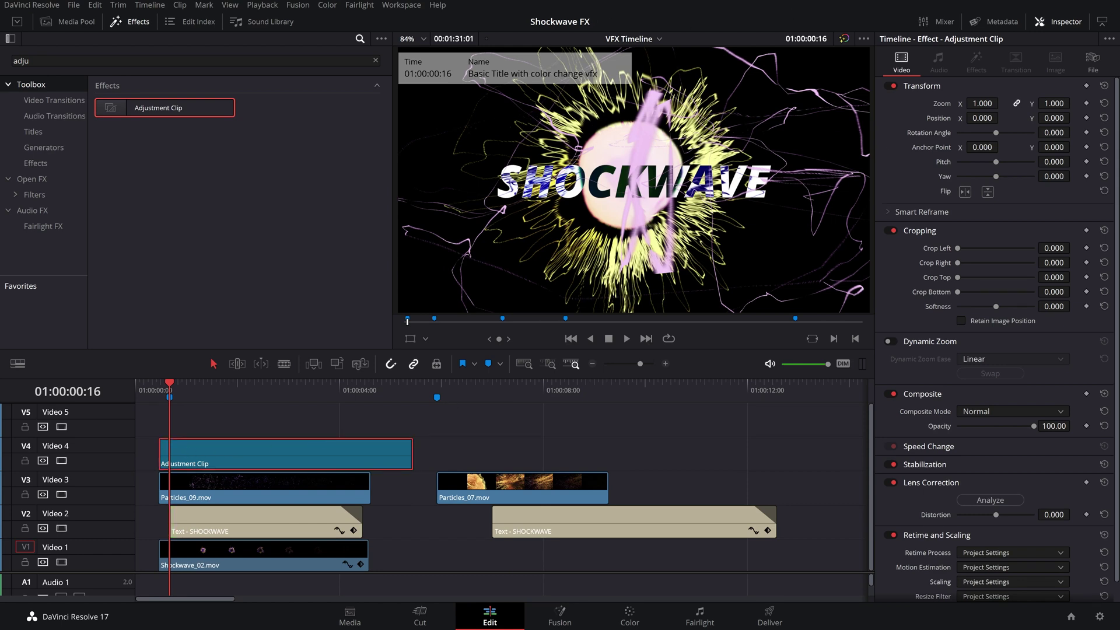
pyautogui.click(12, 63)
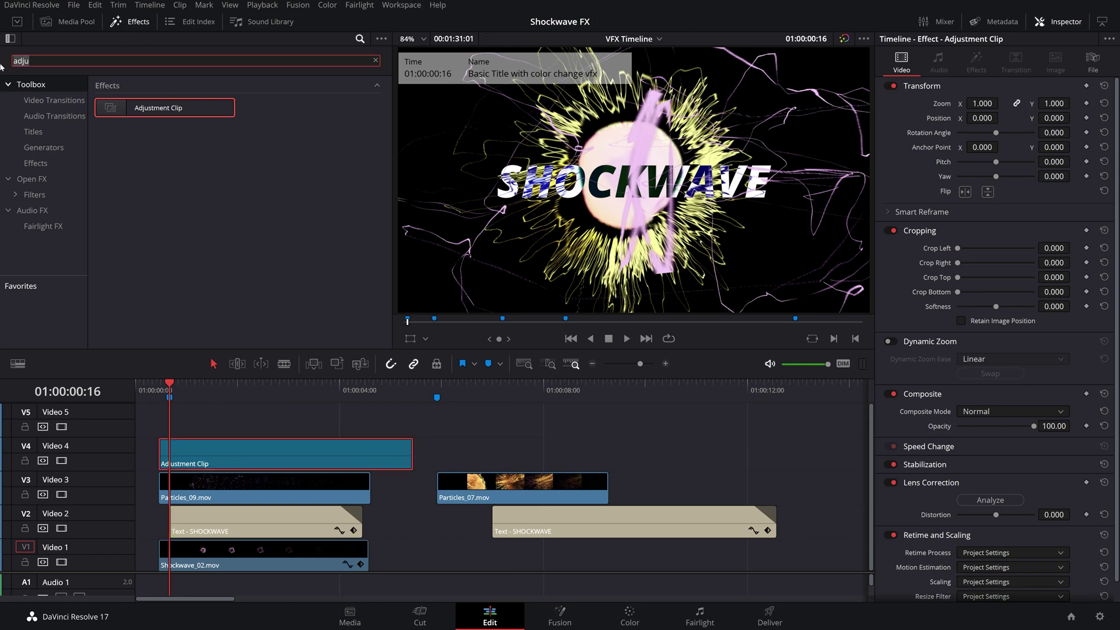
pyautogui.write('glow')
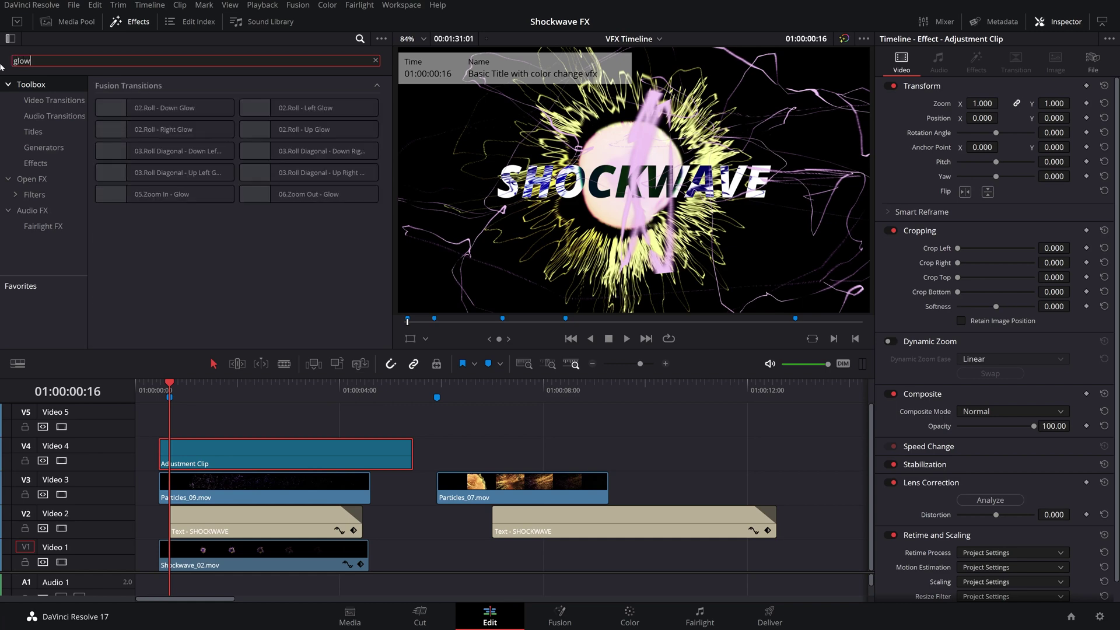
pyautogui.click(39, 181)
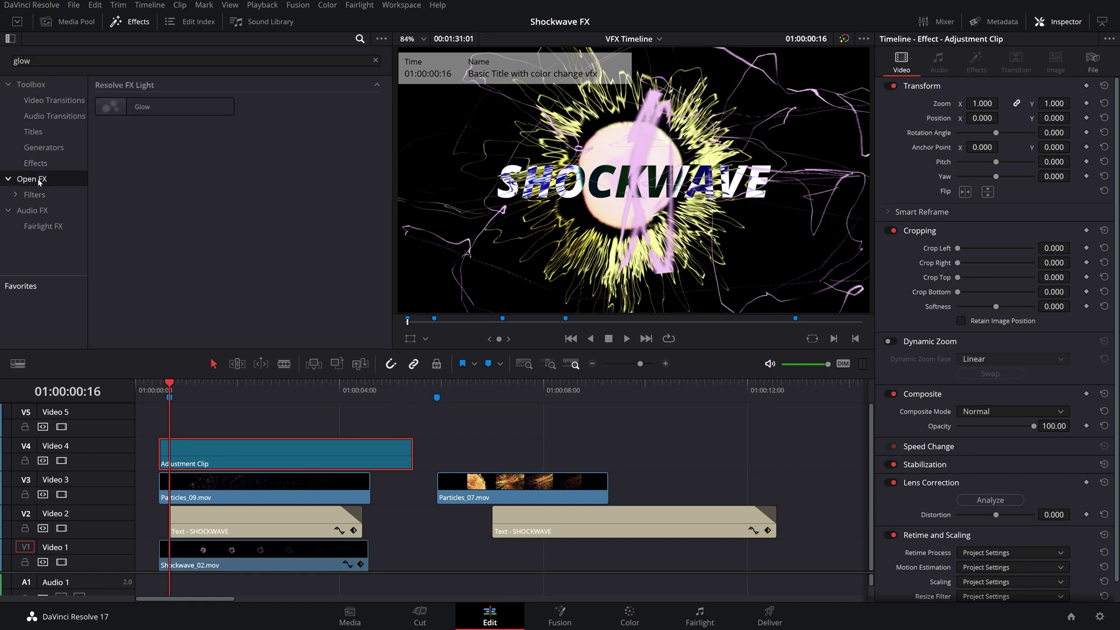
pyautogui.moveTo(143, 107); pyautogui.dragTo(251, 446)
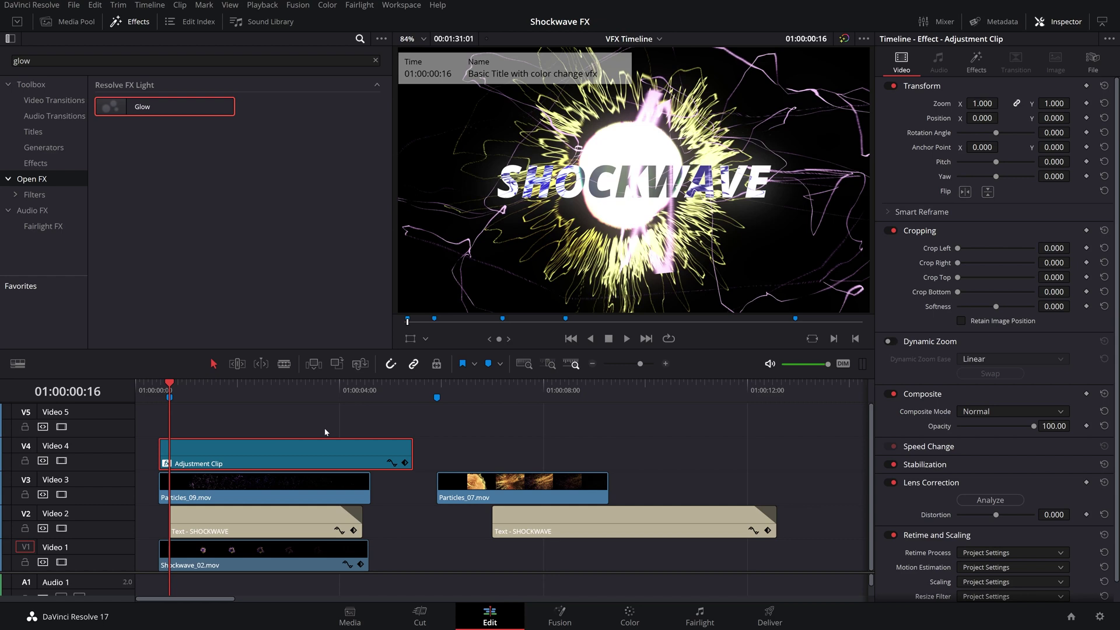
# Keyframe Glow's Shine Threshold at 0.000, set Spread to 0.543, and save the project
pyautogui.click(976, 62)
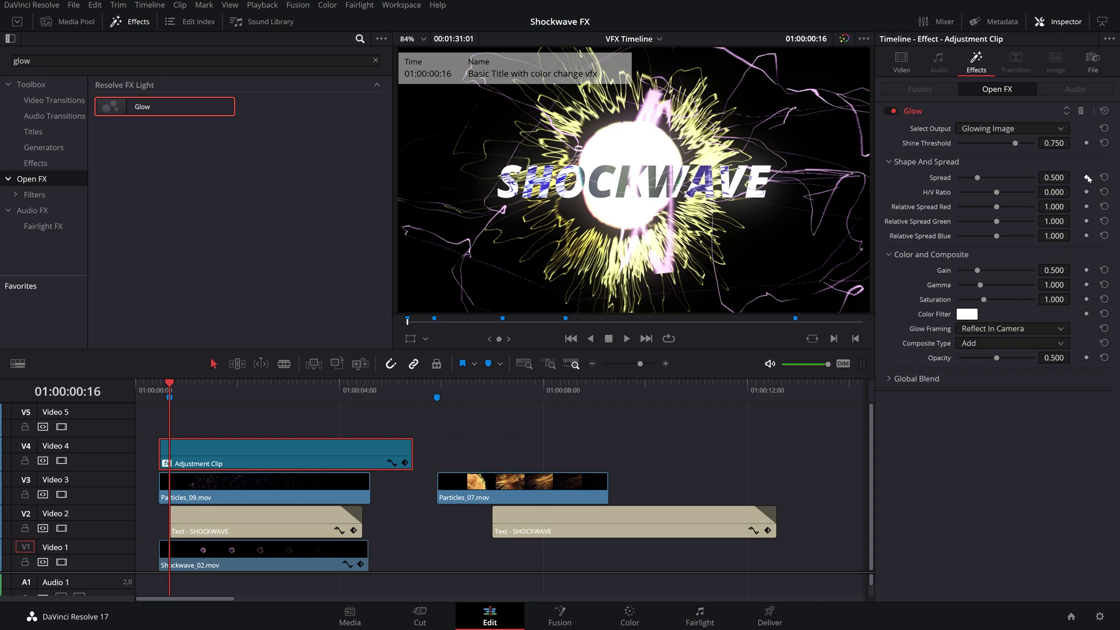
pyautogui.click(1086, 144)
pyautogui.moveTo(985, 177); pyautogui.dragTo(983, 181)
pyautogui.moveTo(1016, 145); pyautogui.dragTo(948, 151)
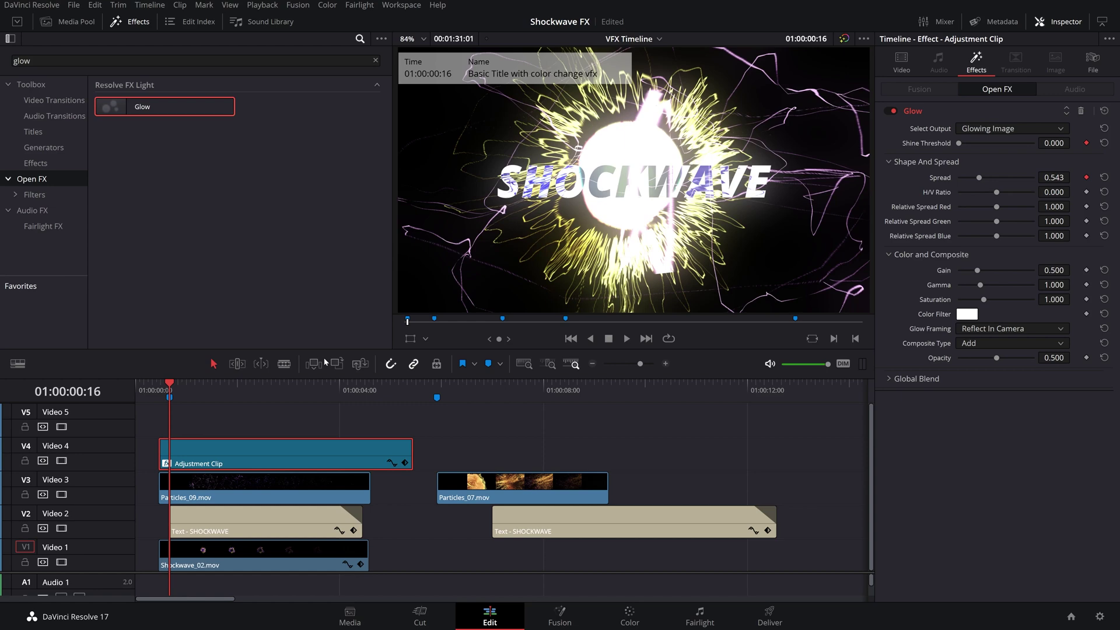
pyautogui.hotkey('ctrl', 's')
# Keyframe Shine Threshold to 1.000 a few frames later and play back the fading glow
pyautogui.moveTo(170, 386); pyautogui.dragTo(182, 394)
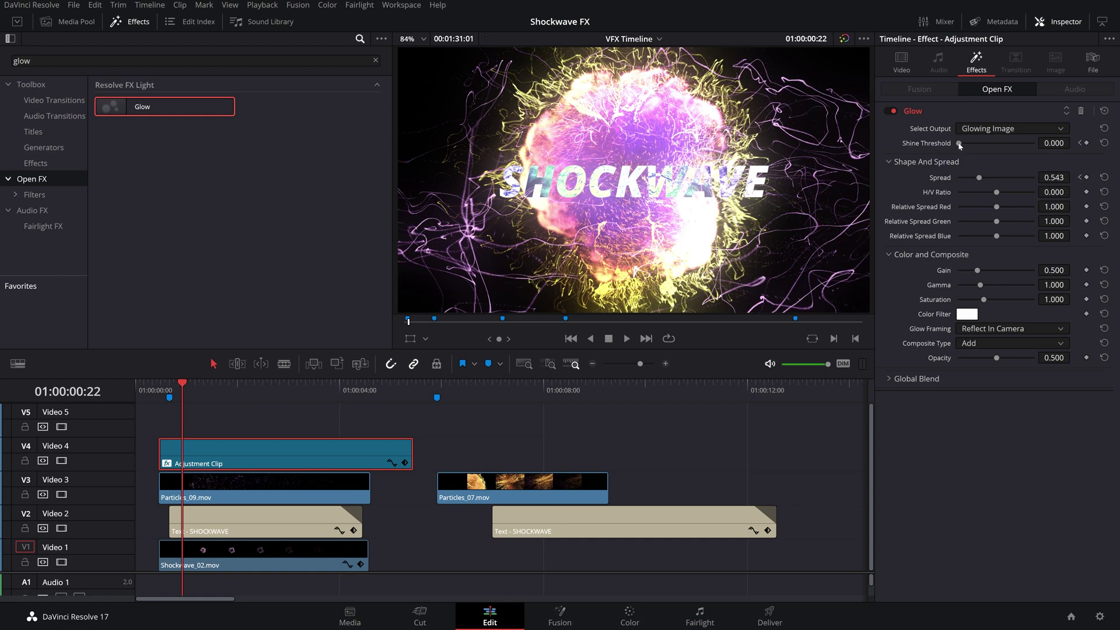
pyautogui.moveTo(959, 144); pyautogui.dragTo(1103, 146)
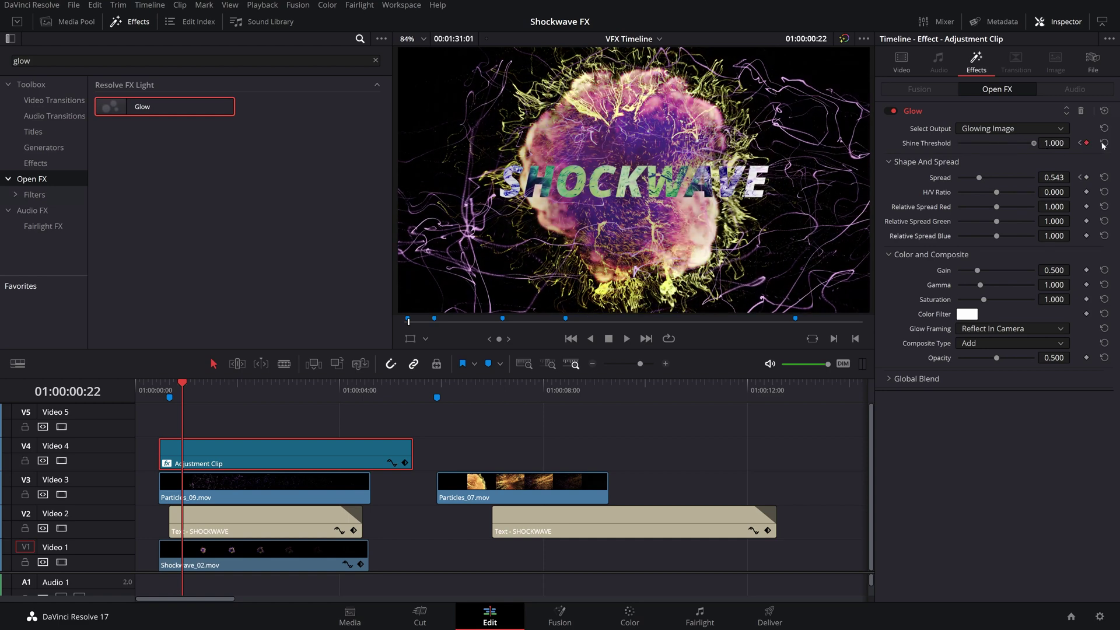
pyautogui.click(159, 387)
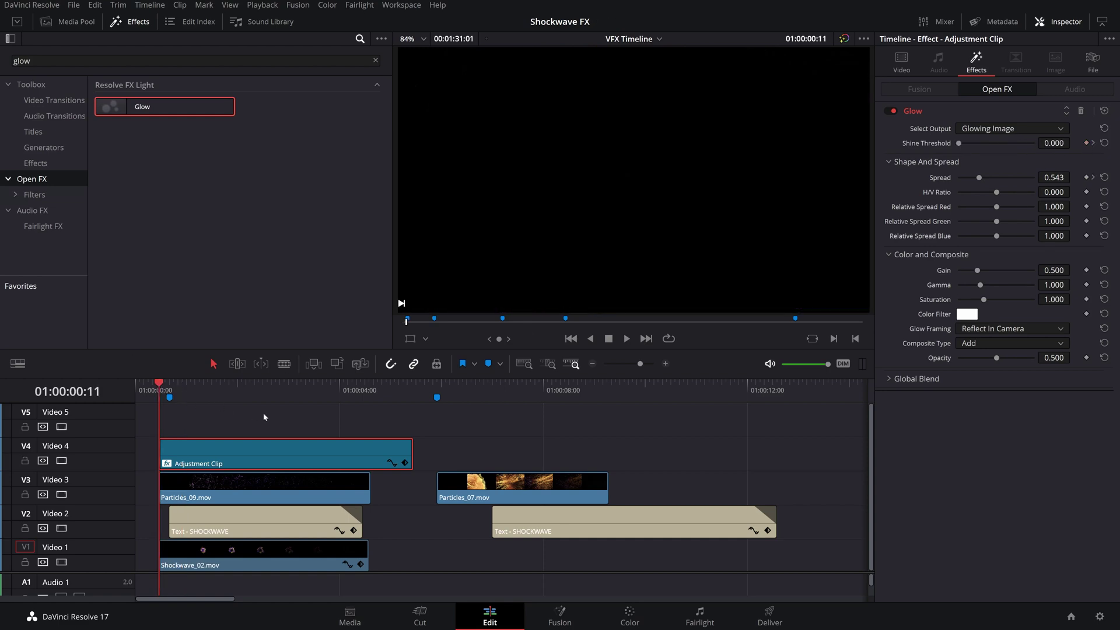
pyautogui.press('space')
pyautogui.click(158, 386)
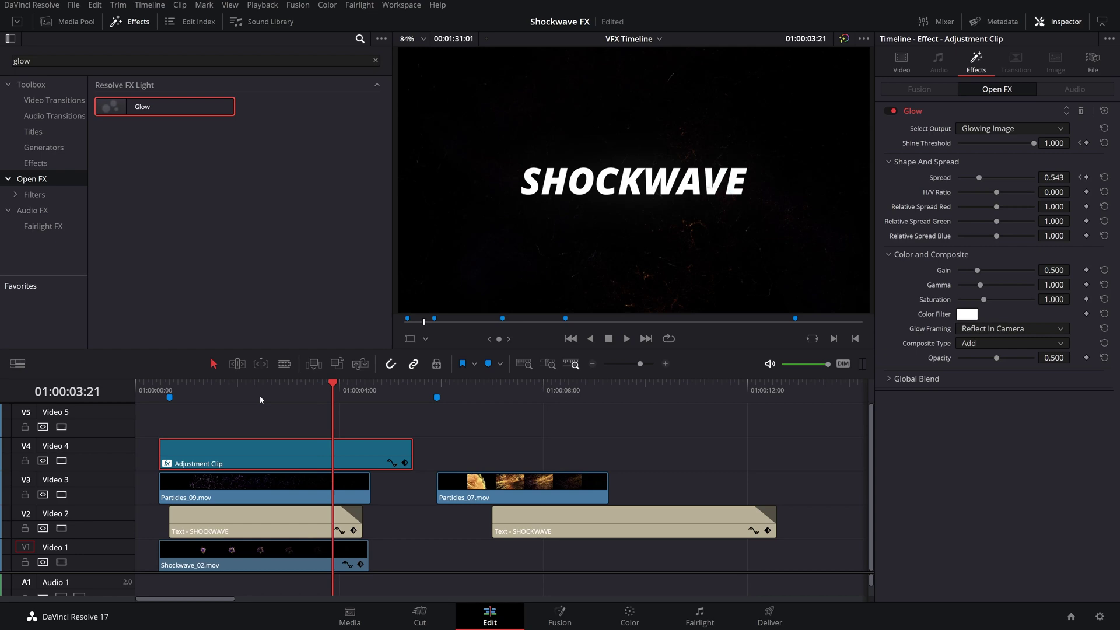
# Select the Particles_09.mov clip and bring it up on the Color page
pyautogui.moveTo(260, 399); pyautogui.dragTo(220, 396)
pyautogui.click(236, 486)
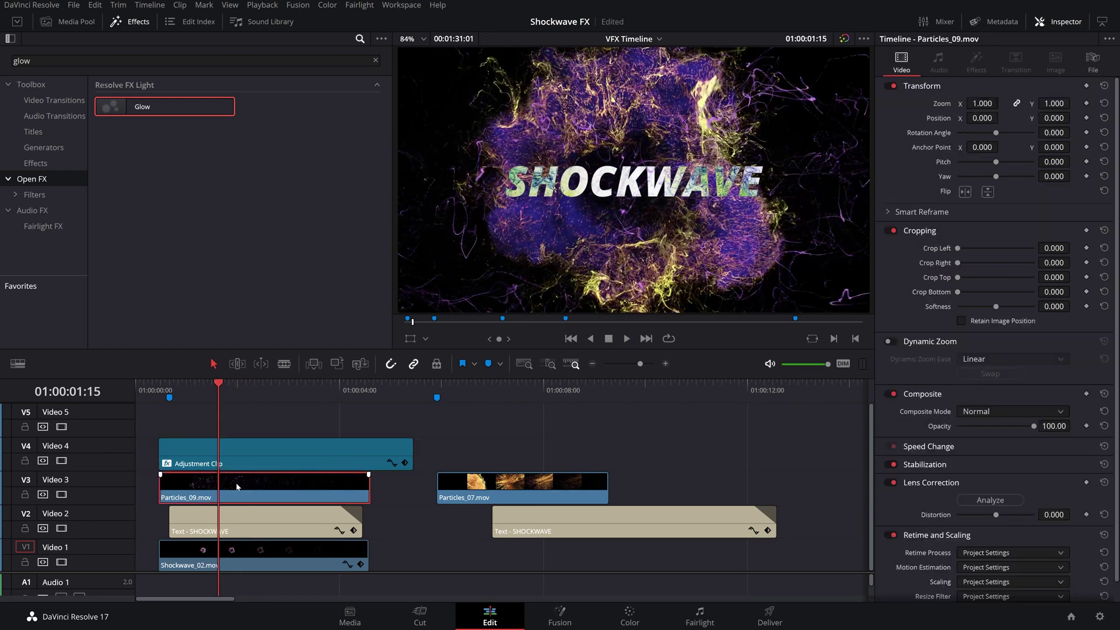
pyautogui.click(632, 617)
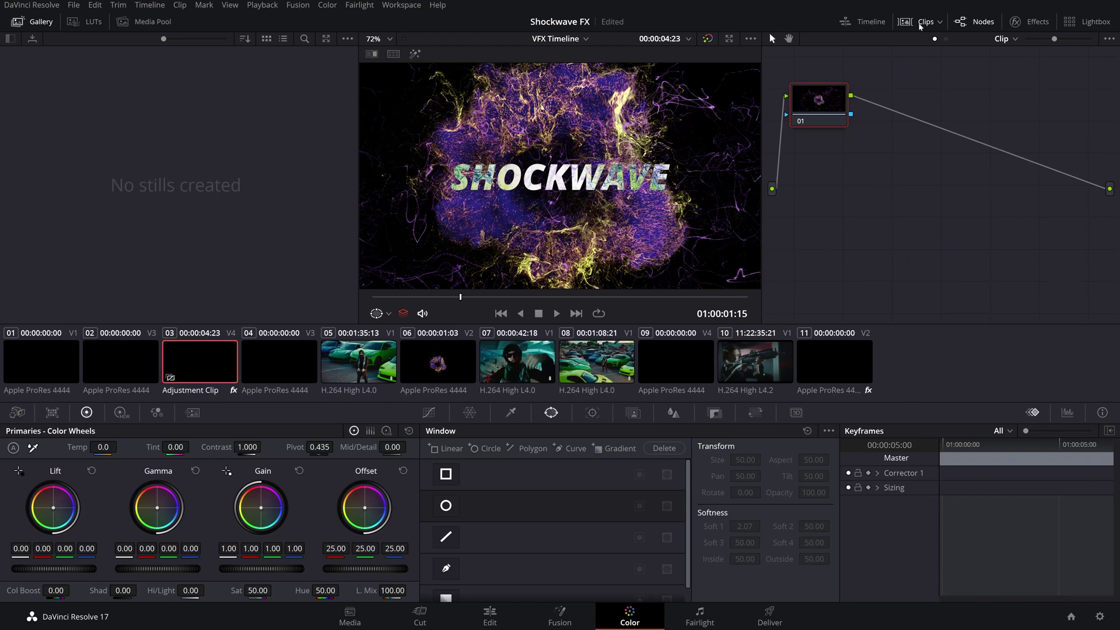
pyautogui.click(914, 22)
pyautogui.click(914, 22)
pyautogui.click(259, 372)
pyautogui.press('space')
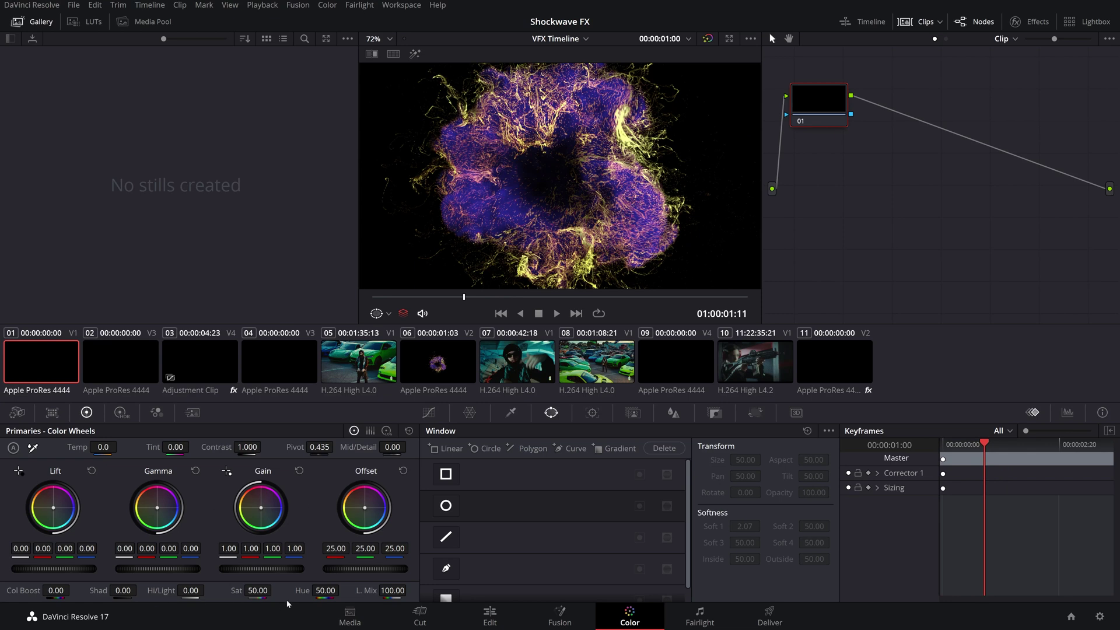
# Shift the particle burst's Hue to 22.80, then return to the Edit page
pyautogui.moveTo(325, 590); pyautogui.dragTo(342, 589)
pyautogui.scroll(-5, 343, 590)
pyautogui.scroll(-12, 342, 589)
pyautogui.scroll(12, 342, 589)
pyautogui.click(489, 616)
pyautogui.hotkey('shift', 'Left')
# Play the second shockwave transition at the Roto marker and select the Shockwave_02.mov clip
pyautogui.press('space')
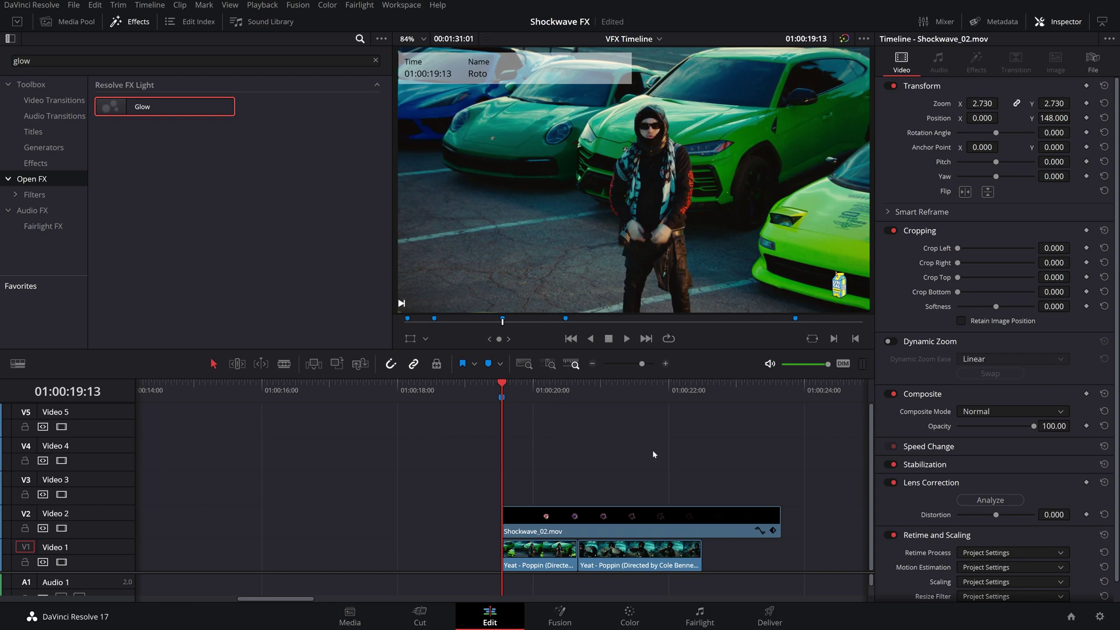
pyautogui.click(609, 448)
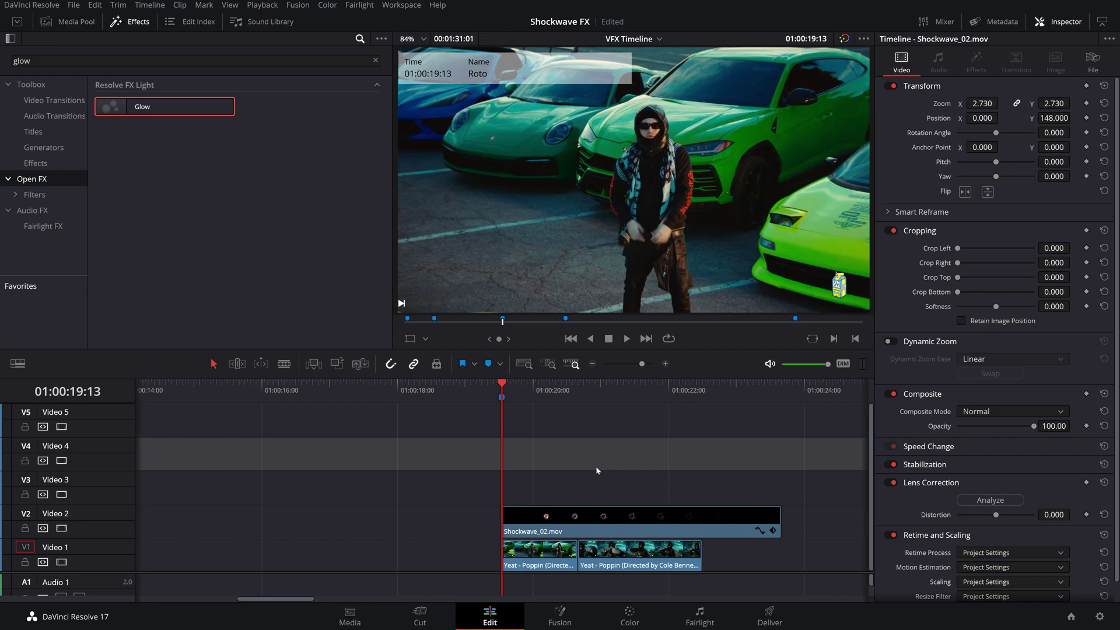
pyautogui.press('space')
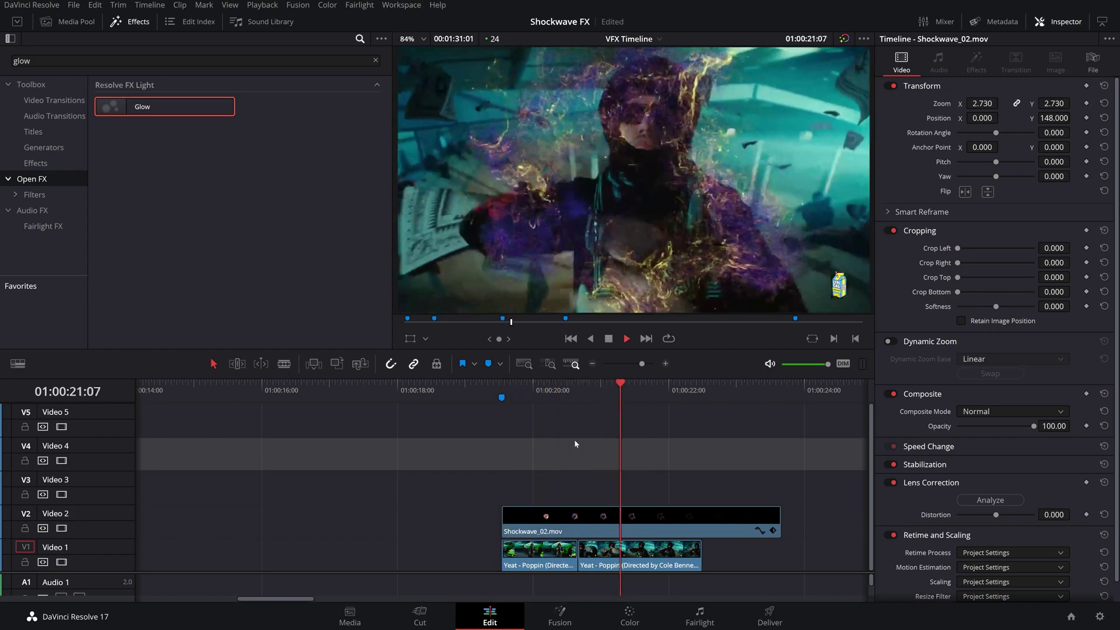
pyautogui.press('space')
pyautogui.click(526, 390)
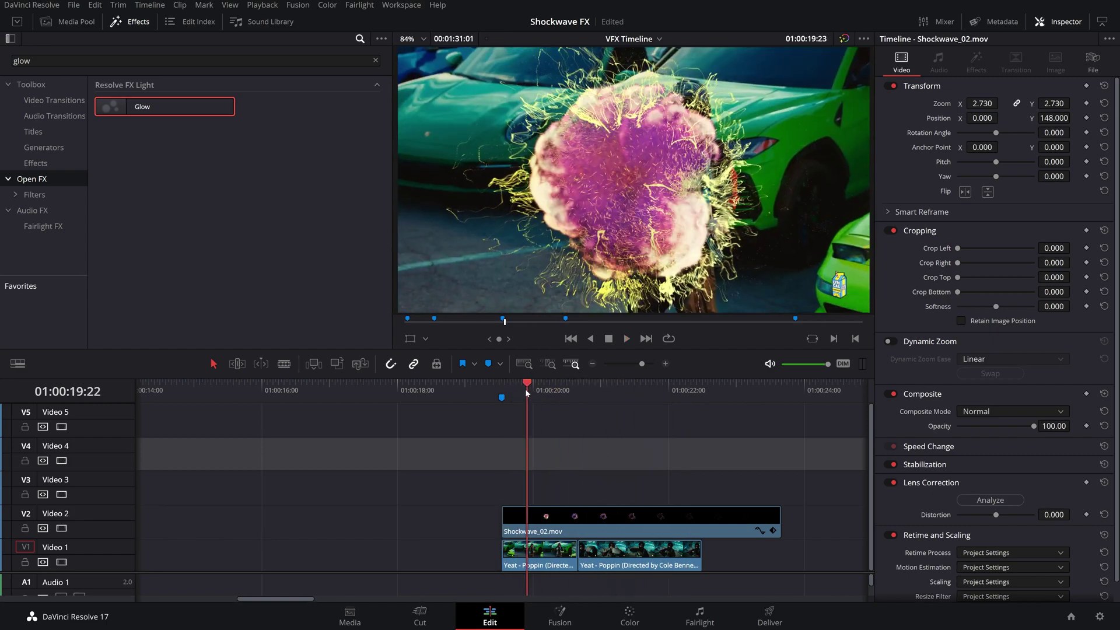
pyautogui.press('Up')
pyautogui.click(573, 532)
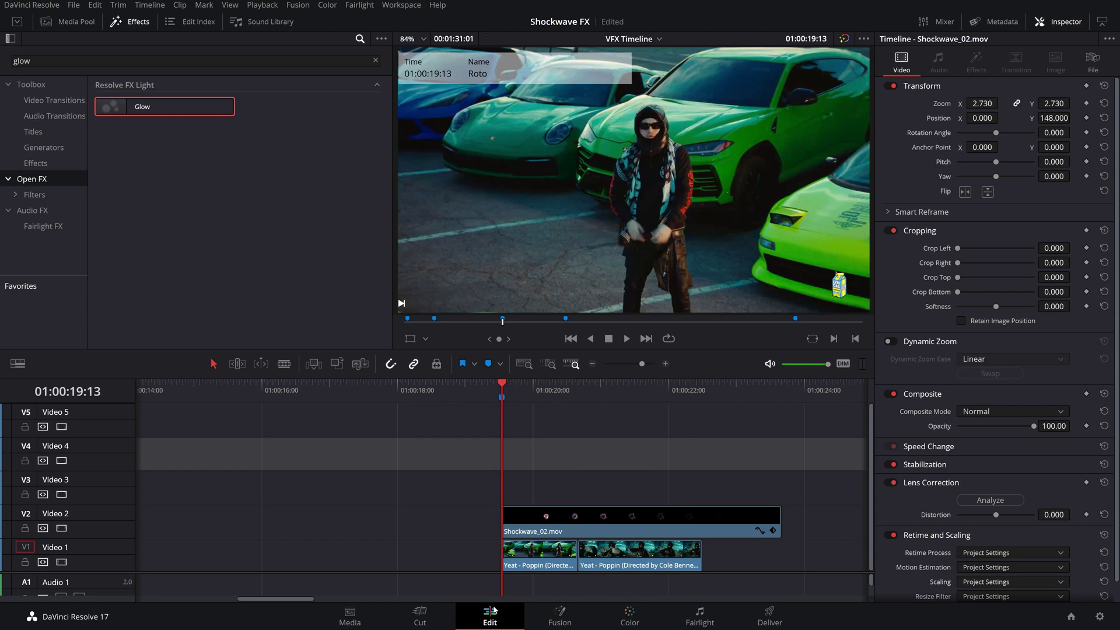
# Move the first music-video clip from Video 1 up to Video 3 and open it on the Color page
pyautogui.click(538, 557)
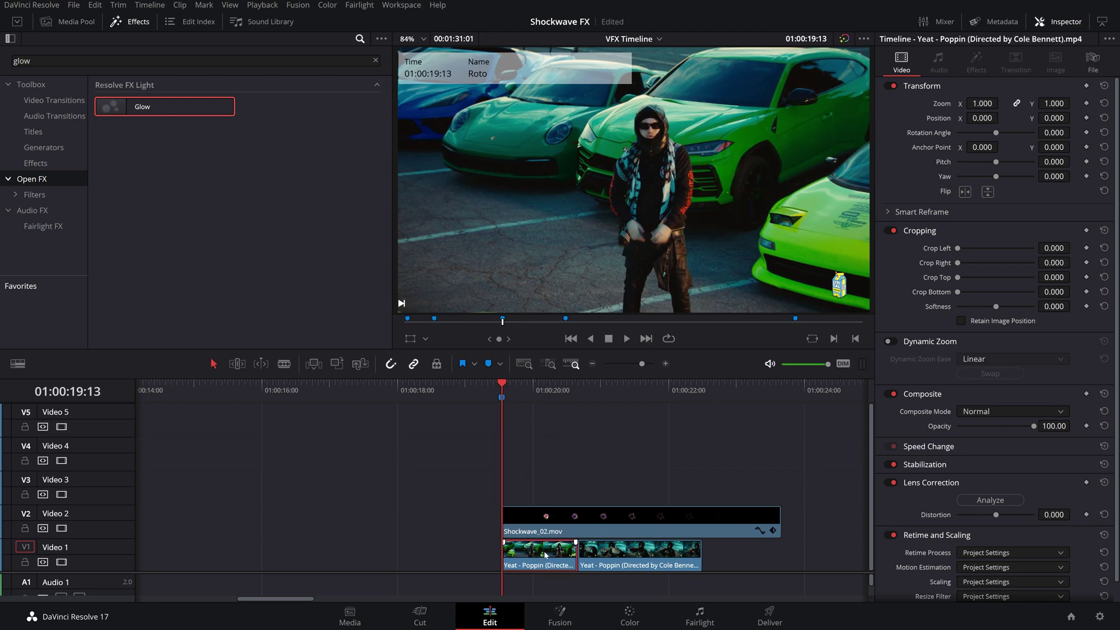
pyautogui.moveTo(539, 544); pyautogui.dragTo(542, 489)
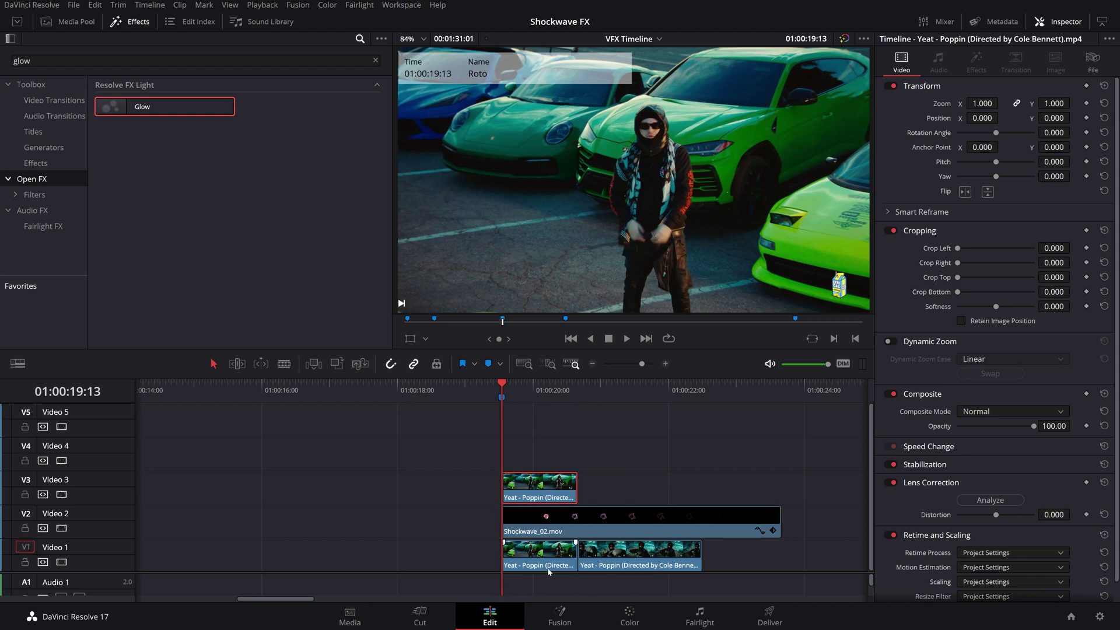
pyautogui.moveTo(516, 392); pyautogui.dragTo(536, 398)
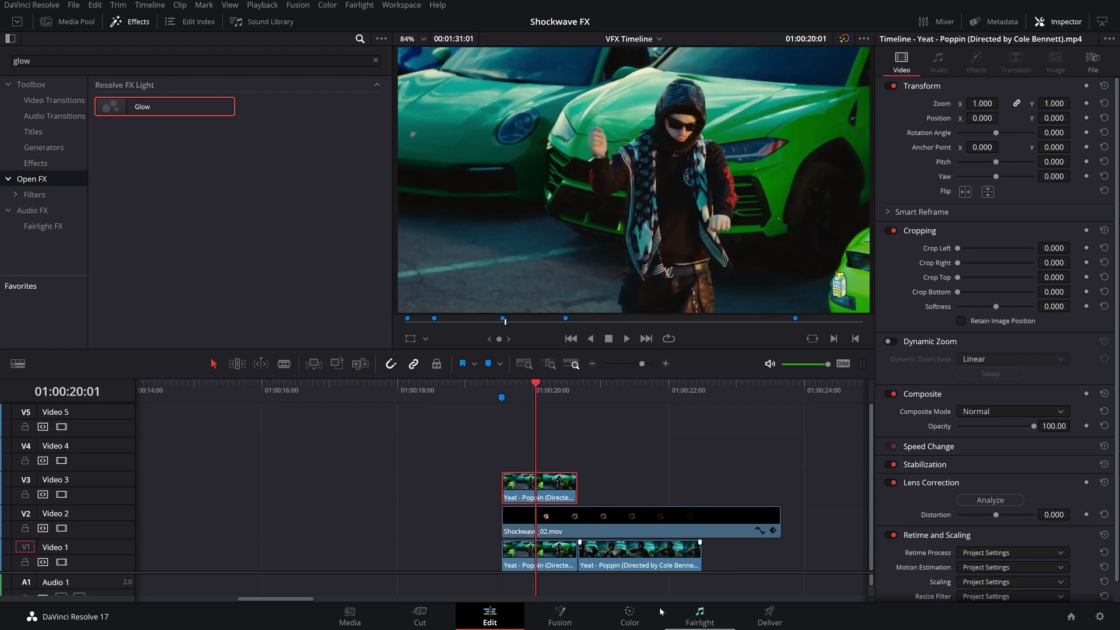
pyautogui.click(629, 615)
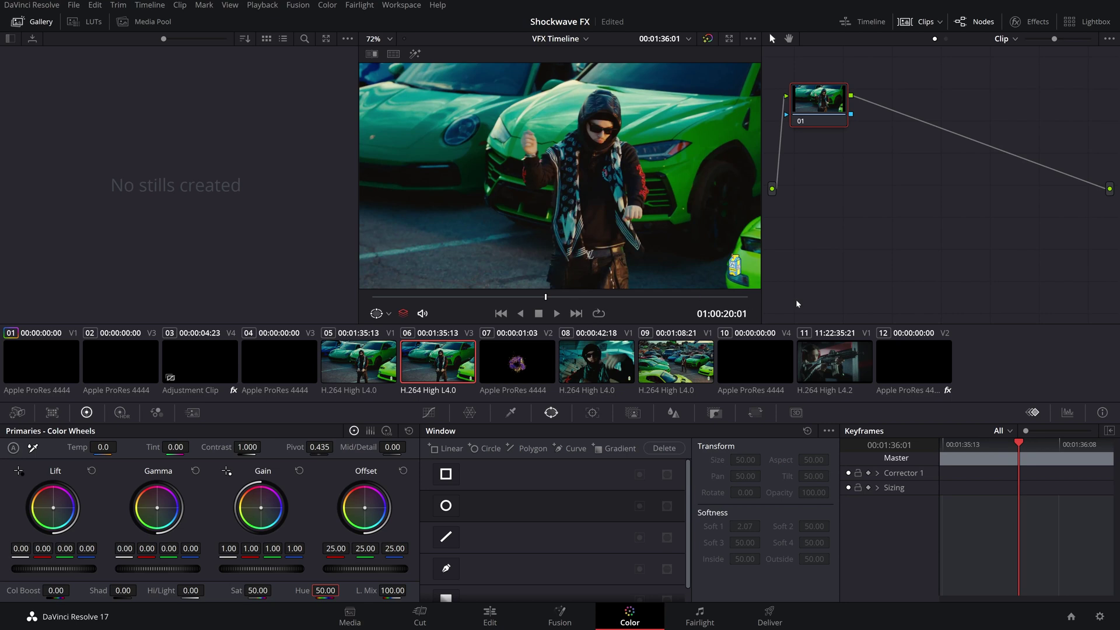
# Jump to the clip's first frame and add a Polygon window on the corrector node
pyautogui.press('Up')
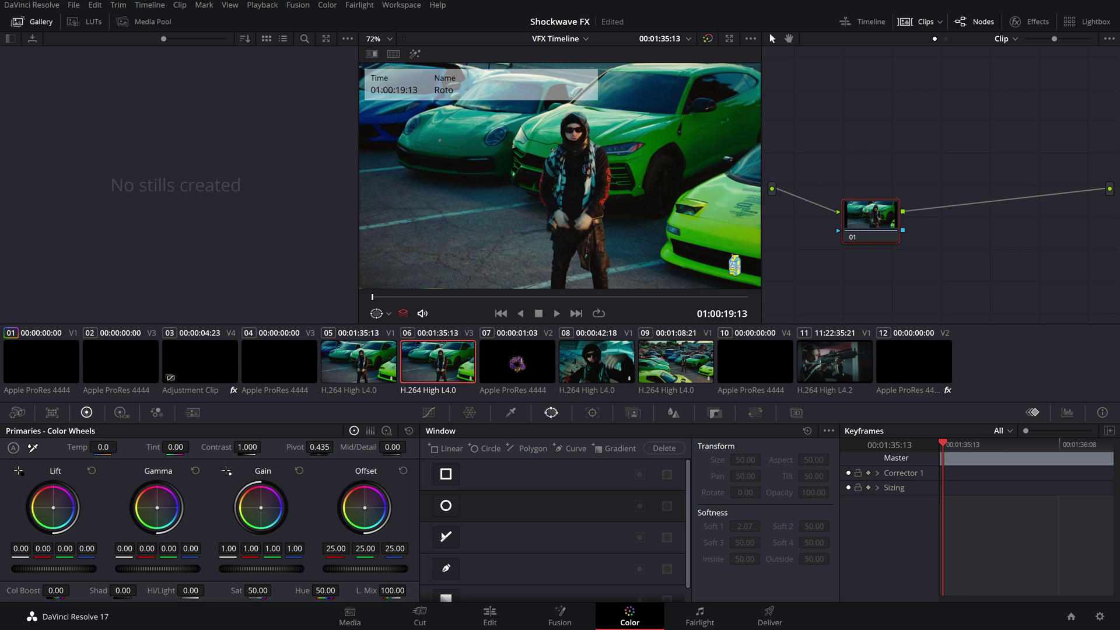
pyautogui.scroll(-1, 542, 507)
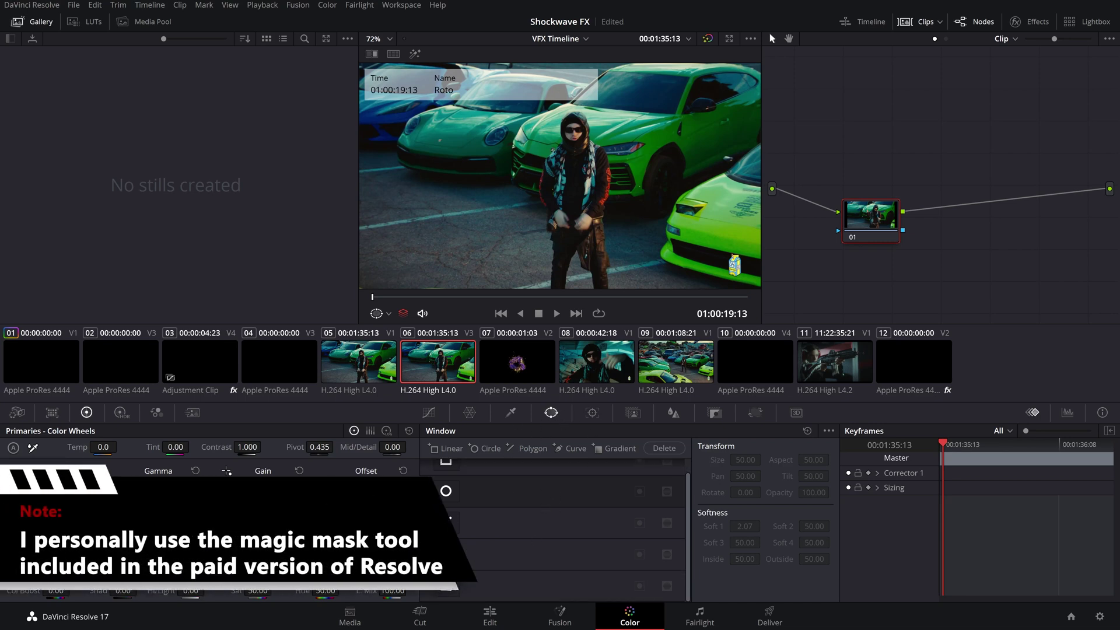
pyautogui.click(445, 554)
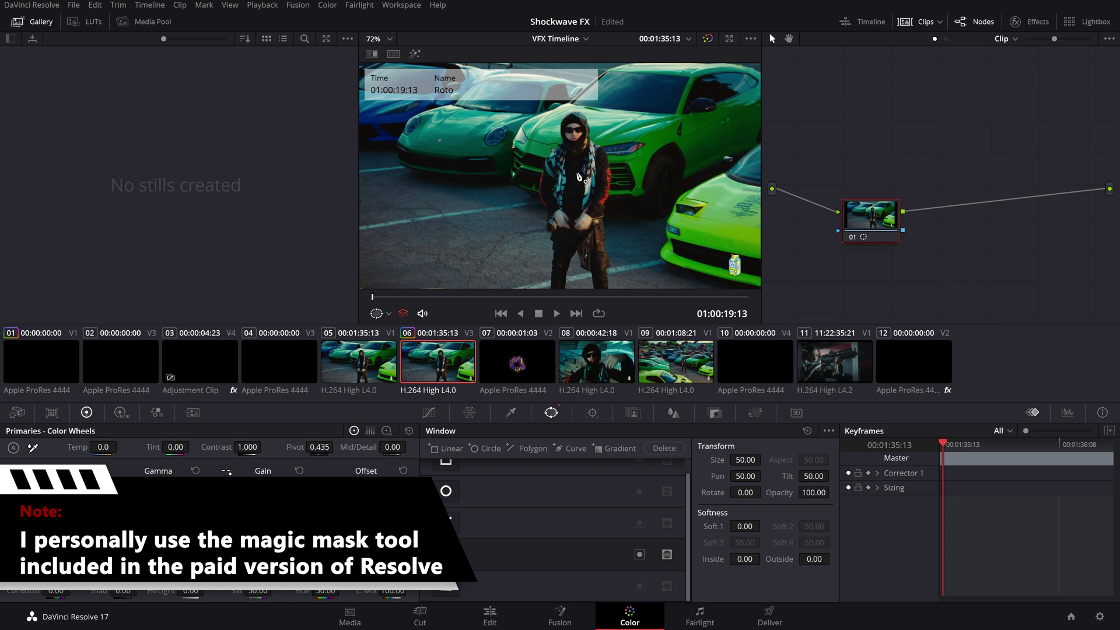
pyautogui.scroll(-2, 577, 177)
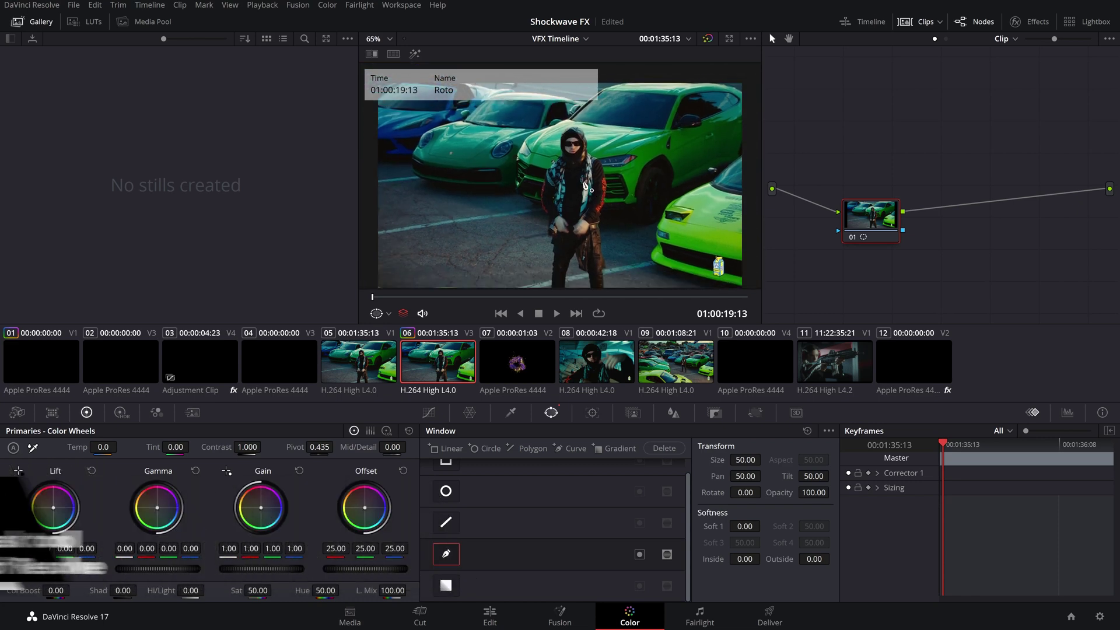
pyautogui.scroll(4, 585, 186)
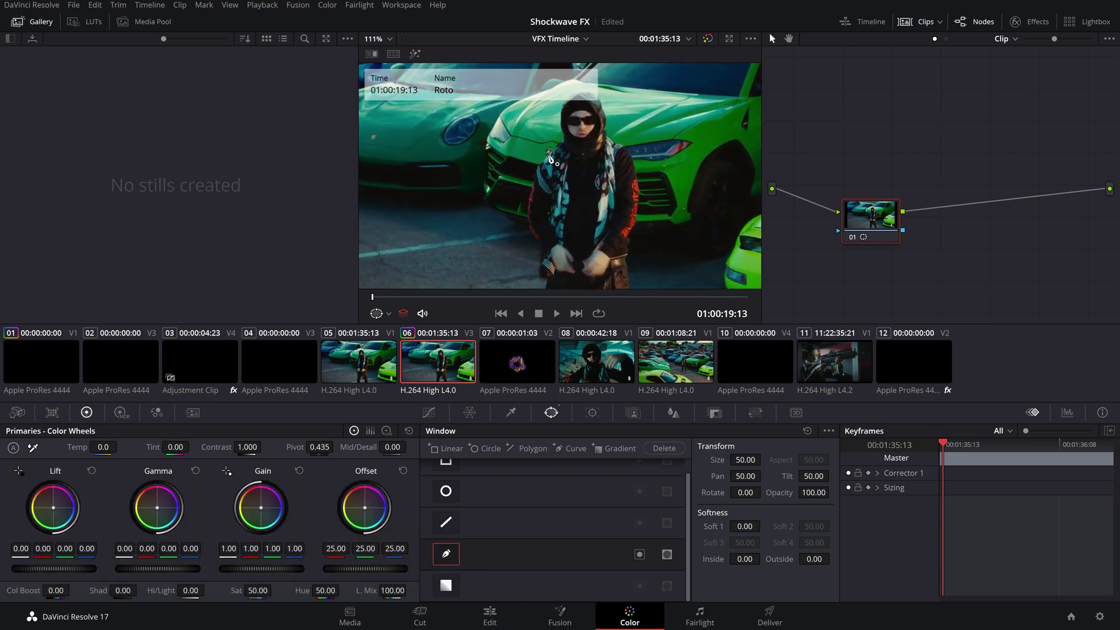
# Trace the polygon around the hooded figure's shoulders, sides and waist, closing it at the left shoulder
pyautogui.click(548, 157)
pyautogui.click(563, 138)
pyautogui.click(606, 136)
pyautogui.click(626, 147)
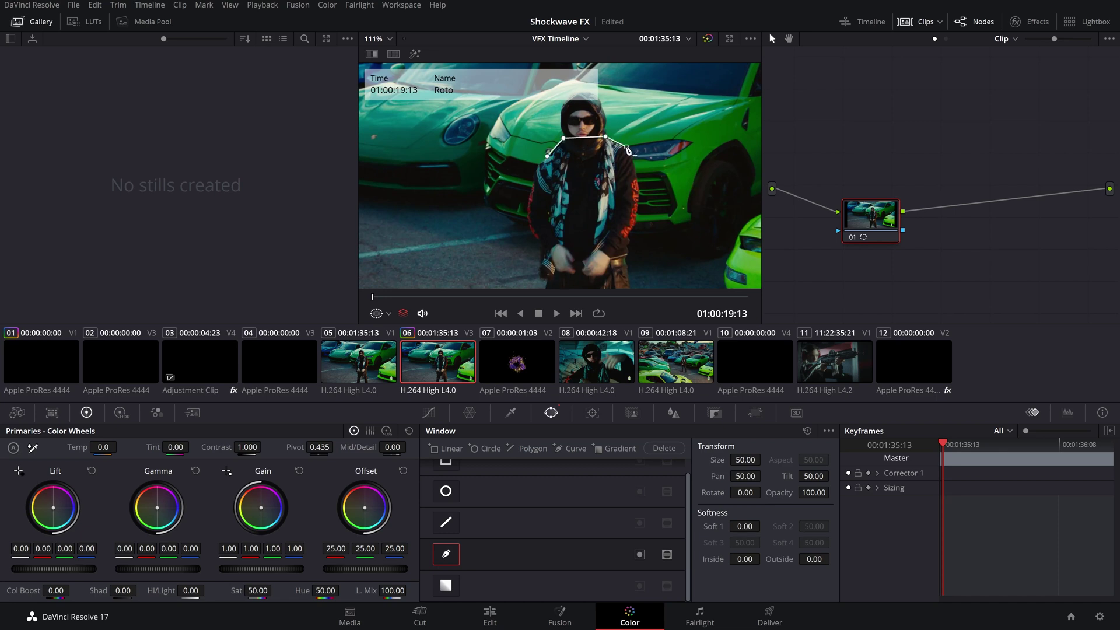
pyautogui.click(622, 218)
pyautogui.click(626, 259)
pyautogui.click(582, 267)
pyautogui.click(544, 263)
pyautogui.click(550, 203)
pyautogui.click(547, 156)
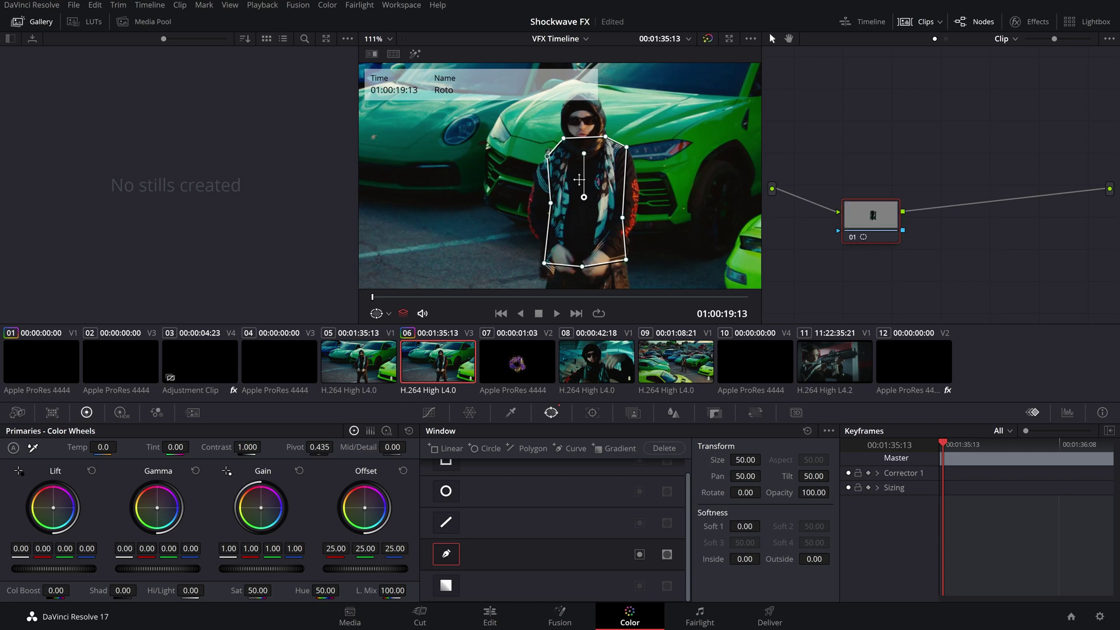
pyautogui.scroll(-2, 581, 178)
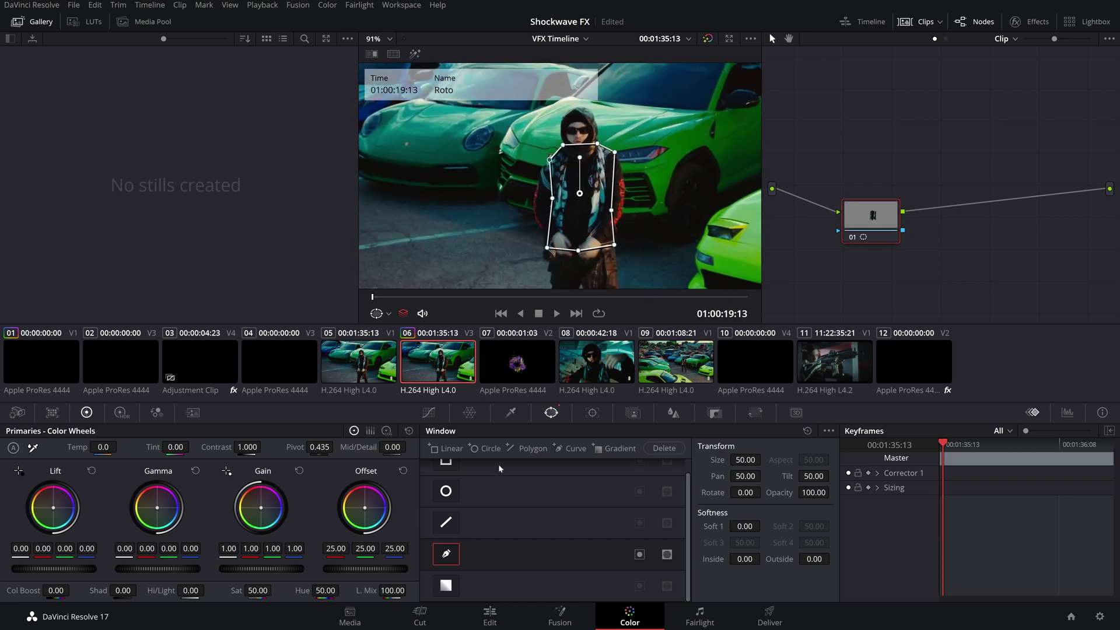
pyautogui.click(592, 413)
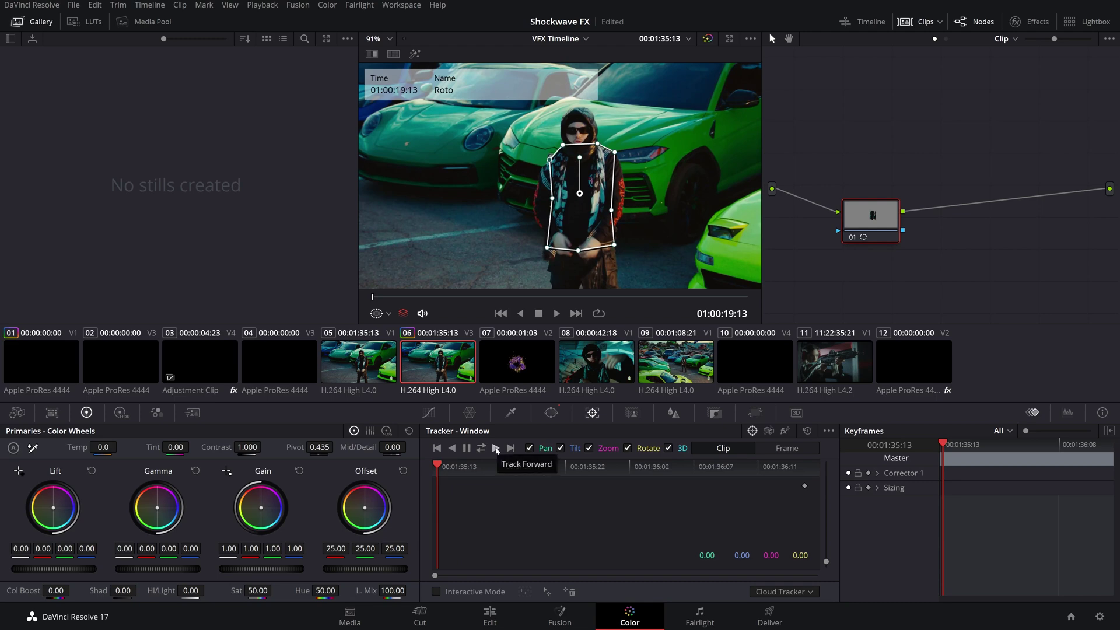
# Track the torso polygon forward through the clip, then scrub back to check the track
pyautogui.click(497, 449)
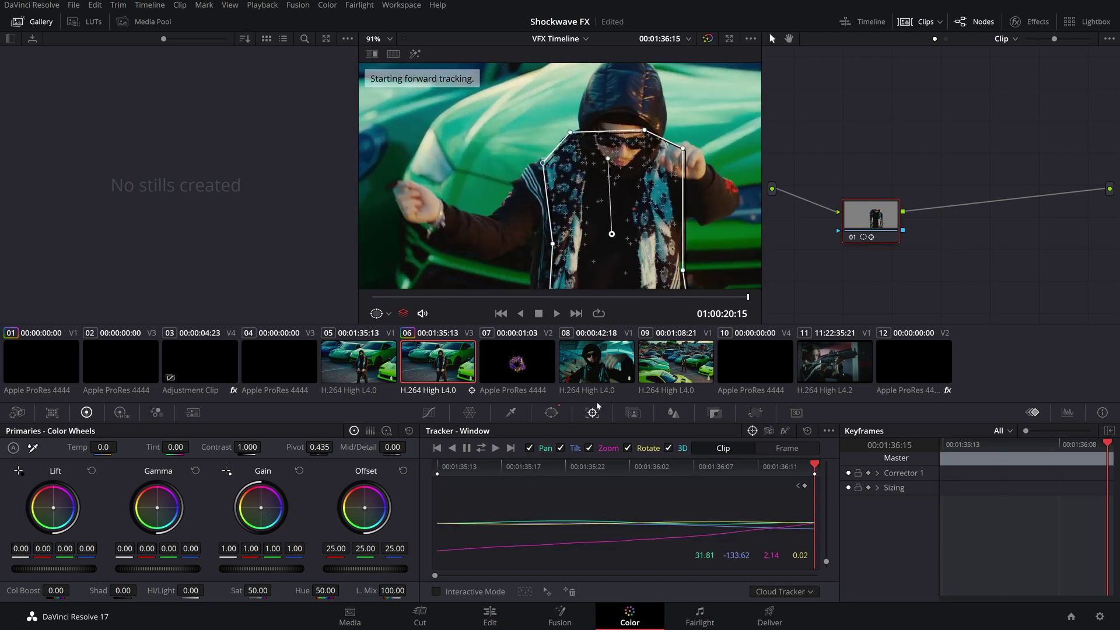
pyautogui.moveTo(815, 465); pyautogui.dragTo(615, 521)
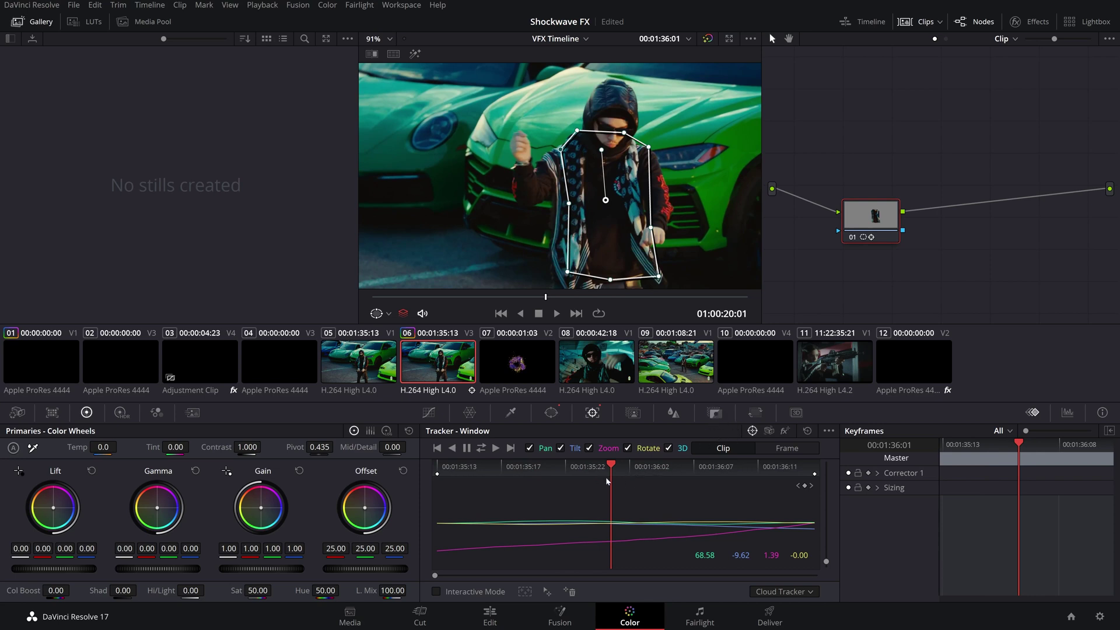
# In Frame mode, widen the window's left side and lower-left corner on an earlier frame
pyautogui.click(793, 450)
pyautogui.moveTo(614, 466); pyautogui.dragTo(600, 484)
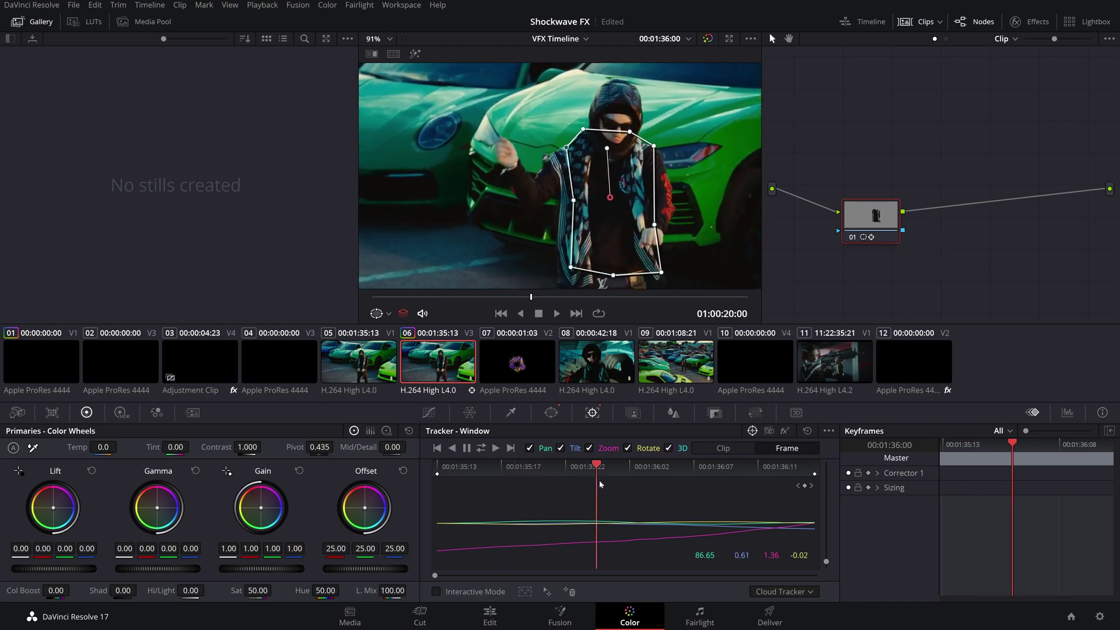
pyautogui.moveTo(574, 200); pyautogui.dragTo(564, 203)
pyautogui.moveTo(570, 268); pyautogui.dragTo(562, 272)
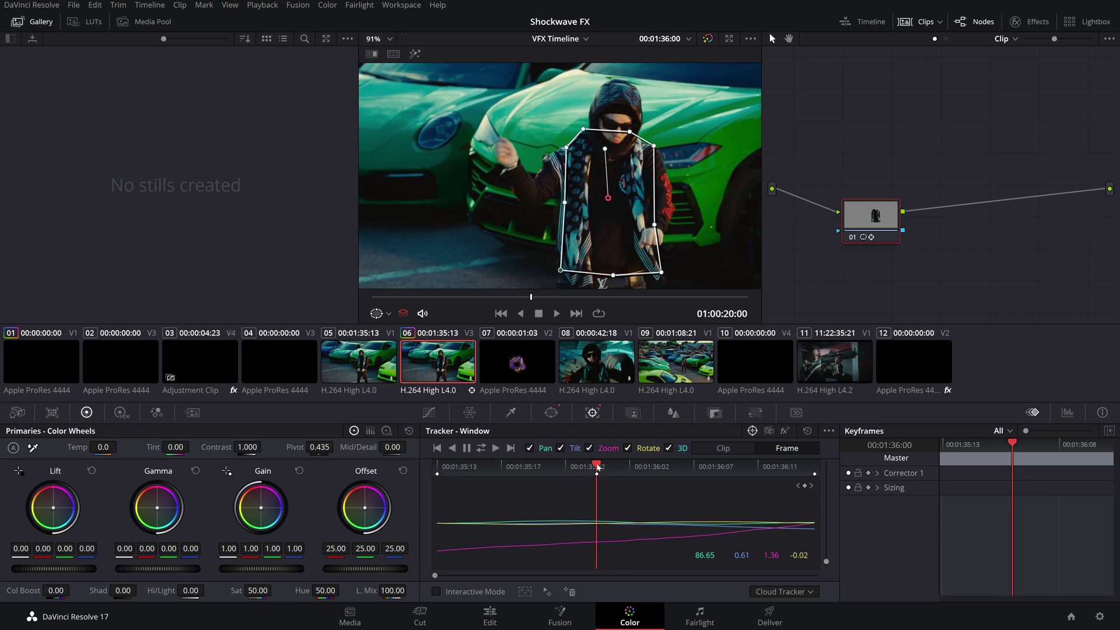
# On a later frame, widen the left edge and bottom-left corner and refit the right edge and top
pyautogui.moveTo(605, 467); pyautogui.dragTo(653, 475)
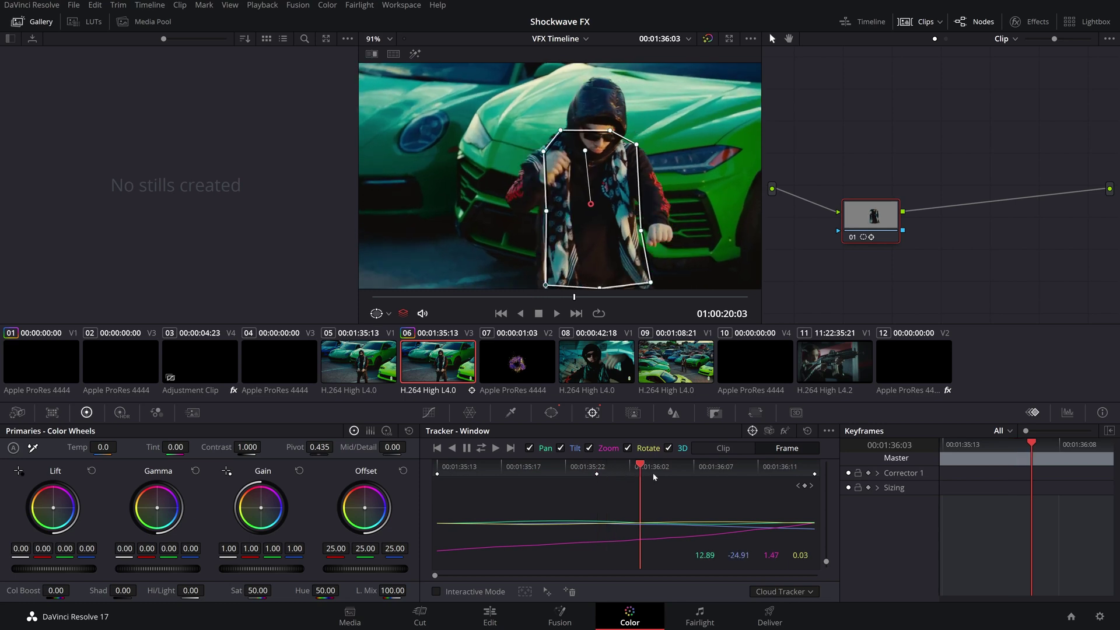
pyautogui.moveTo(547, 211); pyautogui.dragTo(540, 211)
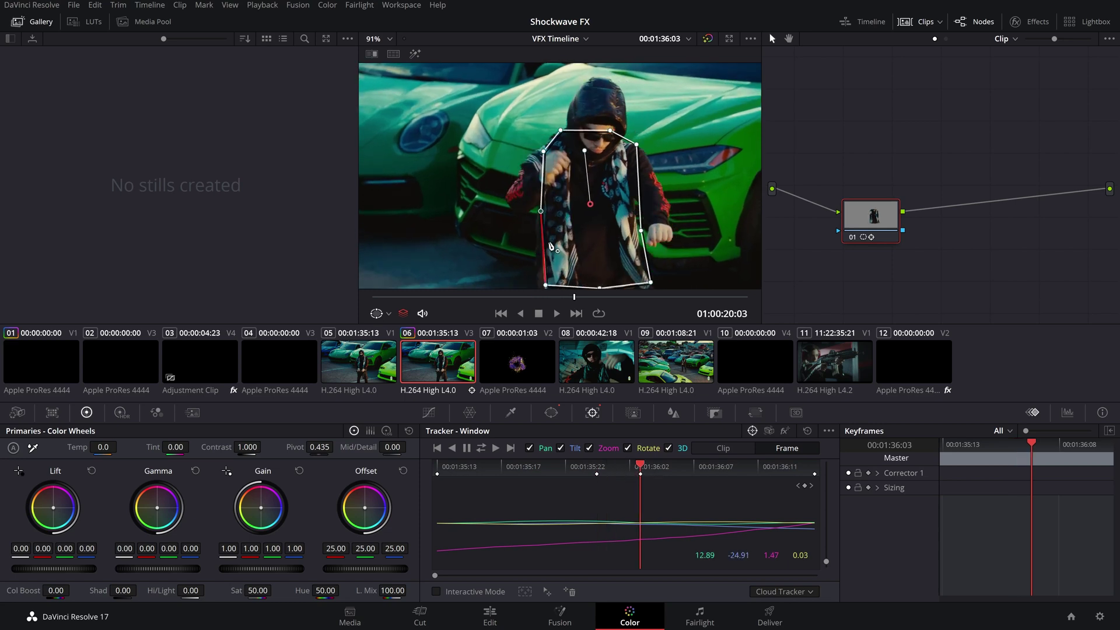
pyautogui.moveTo(547, 284); pyautogui.dragTo(536, 283)
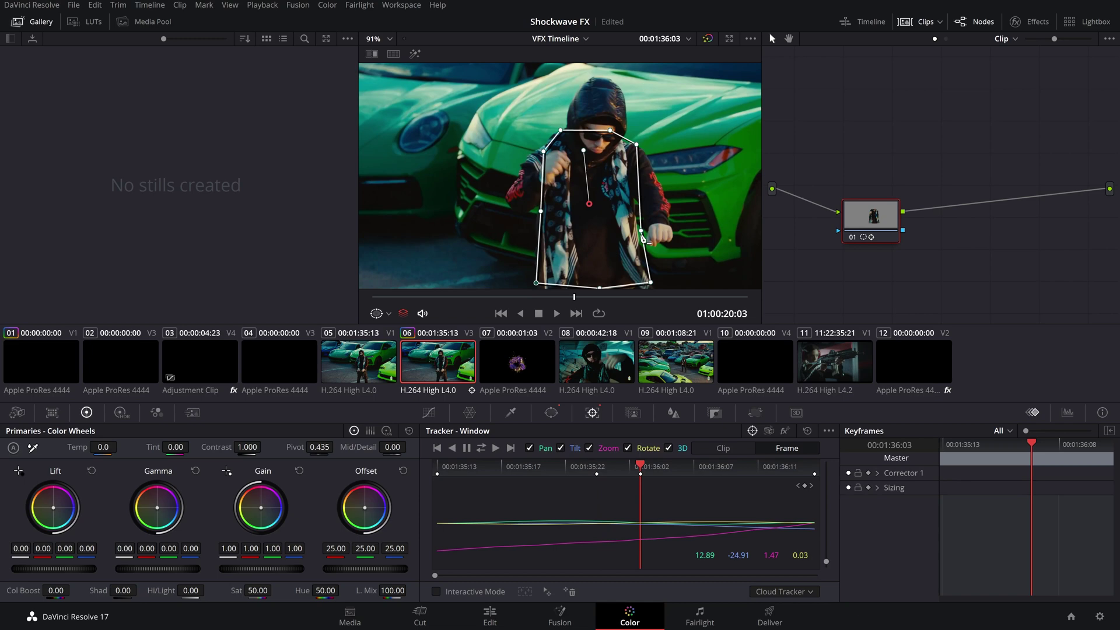
pyautogui.moveTo(640, 231); pyautogui.dragTo(639, 236)
pyautogui.moveTo(635, 145); pyautogui.dragTo(627, 140)
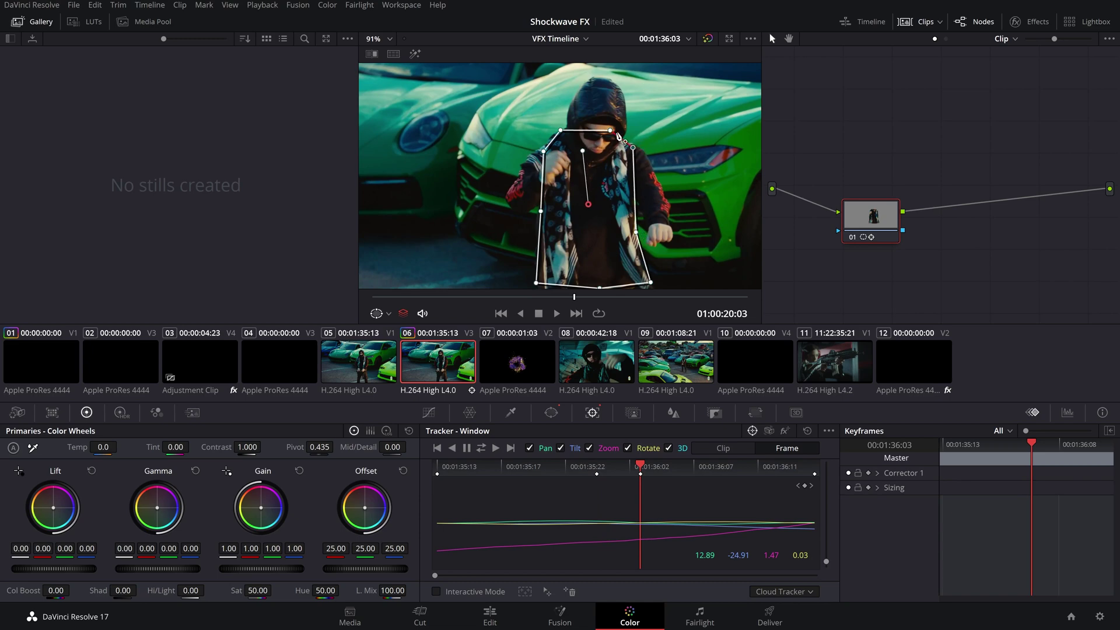
# Check the corrected window on nearby frames, then return the tracker to Clip mode
pyautogui.press('space')
pyautogui.scroll(-3, 614, 146)
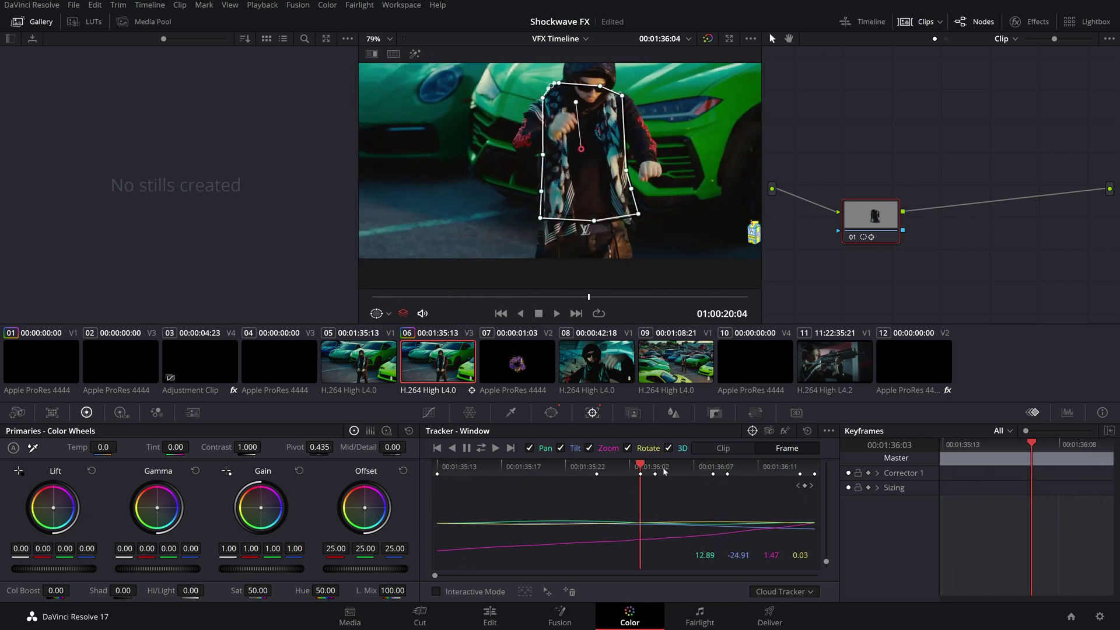
pyautogui.click(938, 23)
pyautogui.moveTo(712, 495); pyautogui.dragTo(775, 500)
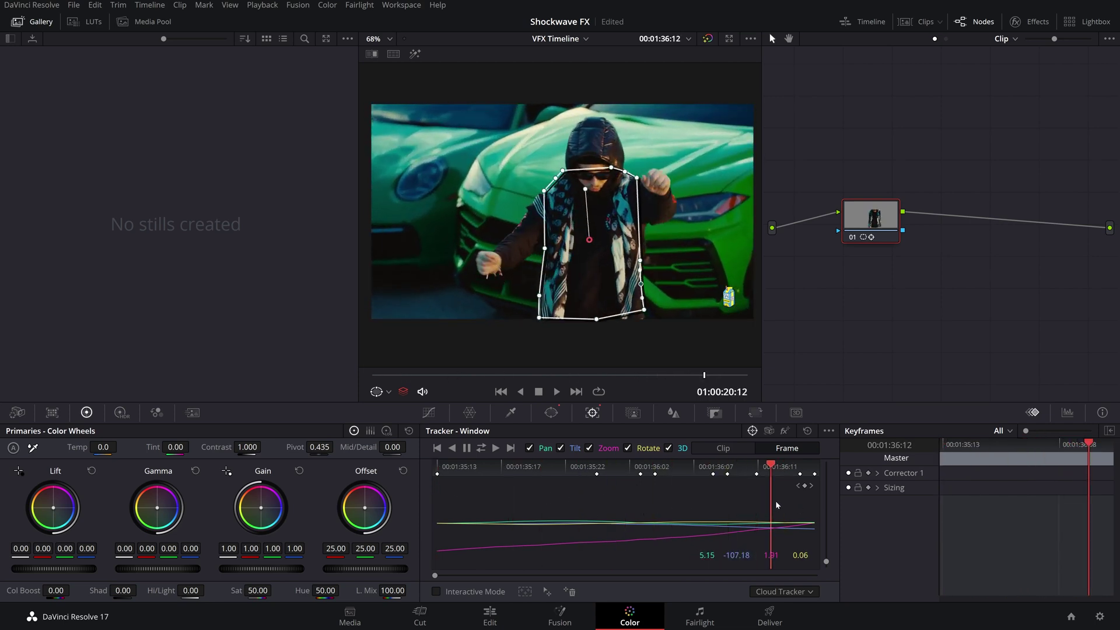
pyautogui.click(723, 449)
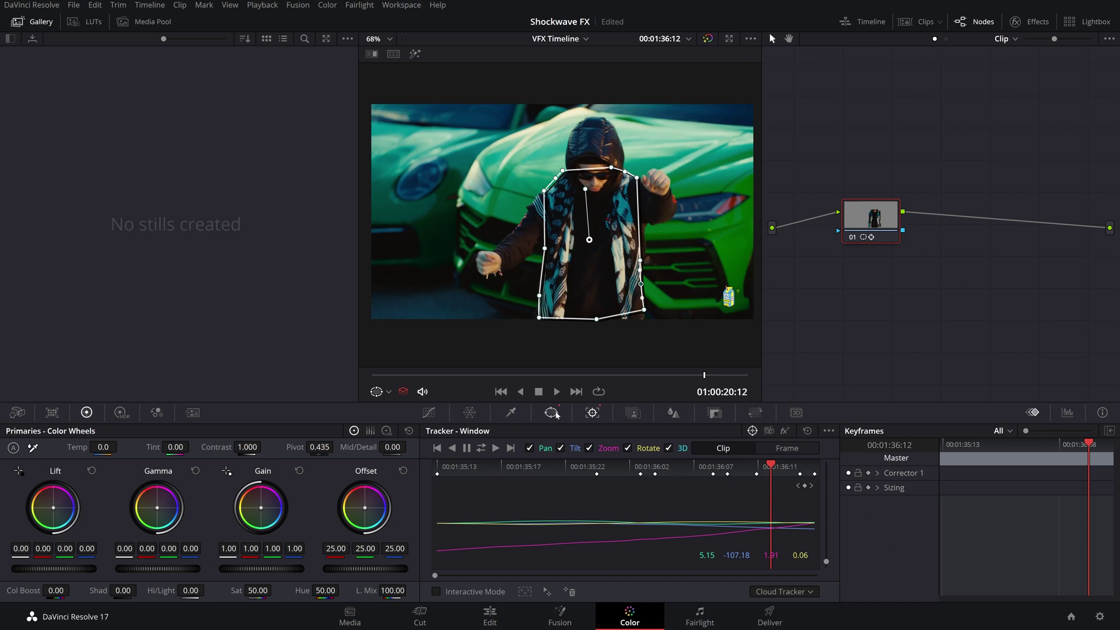
pyautogui.click(551, 412)
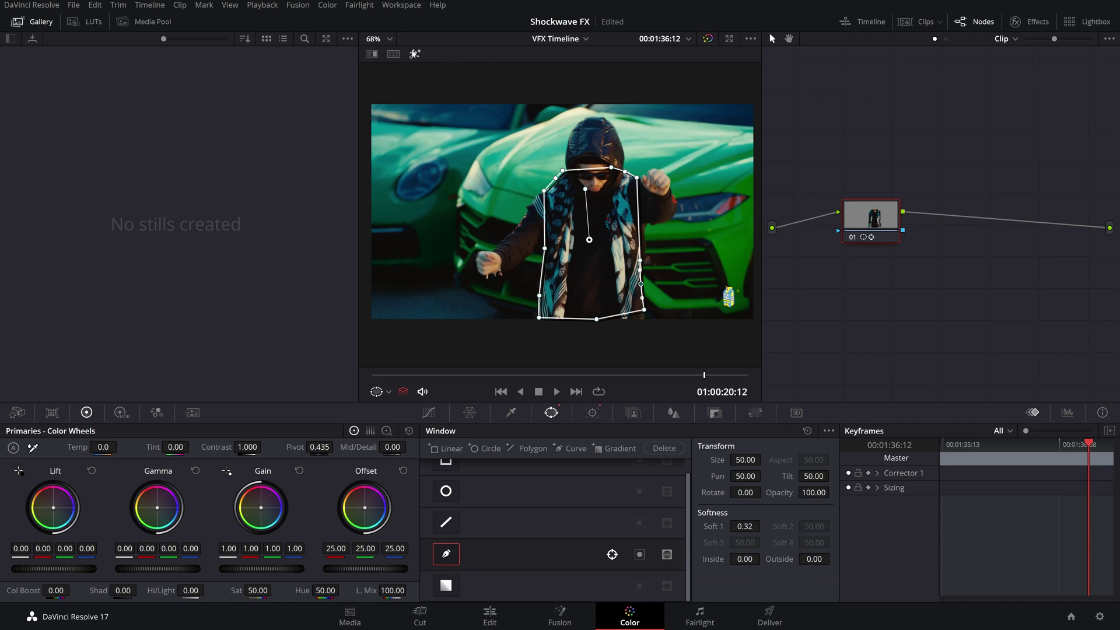
# Preview the highlight with the outline hidden, raising Soft 1 to 0.52 and Inside softness to 0.04
pyautogui.hotkey('shift', 'h')
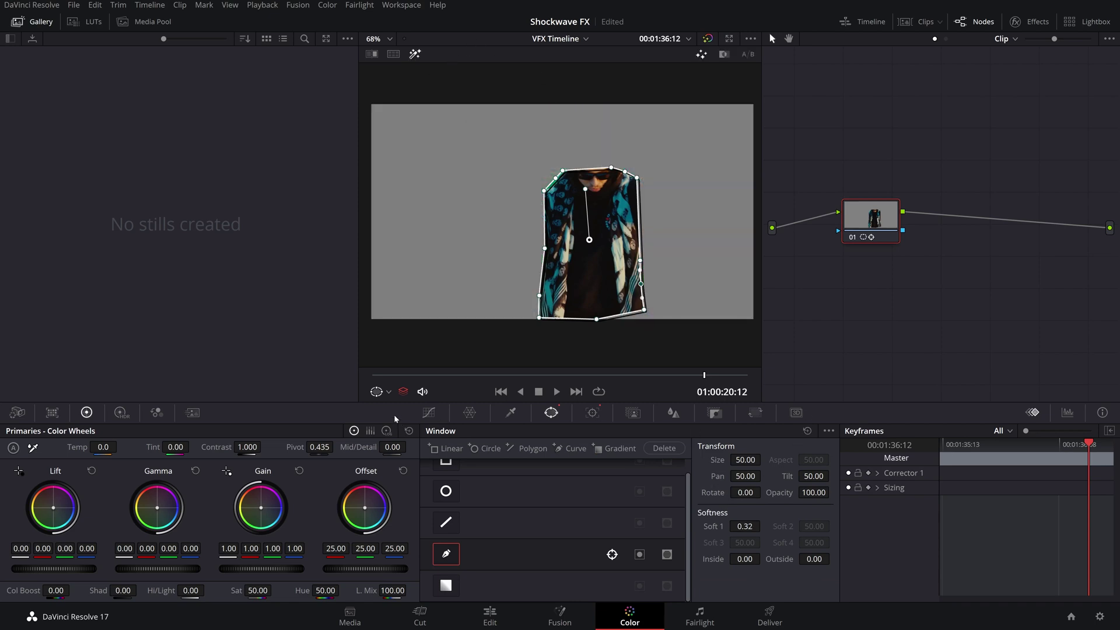
pyautogui.click(385, 392)
pyautogui.click(398, 414)
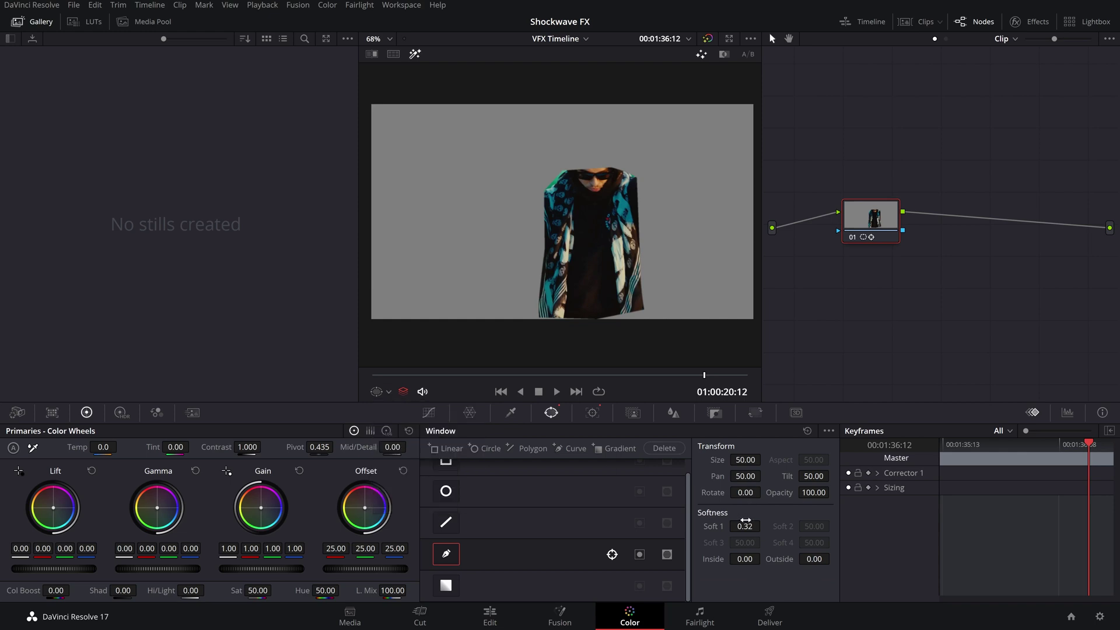
pyautogui.moveTo(746, 520); pyautogui.dragTo(758, 520)
pyautogui.moveTo(763, 558); pyautogui.dragTo(764, 526)
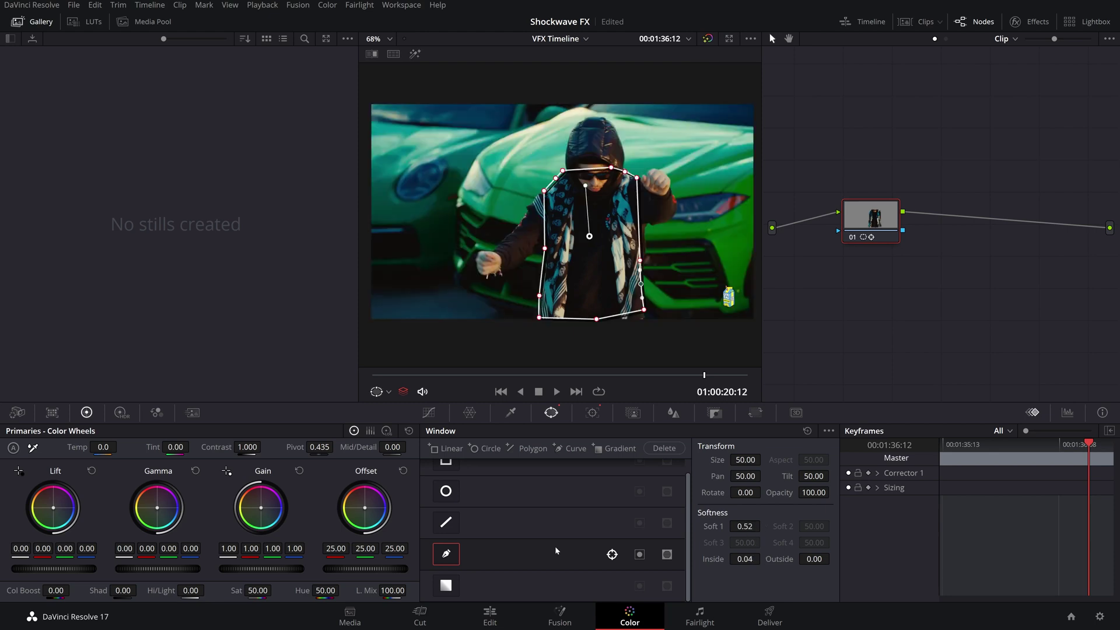
# Draw a Curve window around the whole figure from hood to legs and scrub to check it
pyautogui.click(568, 449)
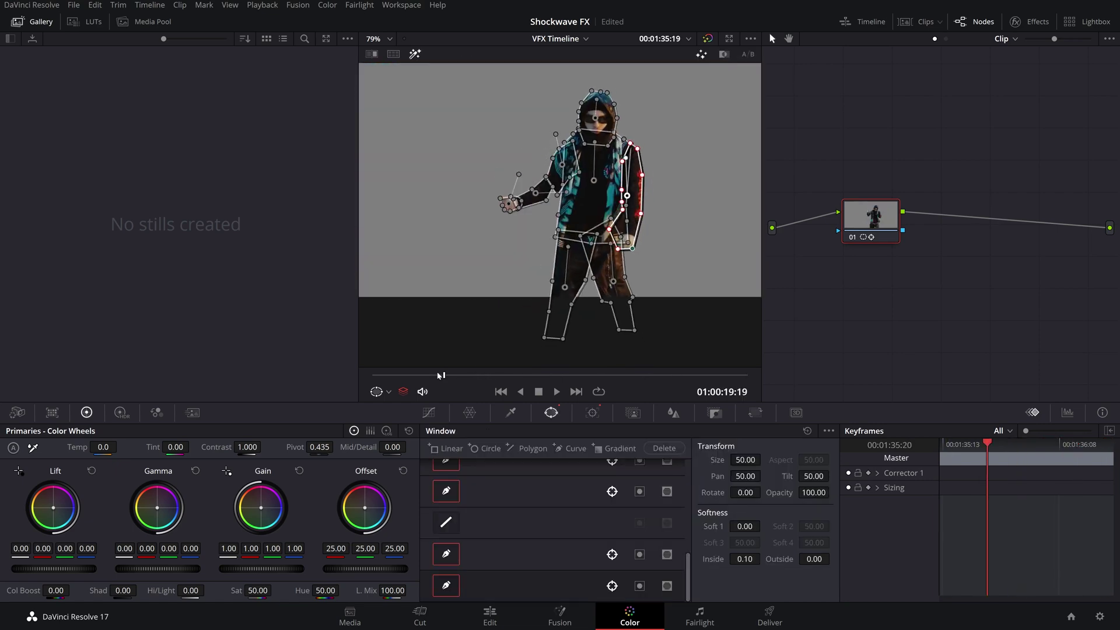
pyautogui.moveTo(440, 375); pyautogui.dragTo(387, 375)
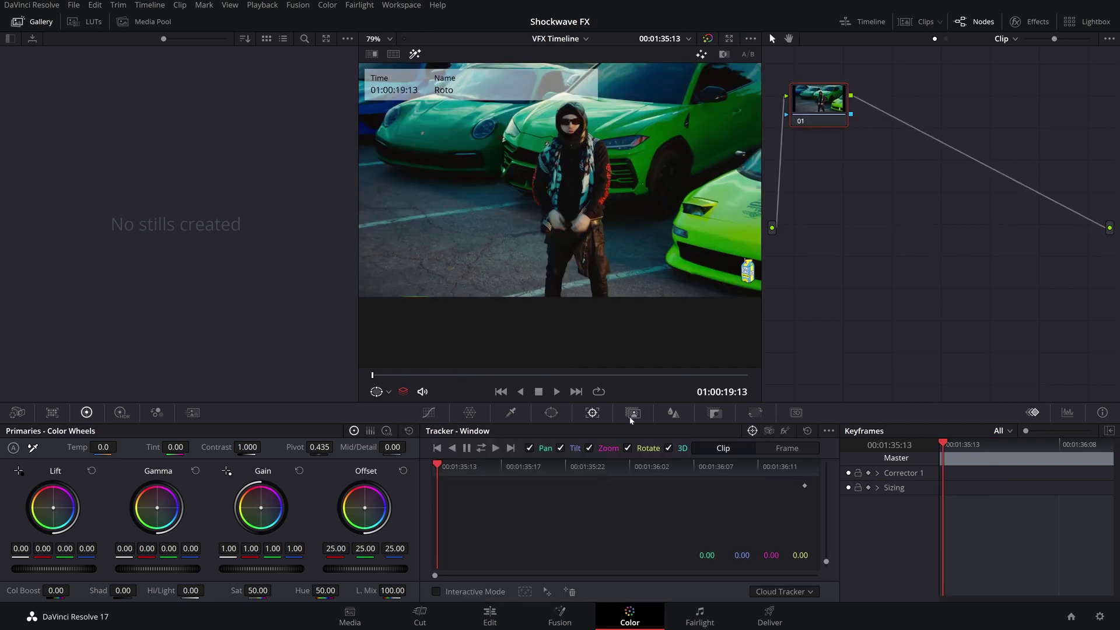
# Isolate the performer with a Magic Mask Person stroke painted down their body
pyautogui.click(632, 415)
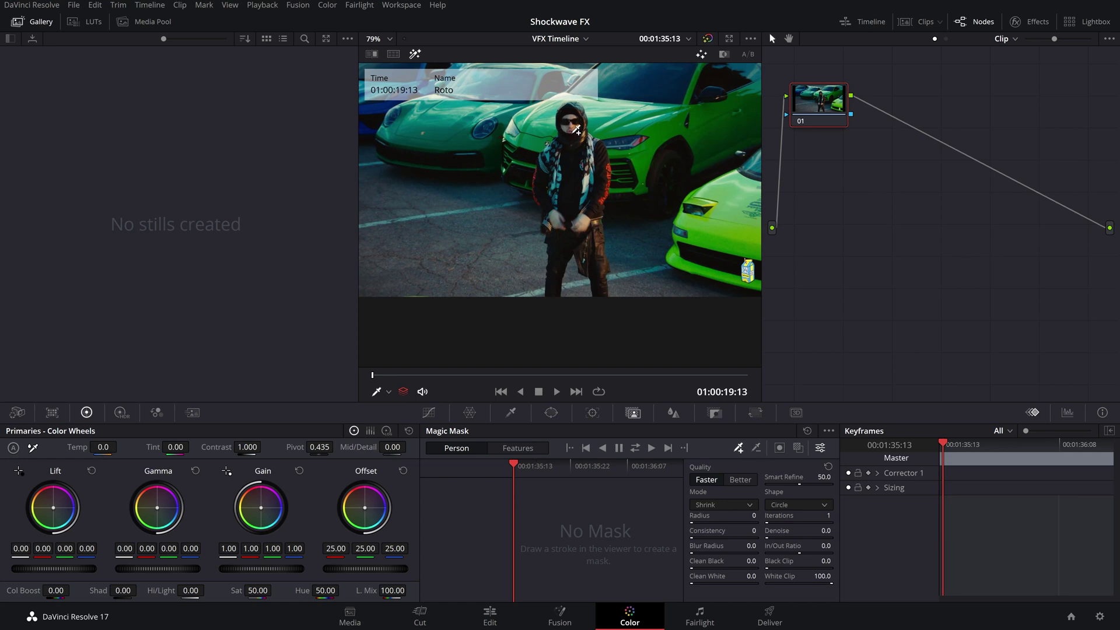
pyautogui.moveTo(572, 133); pyautogui.dragTo(577, 202)
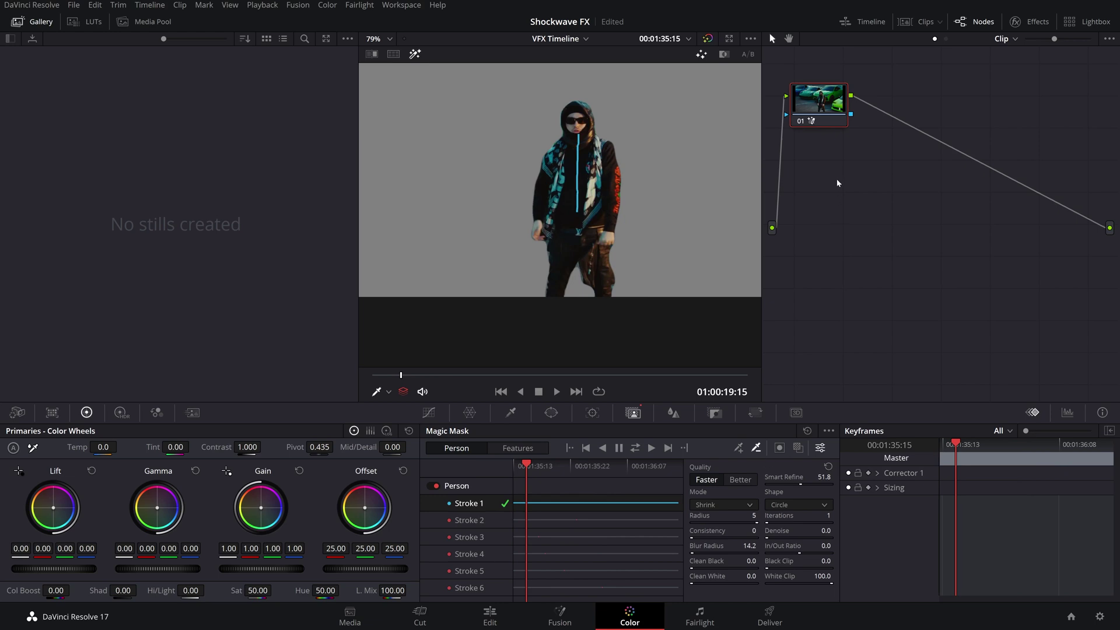
pyautogui.moveTo(818, 100); pyautogui.dragTo(852, 240)
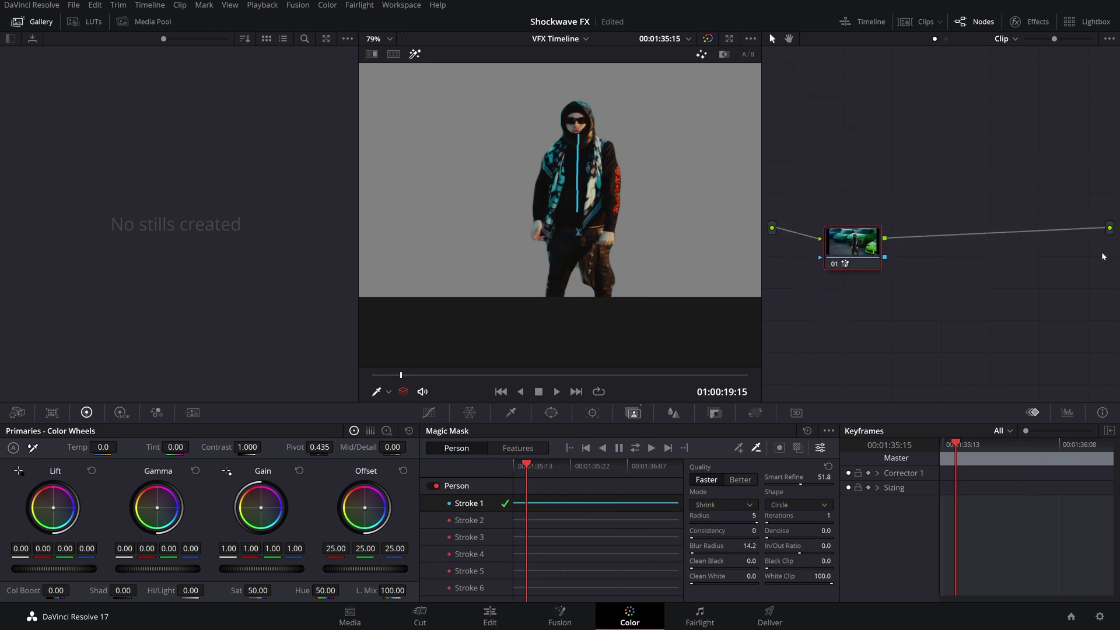
# Add an alpha output to the node graph and connect node 01's mask to it
pyautogui.rightClick(947, 269)
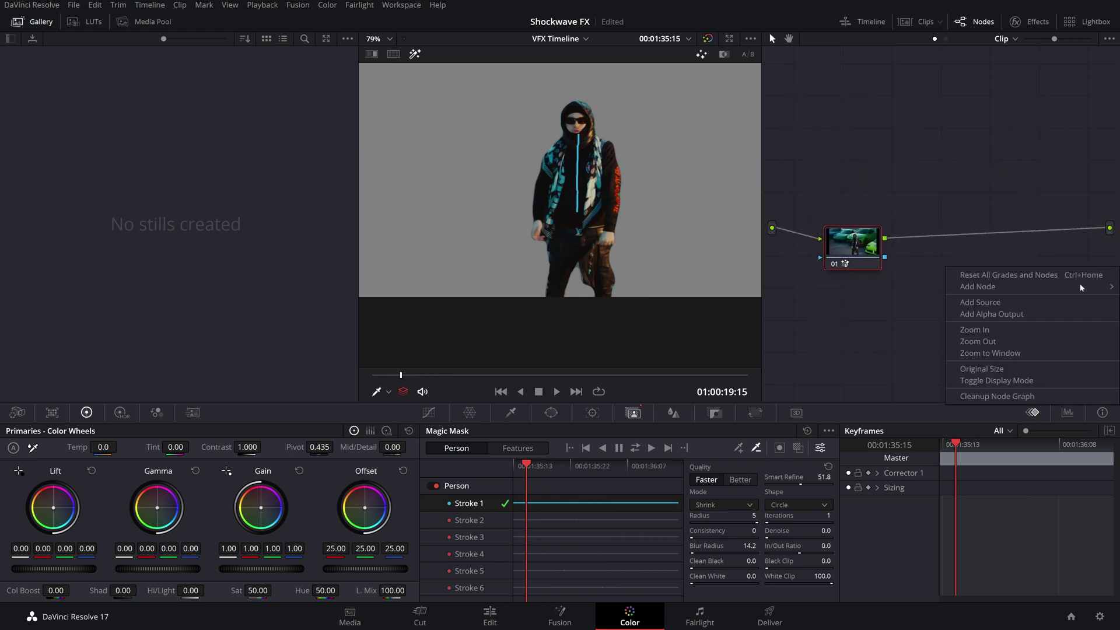
pyautogui.click(1029, 318)
pyautogui.moveTo(855, 241); pyautogui.dragTo(857, 199)
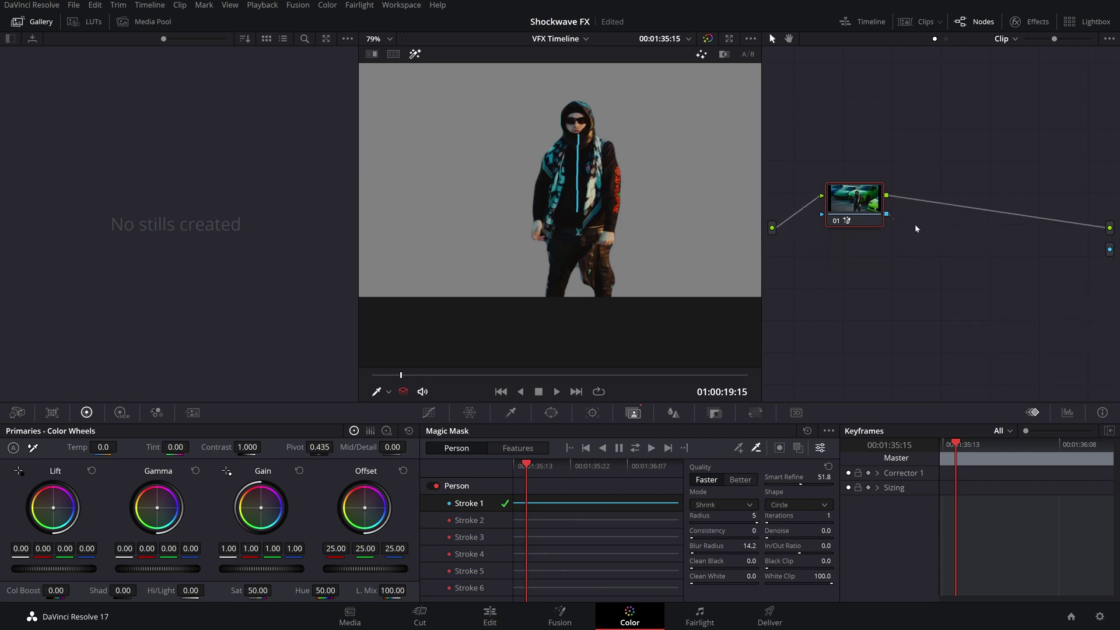
pyautogui.moveTo(1102, 254); pyautogui.dragTo(1108, 252)
# Add Camera Shake to the first V1 clip, disable the V3/V2 overlays, and reselect the V1 clip
pyautogui.click(490, 616)
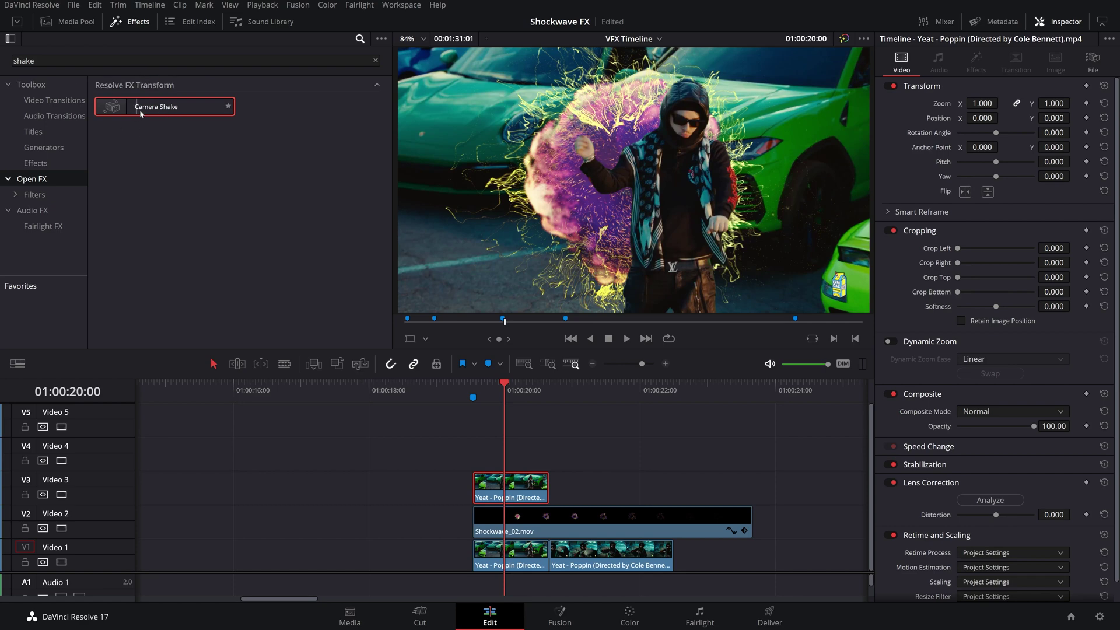
pyautogui.moveTo(141, 113); pyautogui.dragTo(510, 557)
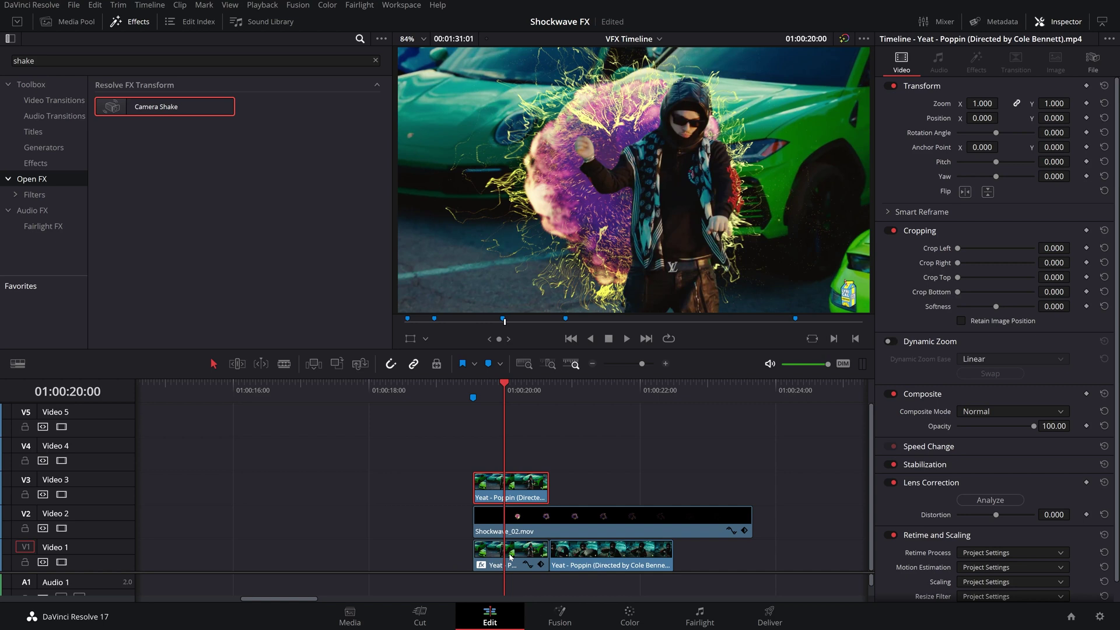
pyautogui.moveTo(426, 452); pyautogui.dragTo(609, 530)
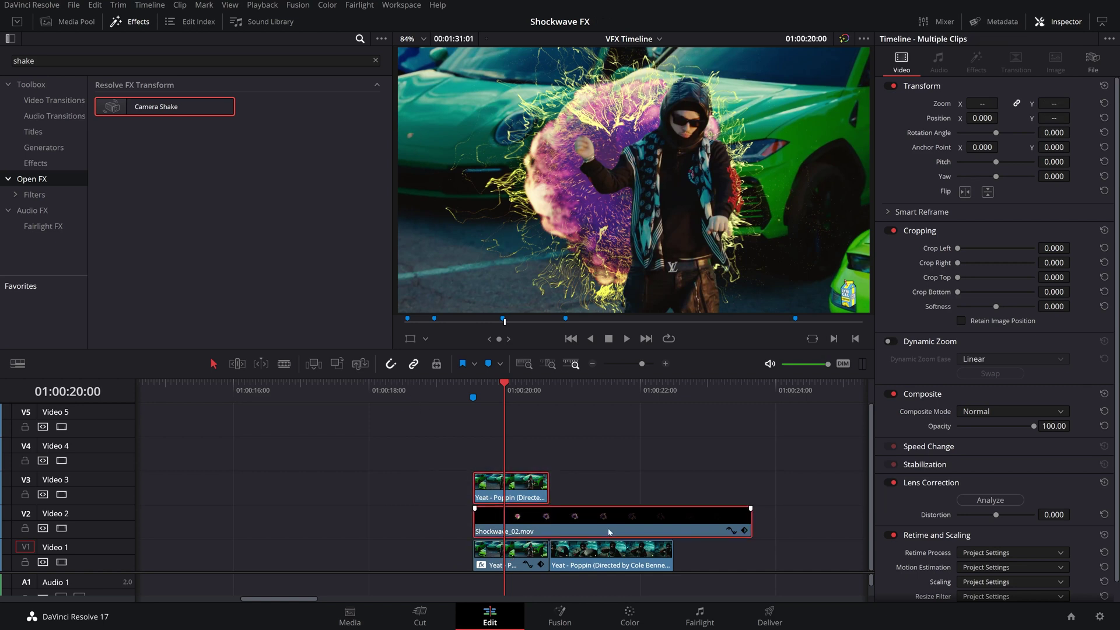
pyautogui.press('d')
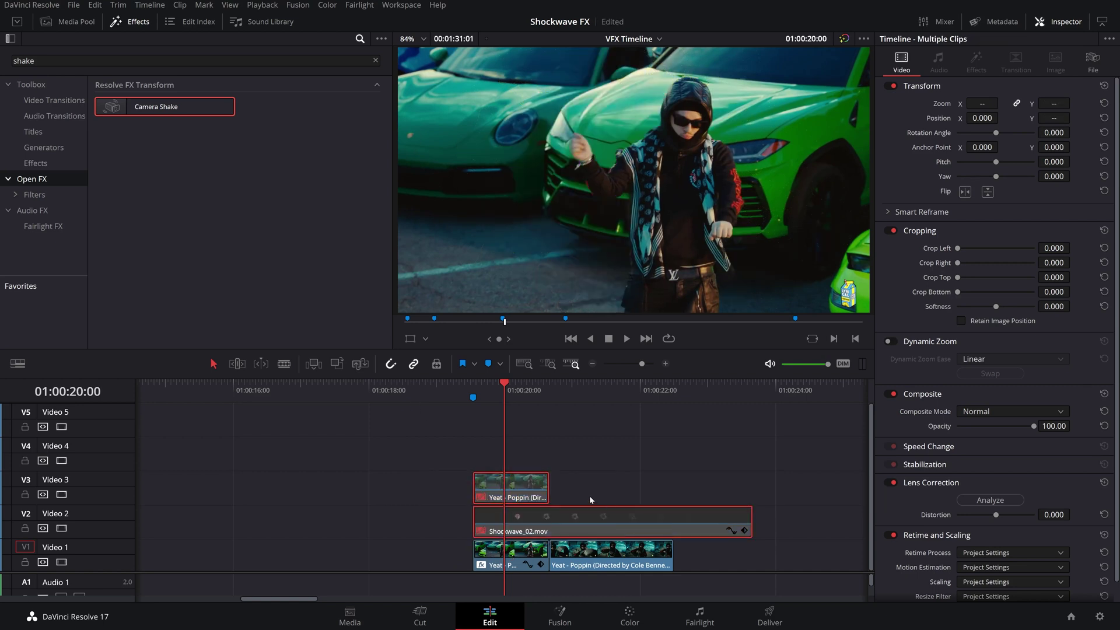
pyautogui.click(505, 552)
pyautogui.moveTo(507, 387)
pyautogui.mouseDown()
pyautogui.moveTo(519, 391)
pyautogui.moveTo(501, 390)
pyautogui.mouseUp()
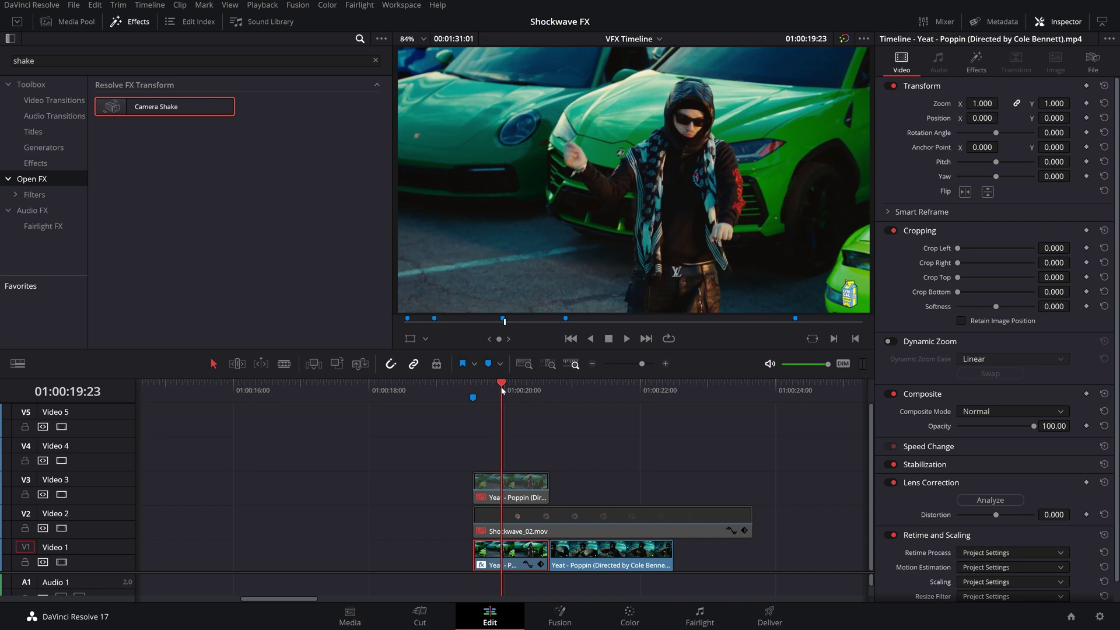
# Ramp Camera Shake from 0 at 19:23 to Motion 1.736, Speed 0.946 at 20:00; Zoom to Crop 0.081
pyautogui.click(976, 60)
pyautogui.click(1085, 128)
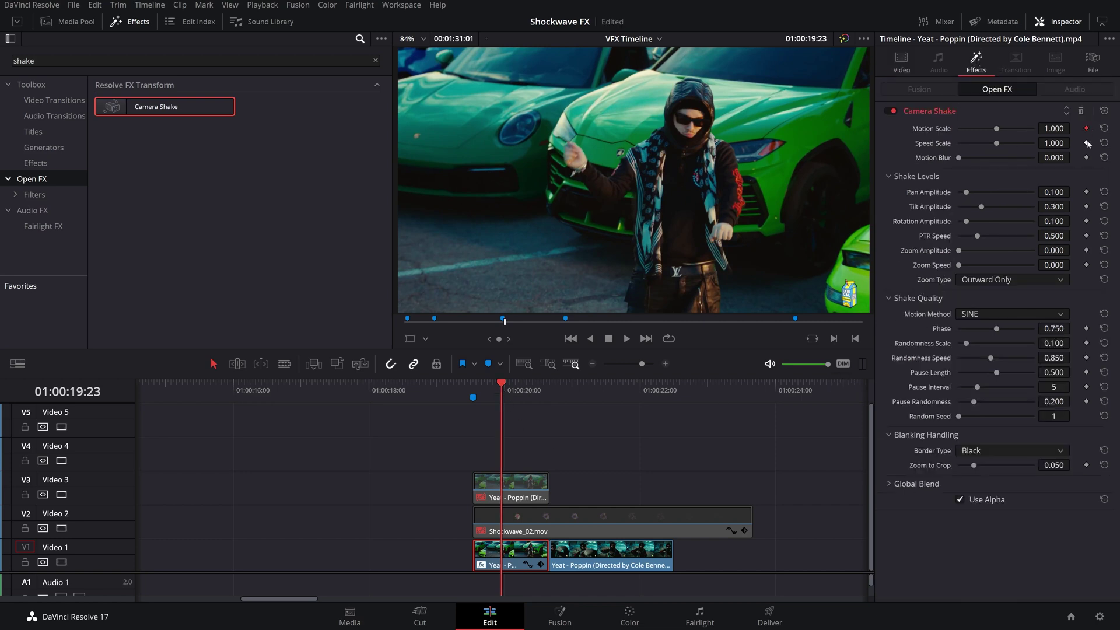
pyautogui.moveTo(991, 127); pyautogui.dragTo(875, 153)
pyautogui.press('Right')
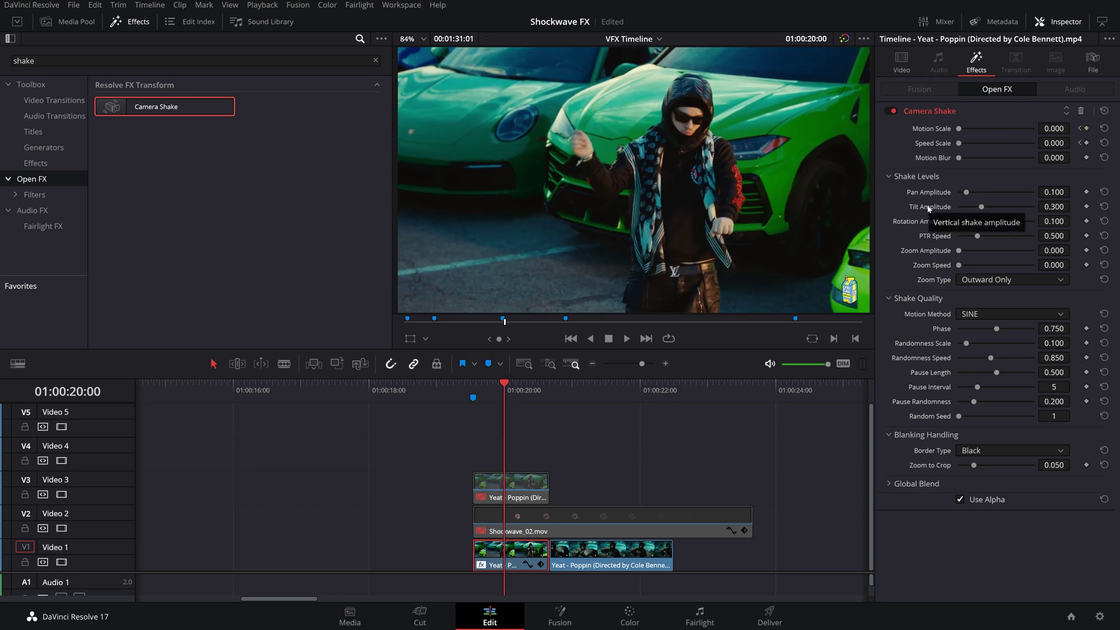
pyautogui.moveTo(959, 128); pyautogui.dragTo(995, 148)
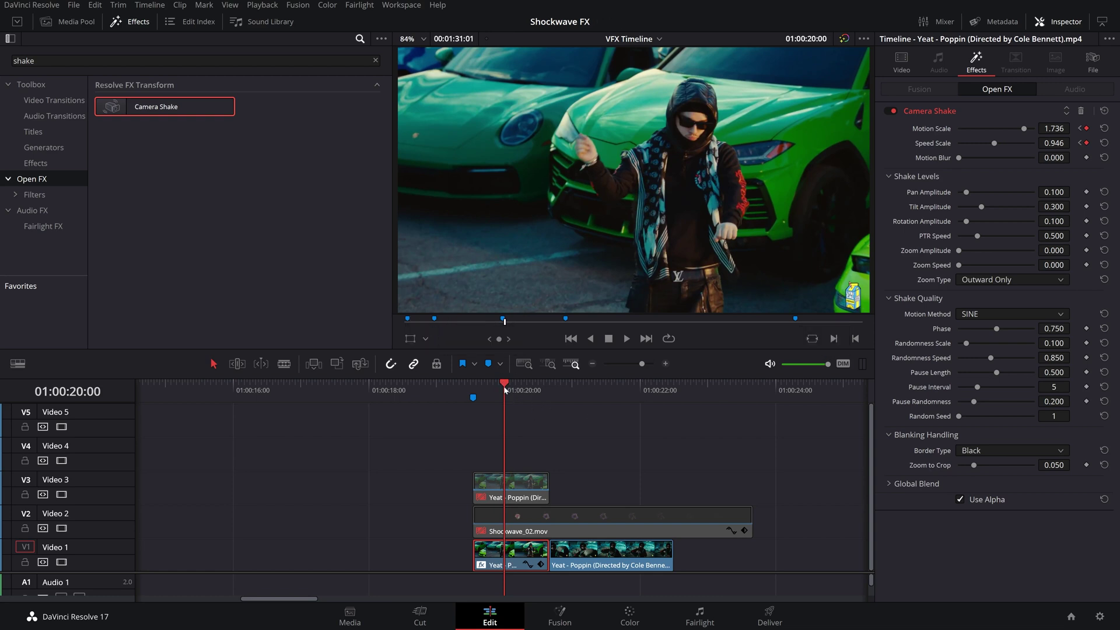
pyautogui.moveTo(508, 387)
pyautogui.mouseDown()
pyautogui.moveTo(538, 388)
pyautogui.moveTo(515, 388)
pyautogui.mouseUp()
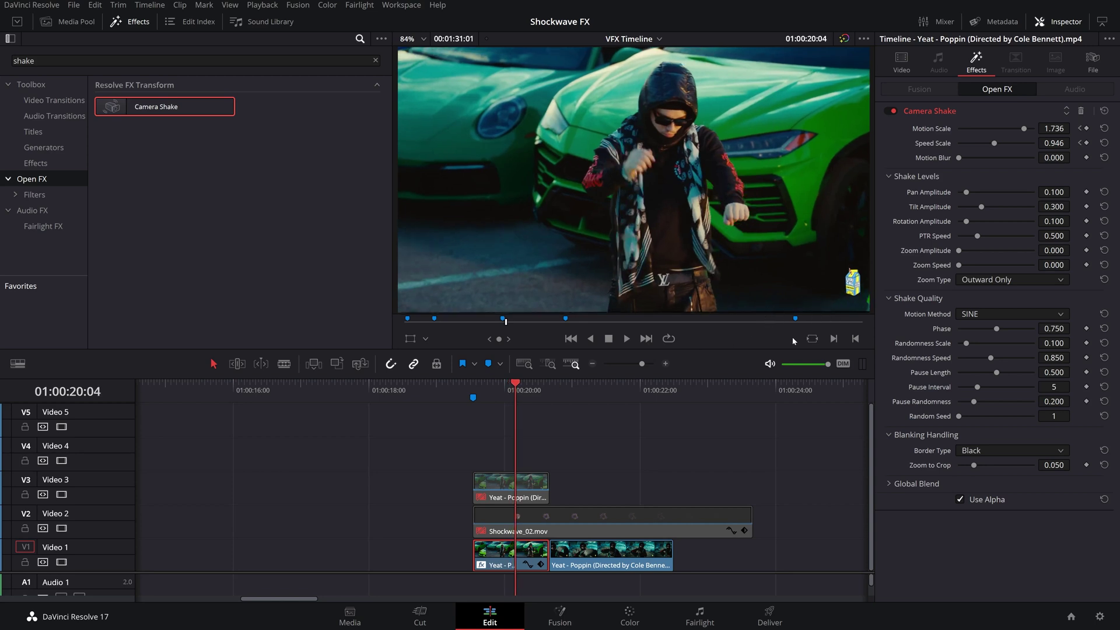
pyautogui.moveTo(974, 466); pyautogui.dragTo(984, 467)
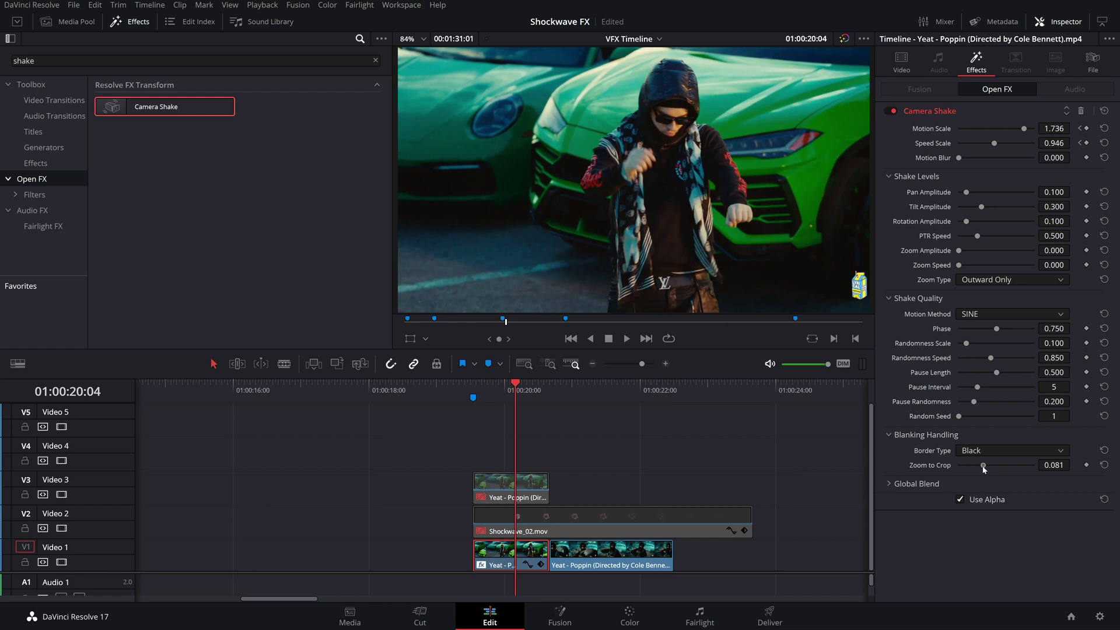
# Play back the camera shake several times from around the Roto marker at 19:13
pyautogui.click(473, 398)
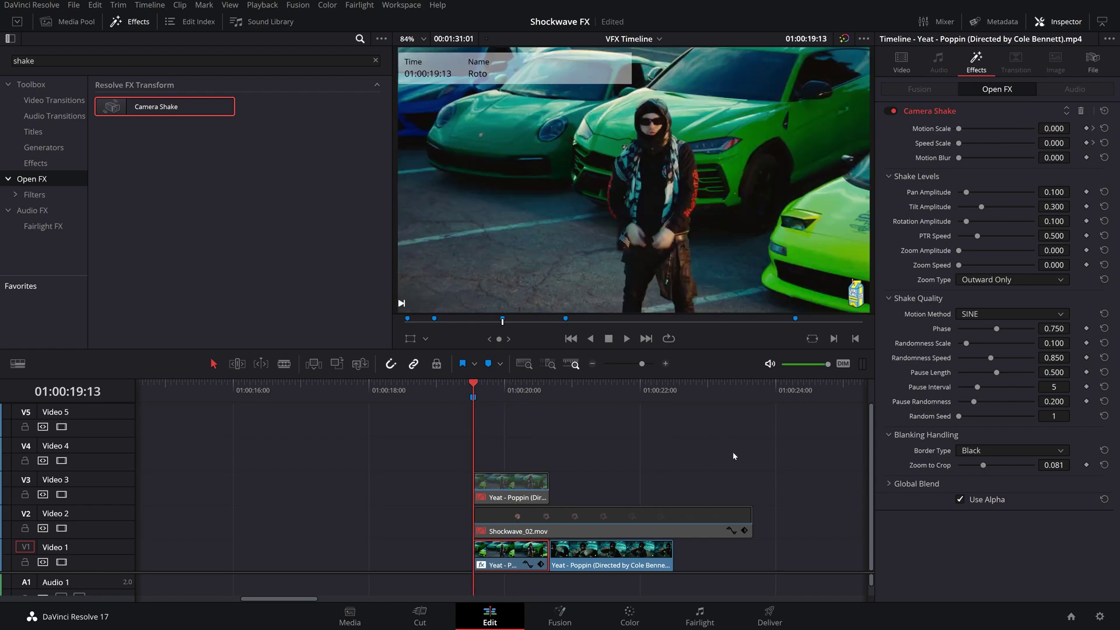
pyautogui.press('space')
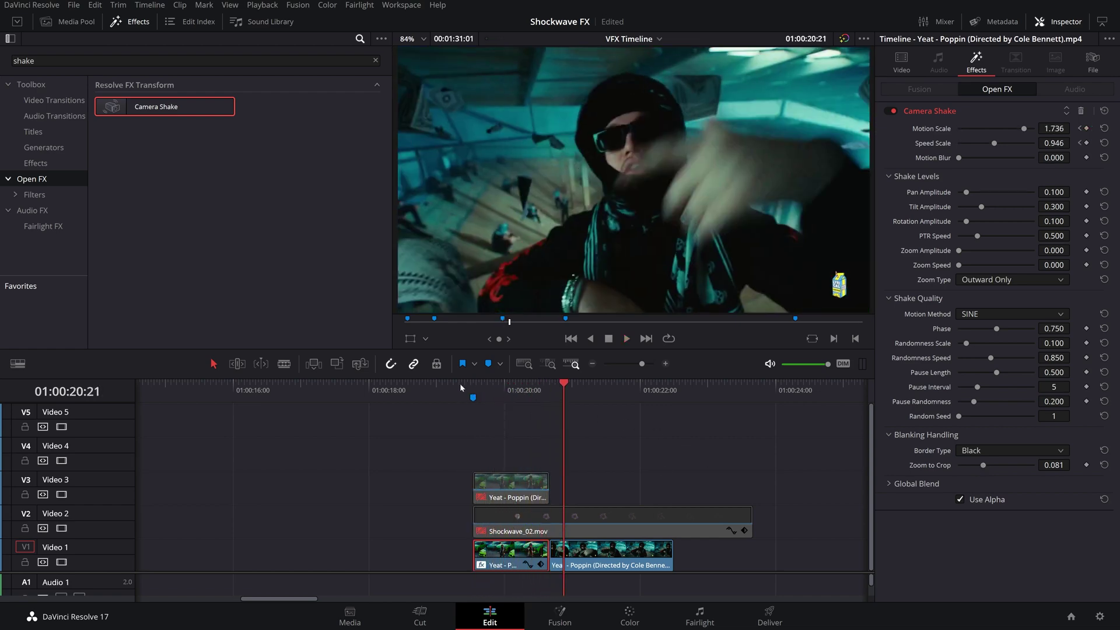
pyautogui.click(459, 384)
pyautogui.press('space')
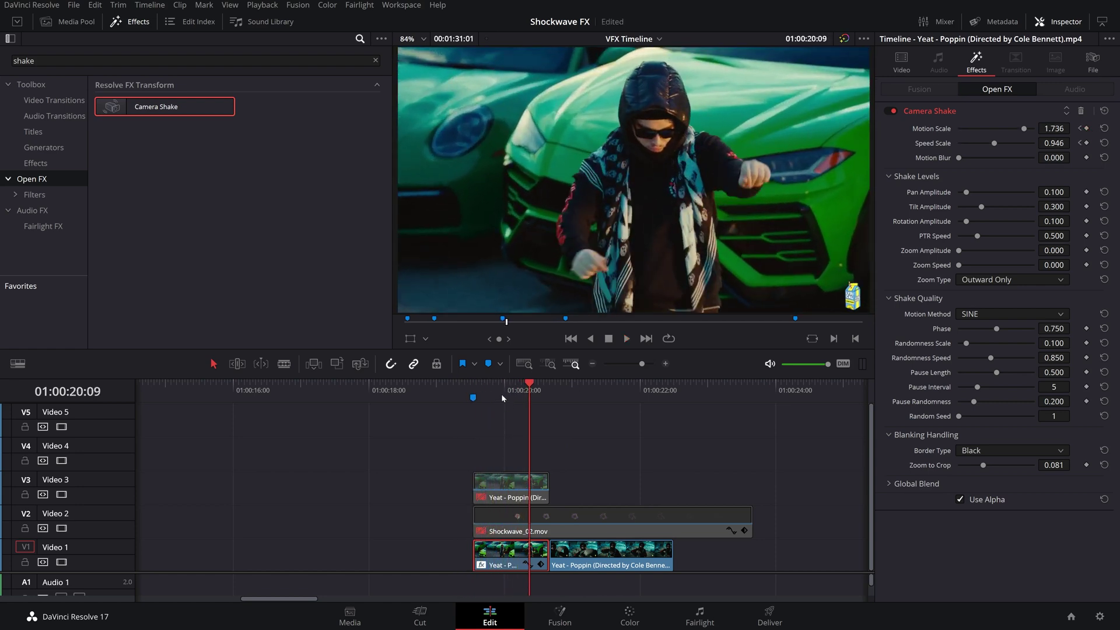
pyautogui.click(502, 399)
pyautogui.press('space')
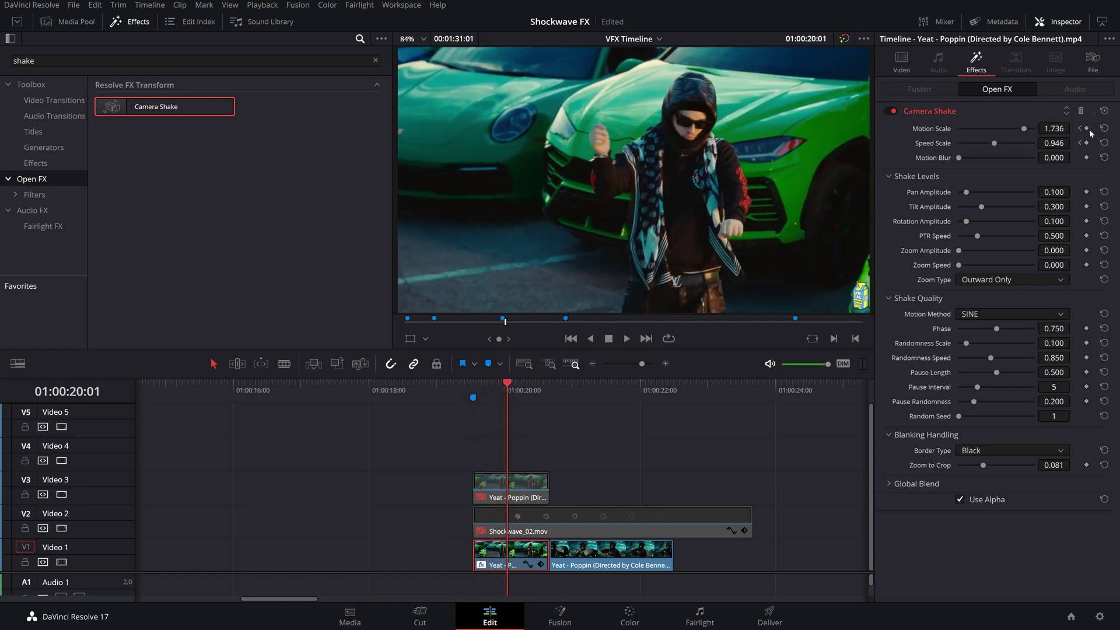
# Raise Speed Scale to 1.550 on the 20:00 keyframe and play the revised shake
pyautogui.click(1080, 129)
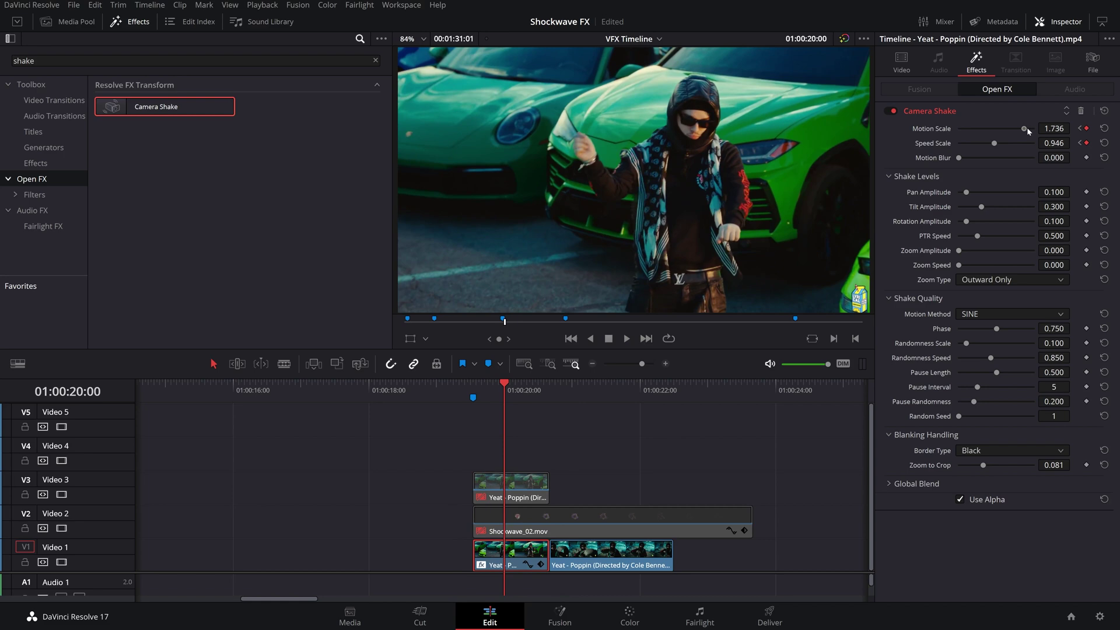
pyautogui.moveTo(989, 142); pyautogui.dragTo(1016, 145)
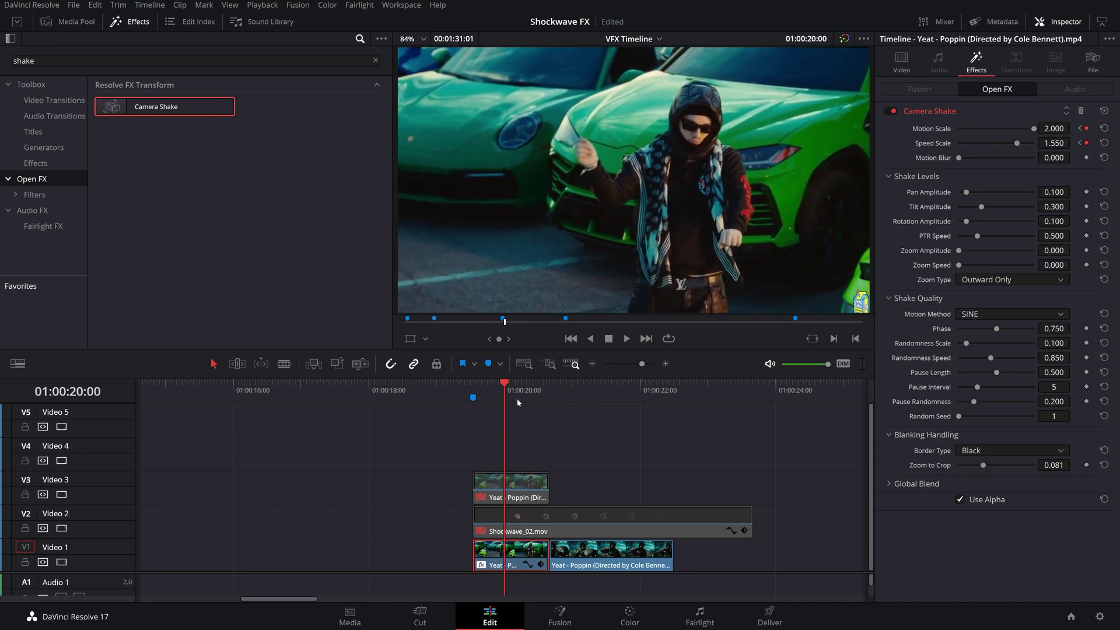
pyautogui.click(459, 391)
pyautogui.press('space')
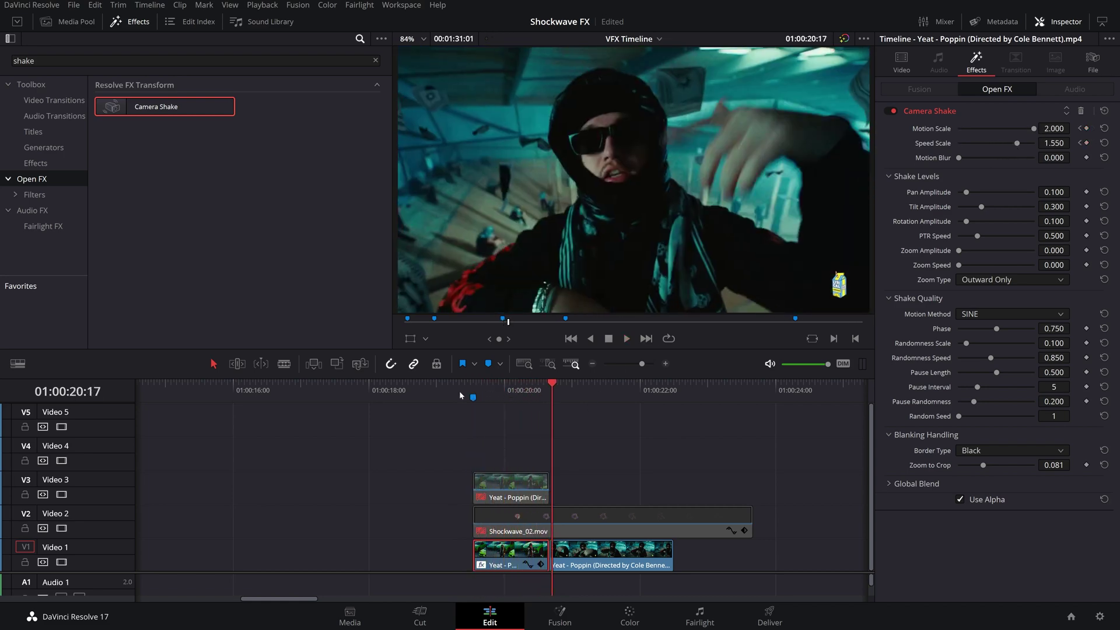
# Replay the shake from the Roto marker to 21:00, then select the V3 and V2 overlay clips
pyautogui.click(473, 397)
pyautogui.press('space')
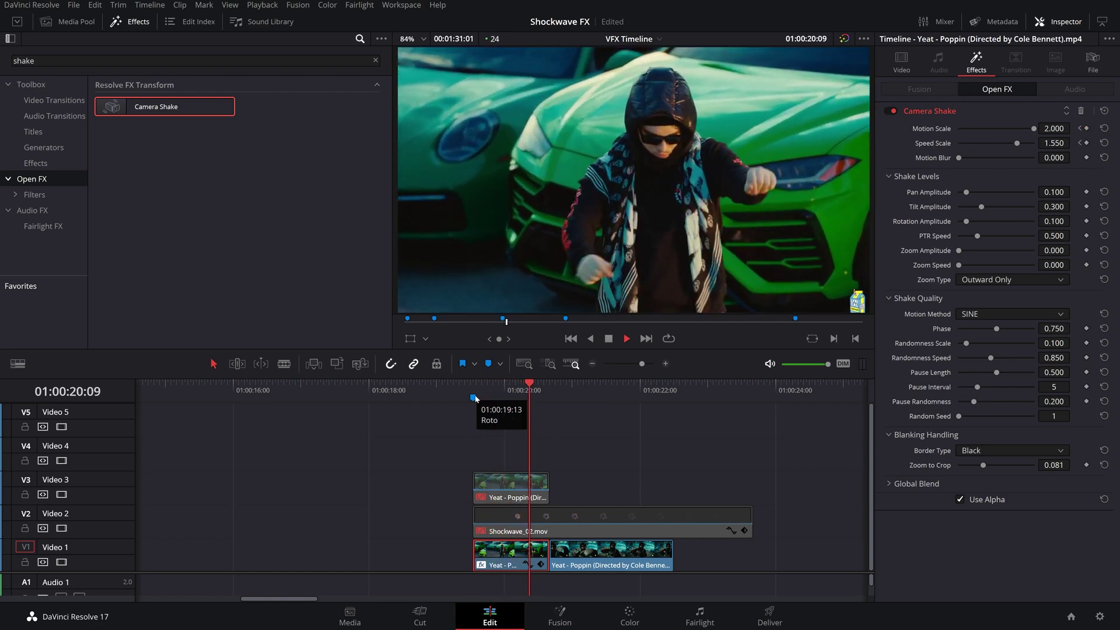
pyautogui.press('space')
pyautogui.click(479, 380)
pyautogui.press('space')
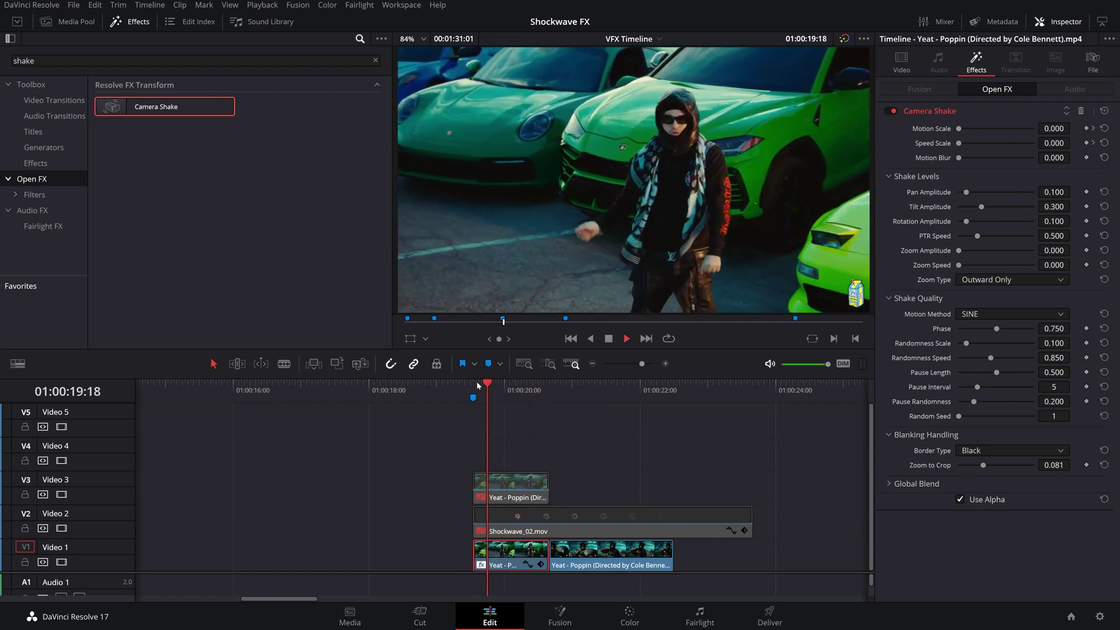
pyautogui.press('space')
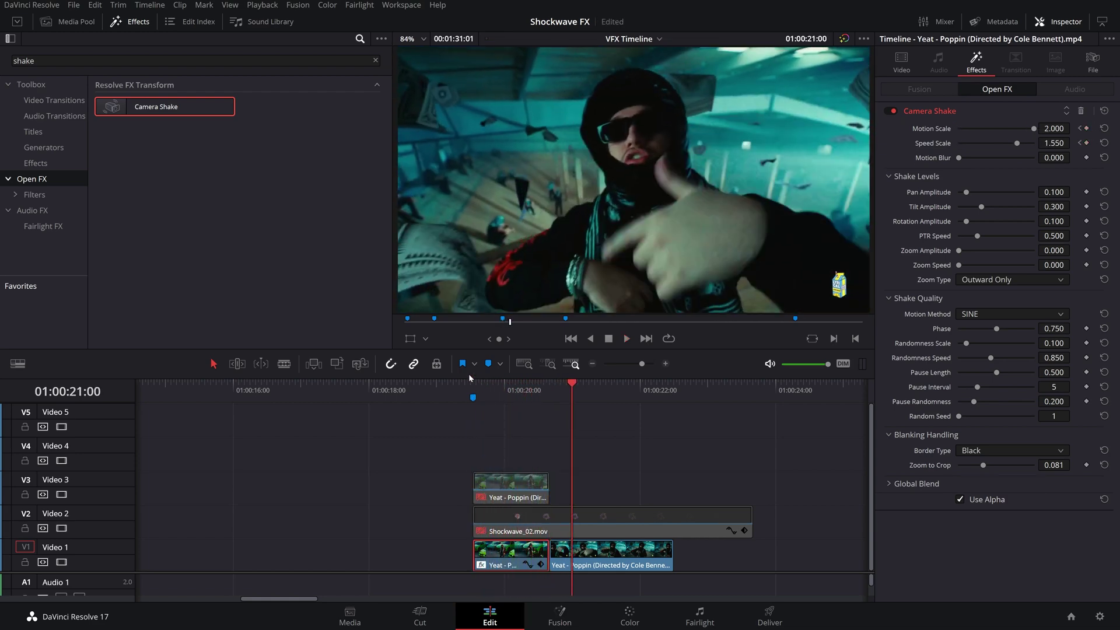
pyautogui.moveTo(382, 452); pyautogui.dragTo(593, 514)
# Save the project and preview the transition around 20:00
pyautogui.click(594, 514)
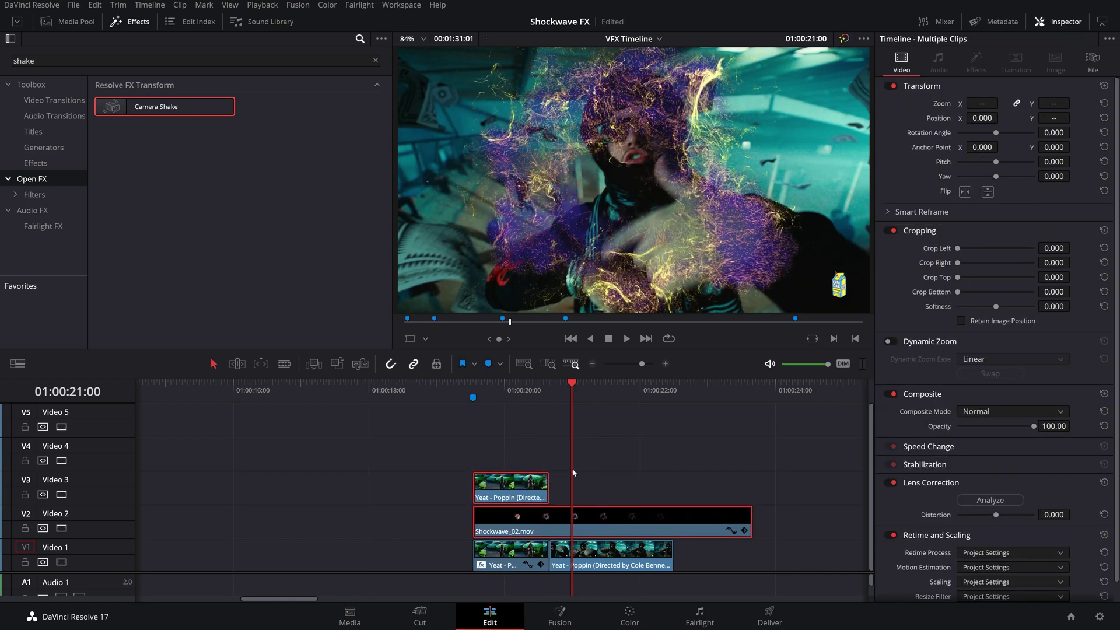
pyautogui.click(672, 449)
pyautogui.hotkey('ctrl', 's')
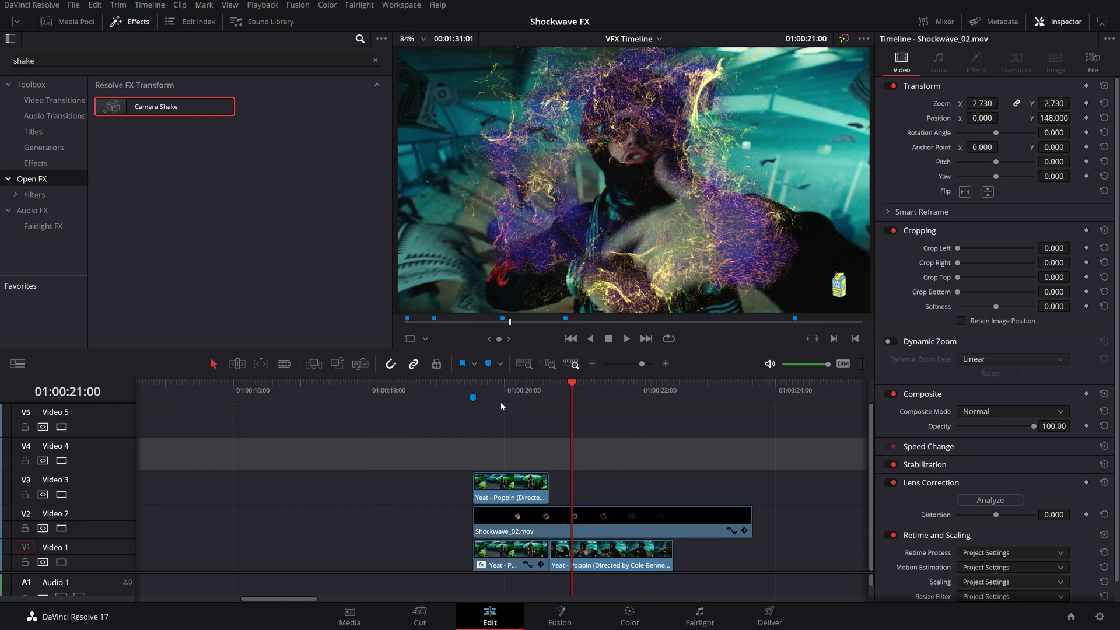
pyautogui.click(497, 399)
pyautogui.click(499, 483)
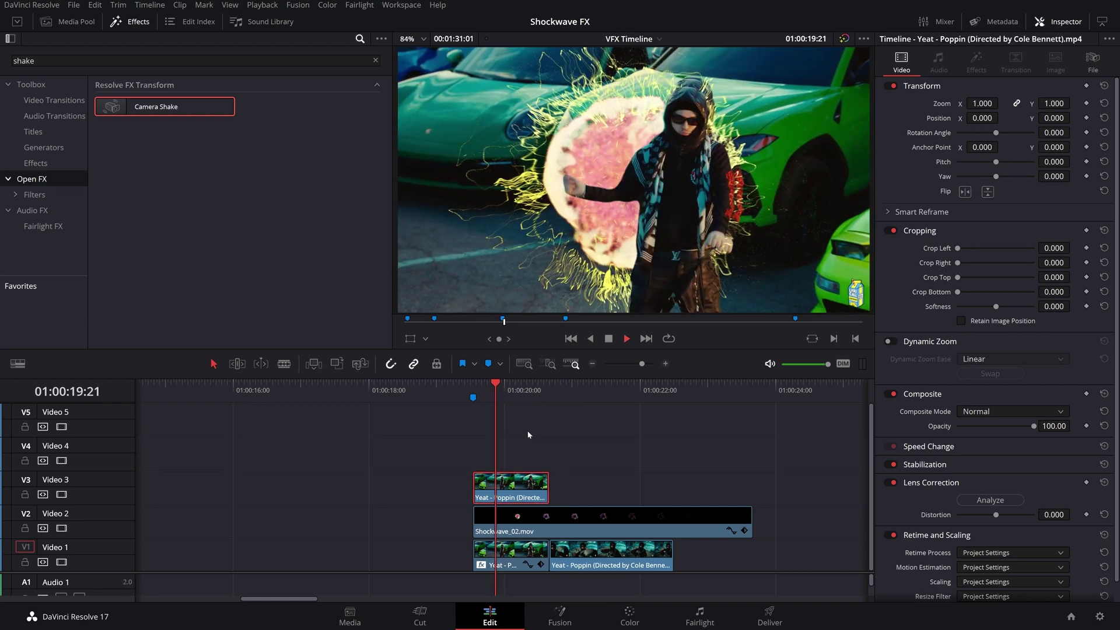
pyautogui.moveTo(490, 386)
pyautogui.mouseDown()
pyautogui.moveTo(532, 391)
pyautogui.moveTo(493, 388)
pyautogui.moveTo(510, 388)
pyautogui.mouseUp()
# Paste the Plugins attributes from the Video 1 clip onto the Yeat copy on Video 3
pyautogui.click(511, 545)
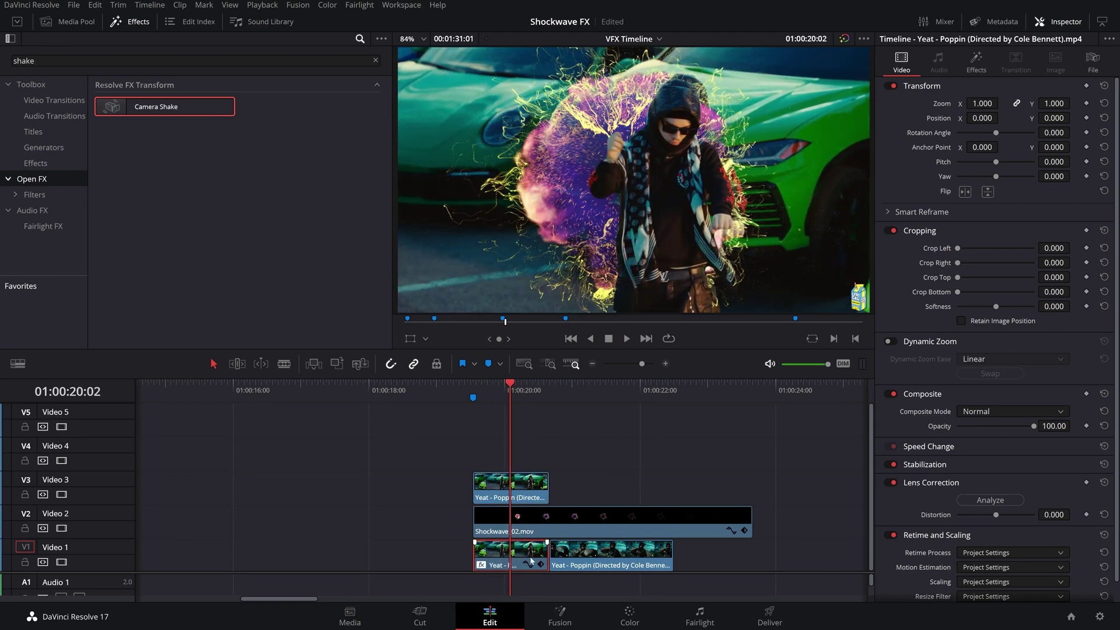
pyautogui.click(519, 488)
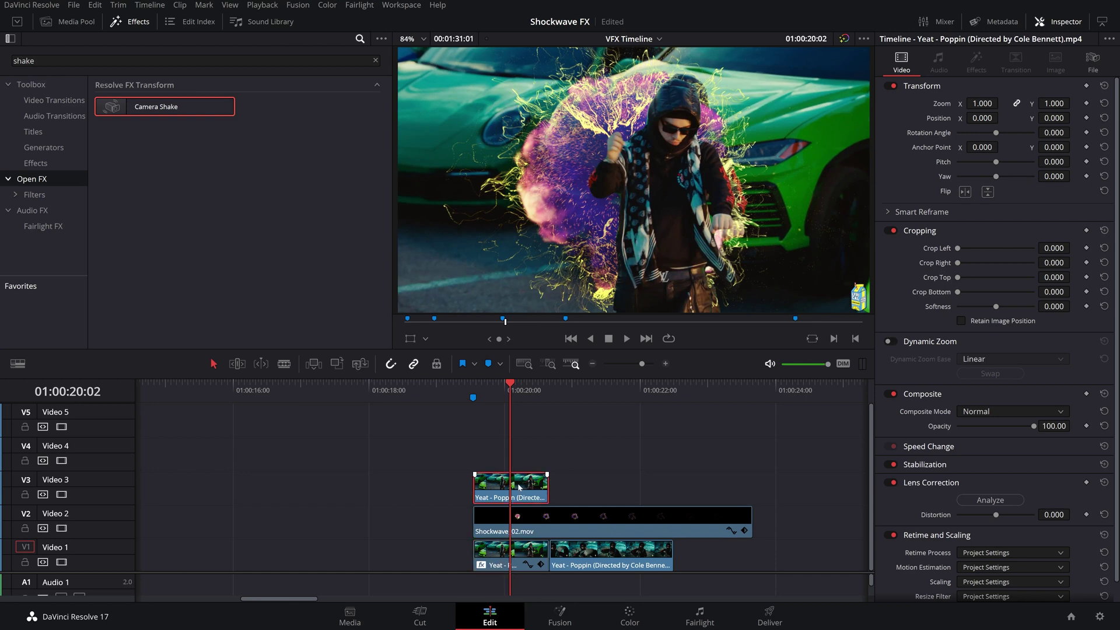
pyautogui.hotkey('alt', 'v')
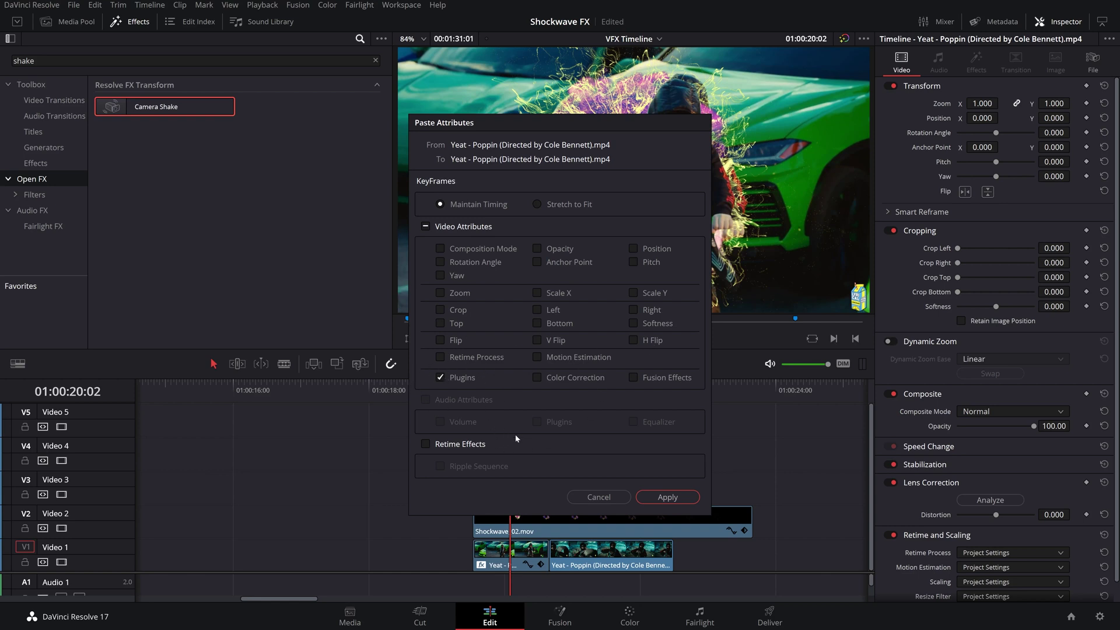
pyautogui.click(668, 497)
pyautogui.click(473, 387)
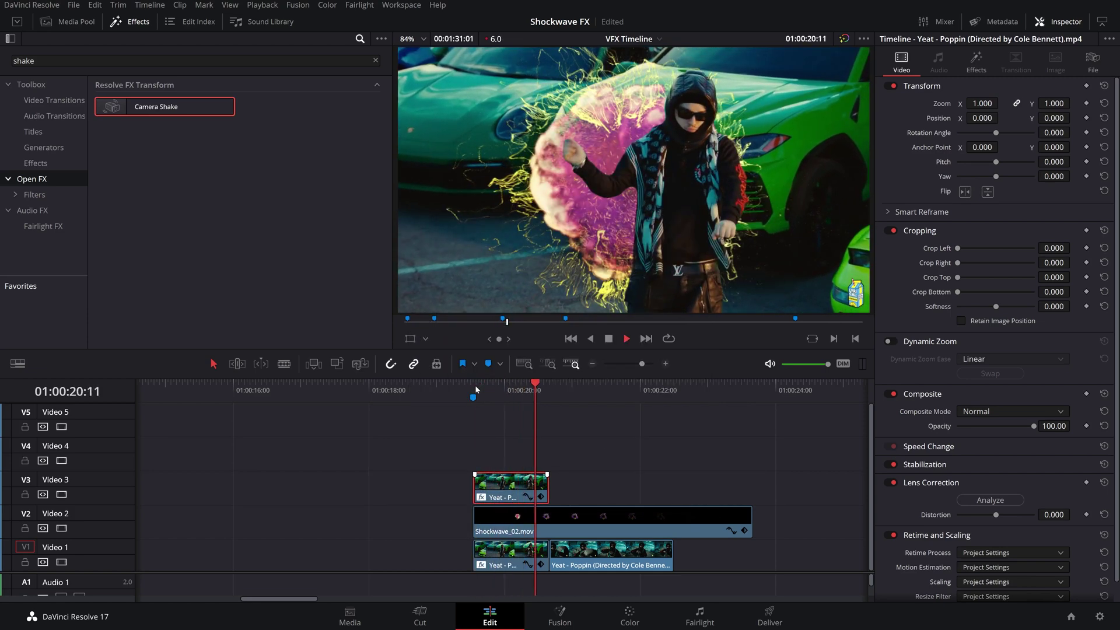
# Review the transition, show transform handles, and set Shockwave_02's first Position keyframe one frame later
pyautogui.click(474, 387)
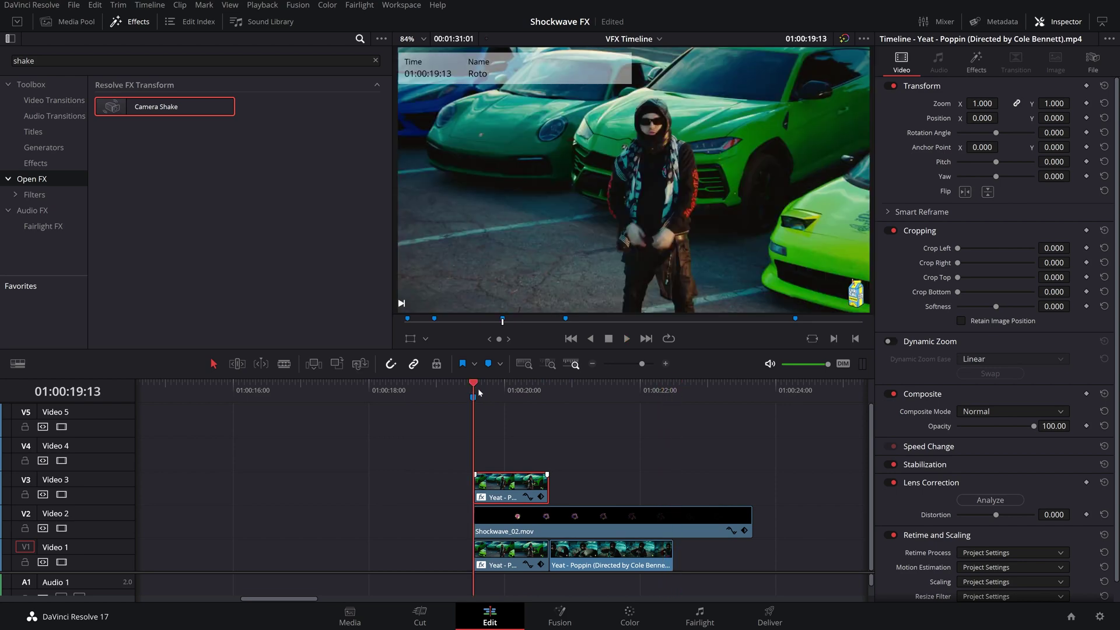
pyautogui.press('space')
pyautogui.press('space')
pyautogui.press('space')
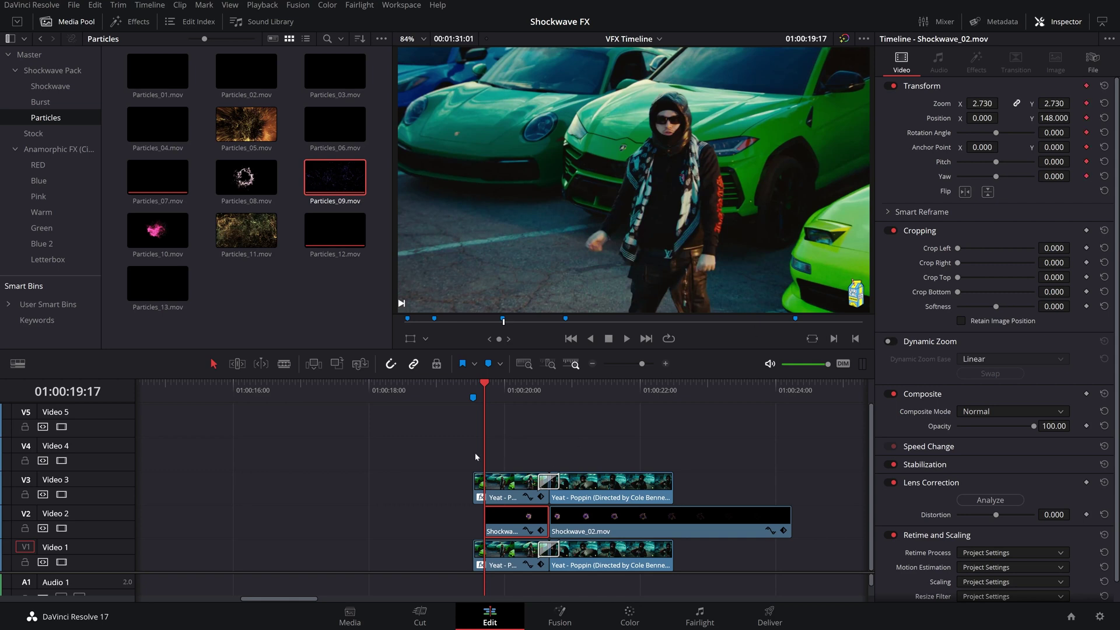
pyautogui.click(410, 339)
pyautogui.press('Right')
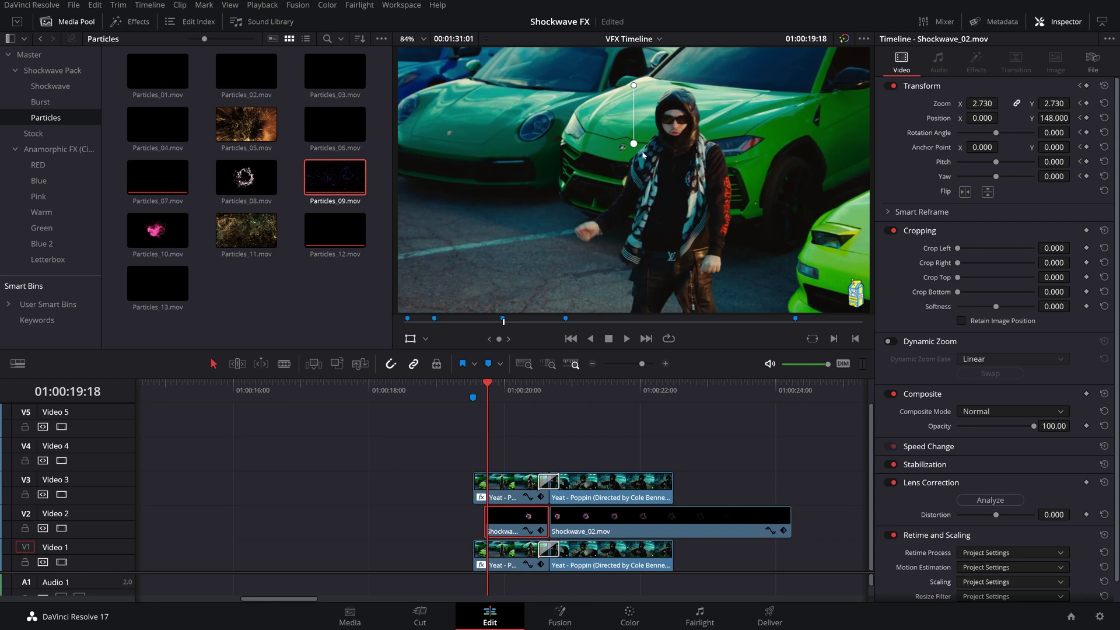
pyautogui.moveTo(643, 155); pyautogui.dragTo(643, 154)
# Step through the next frames, nudging Shockwave_02 upward and right to add Position keyframes
pyautogui.press('Right')
pyautogui.press('Right')
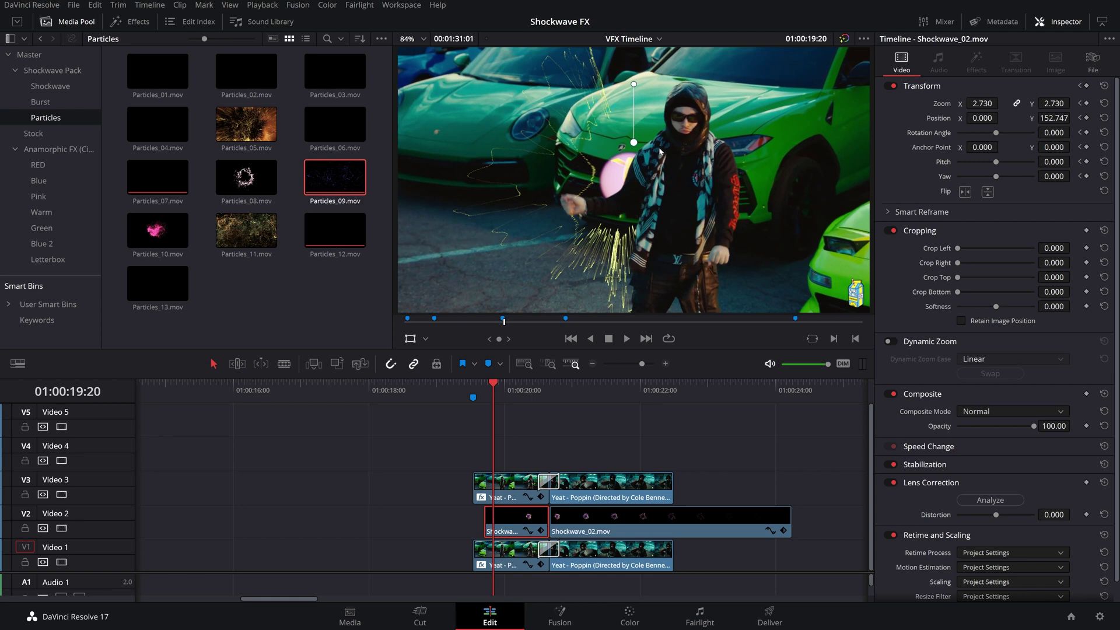
pyautogui.press('Right')
pyautogui.press('Right')
pyautogui.press('Right')
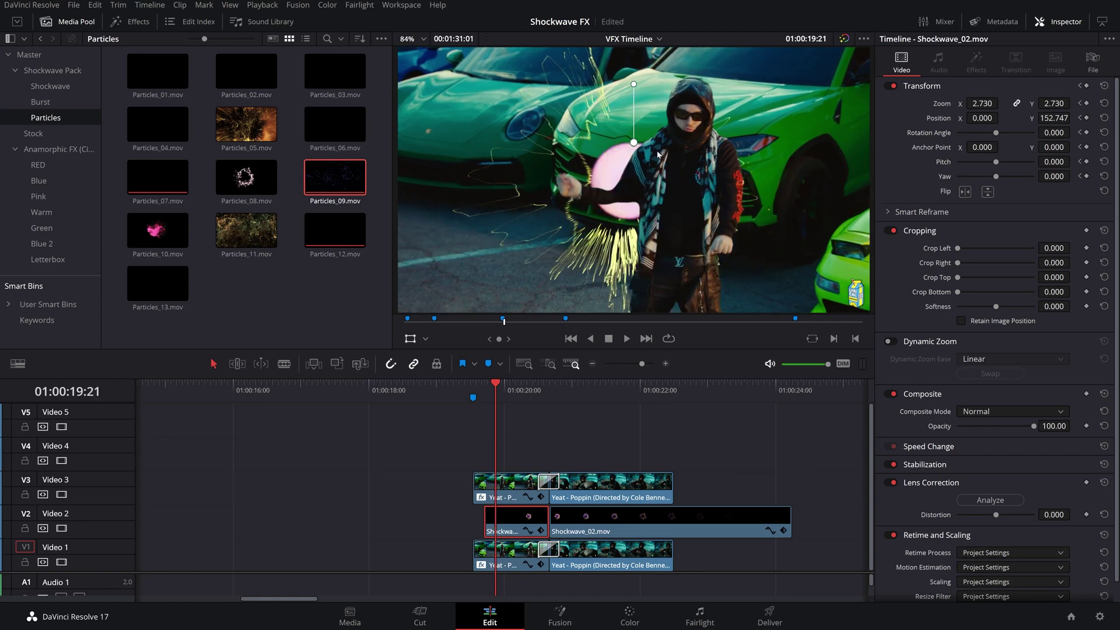
pyautogui.hotkey('shift', 'Up')
pyautogui.hotkey('shift', 'Up')
pyautogui.hotkey('shift', 'Up')
pyautogui.hotkey('shift', 'Up')
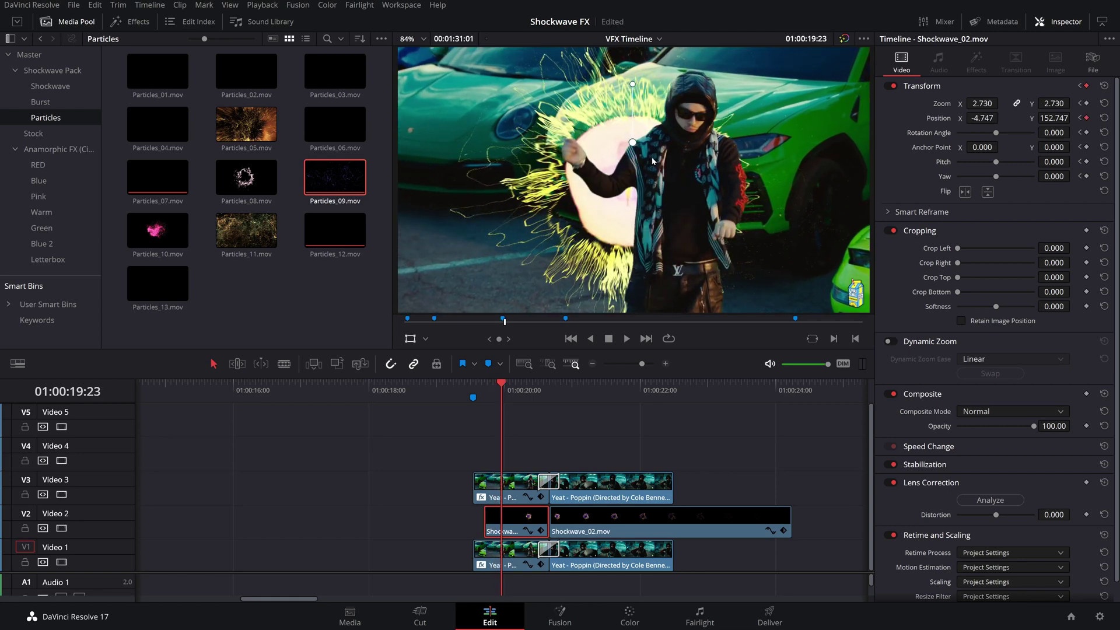
pyautogui.press('Right')
pyautogui.press('Right')
pyautogui.press('Right')
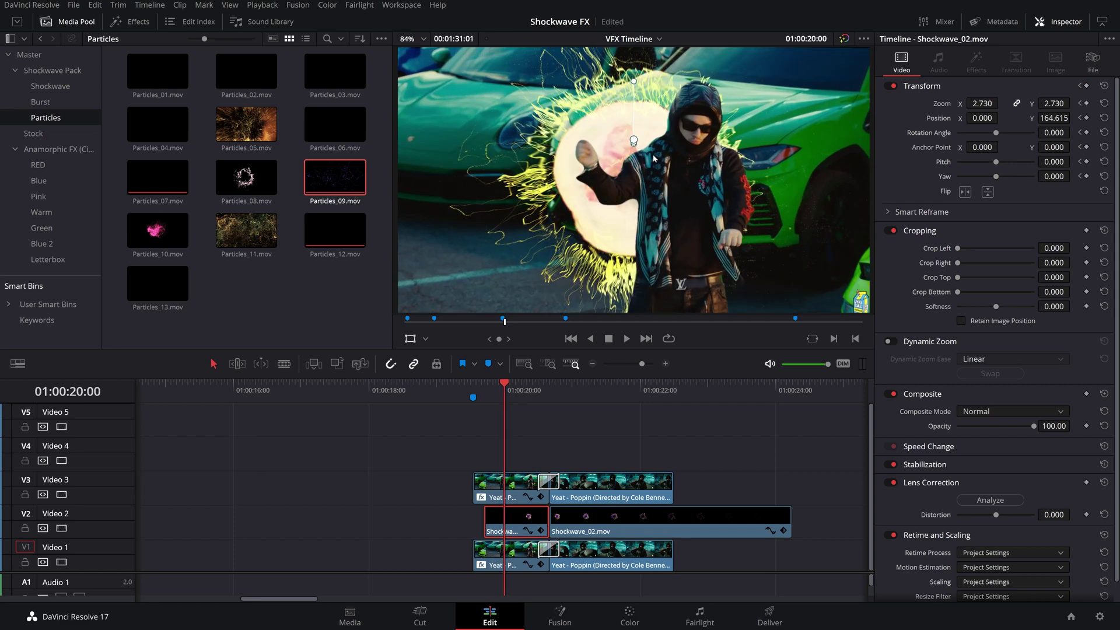
pyautogui.moveTo(651, 157); pyautogui.dragTo(654, 164)
pyautogui.press('Right')
pyautogui.hotkey('shift', 'Up')
pyautogui.hotkey('shift', 'Up')
pyautogui.hotkey('shift', 'Up')
pyautogui.hotkey('shift', 'Up')
pyautogui.hotkey('shift', 'Up')
pyautogui.hotkey('shift', 'Up')
pyautogui.hotkey('shift', 'Up')
pyautogui.hotkey('shift', 'Up')
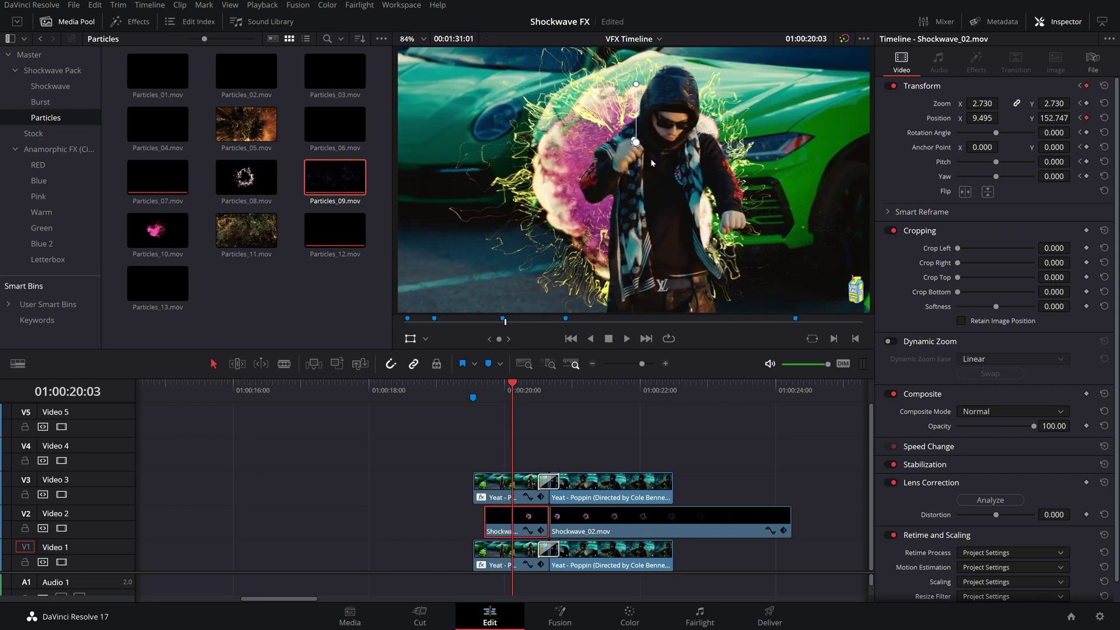
# Keep keyframing Shockwave_02 frame by frame, raising it and shifting it right to follow the performer
pyautogui.press('Right')
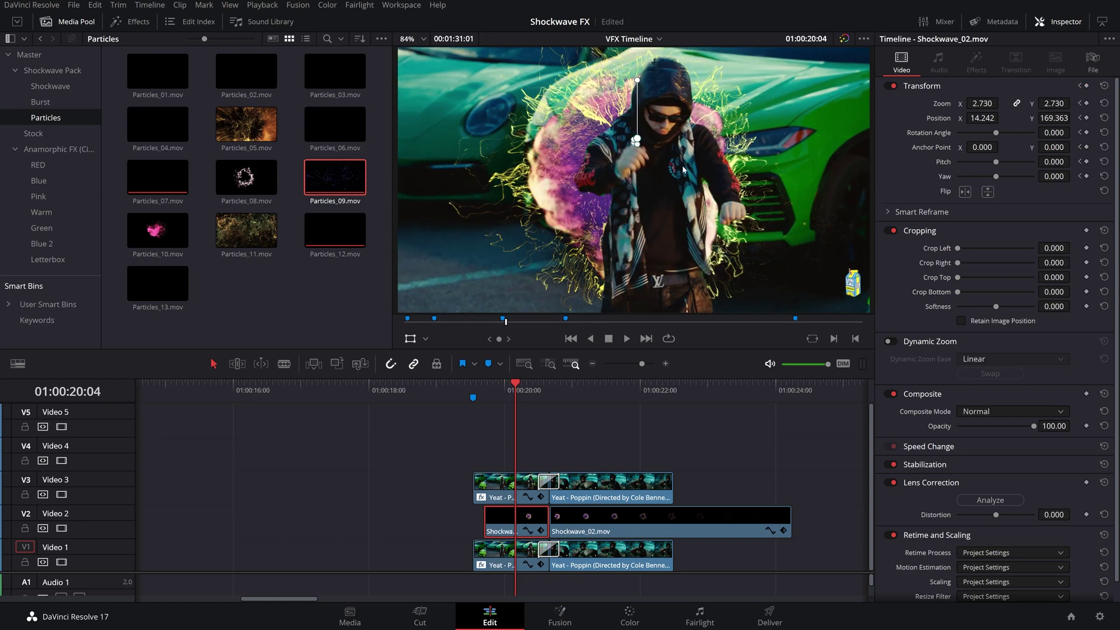
pyautogui.hotkey('shift', 'Left')
pyautogui.hotkey('shift', 'Up')
pyautogui.hotkey('shift', 'Up')
pyautogui.hotkey('shift', 'Up')
pyautogui.hotkey('shift', 'Up')
pyautogui.hotkey('shift', 'Up')
pyautogui.press('Right')
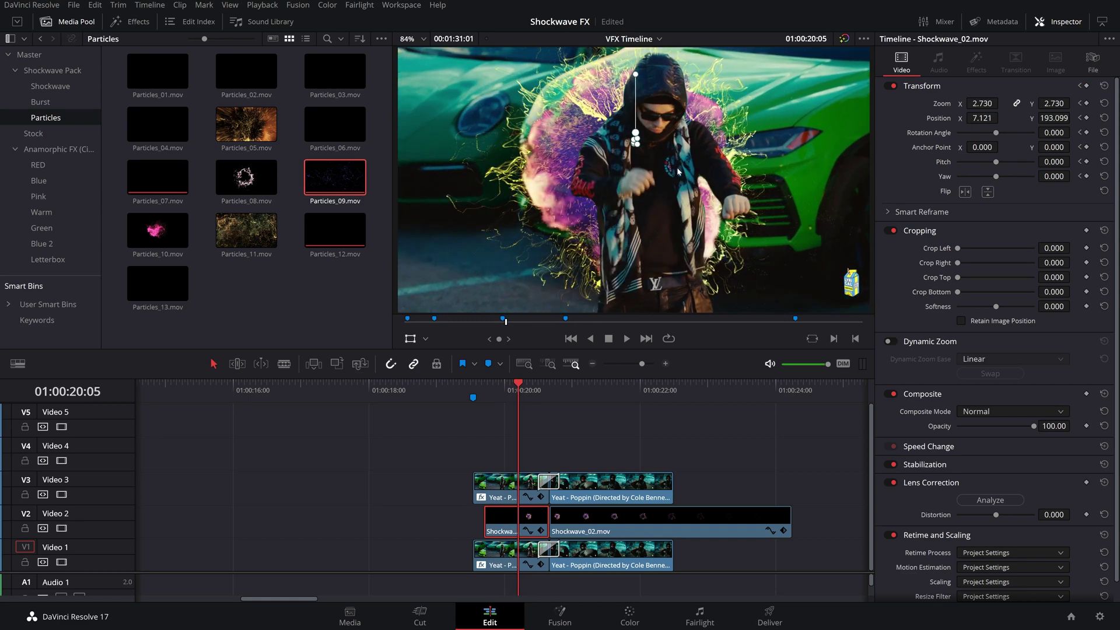
pyautogui.press('Right')
pyautogui.moveTo(678, 171); pyautogui.dragTo(694, 201)
pyautogui.press('Right')
pyautogui.press('Right')
pyautogui.press('Right')
pyautogui.press('Right')
pyautogui.press('Right')
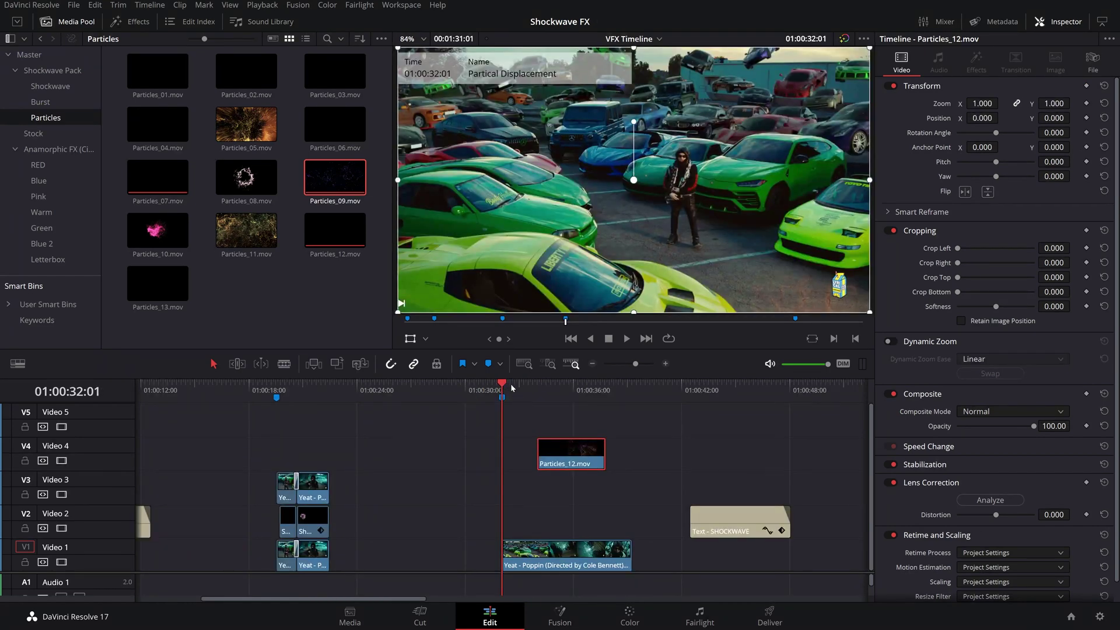
pyautogui.moveTo(504, 385); pyautogui.dragTo(558, 415)
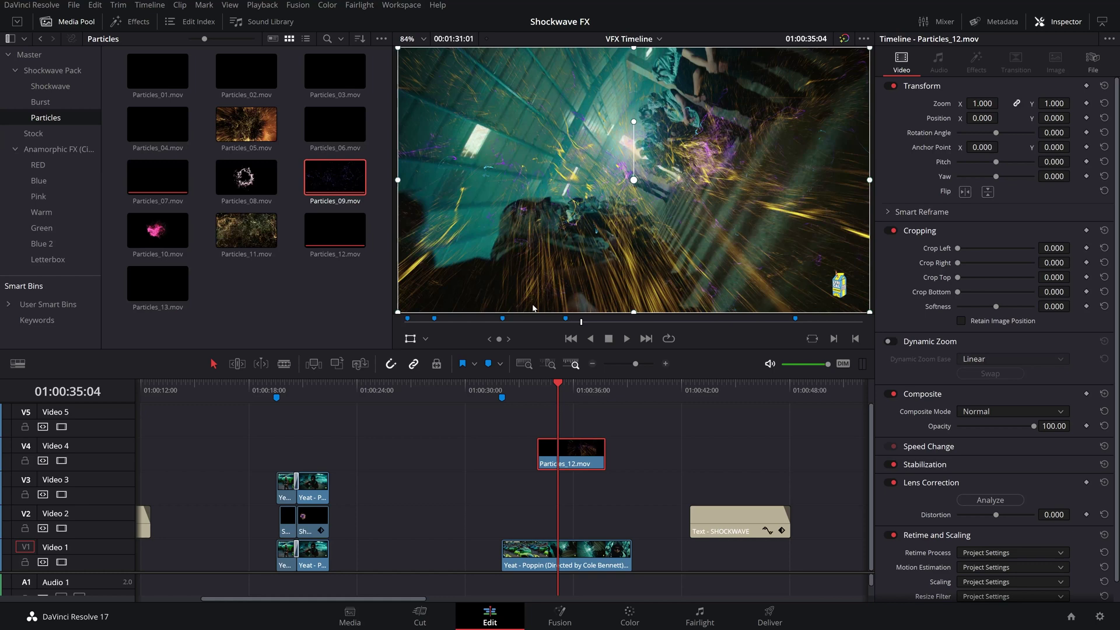
pyautogui.press('q')
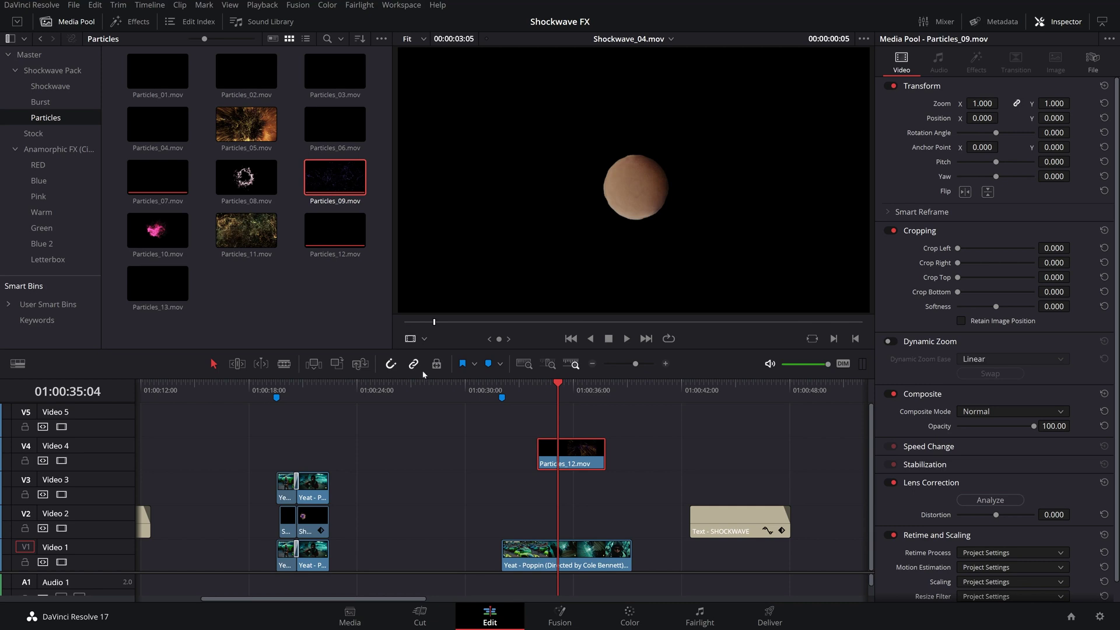
pyautogui.click(517, 386)
pyautogui.click(551, 557)
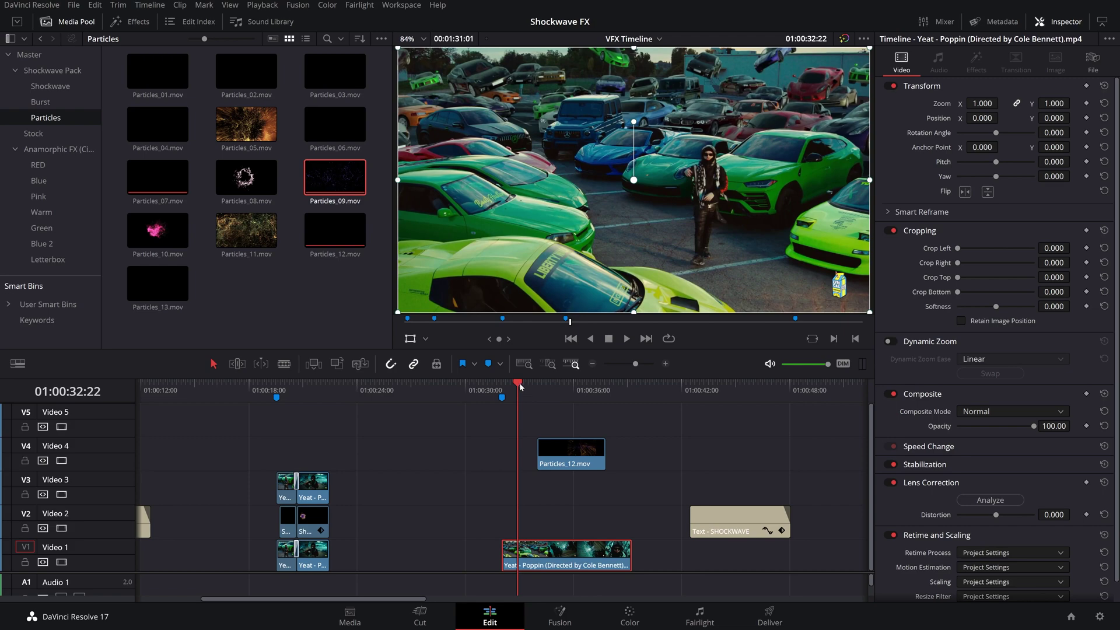
pyautogui.moveTo(521, 386); pyautogui.dragTo(537, 386)
pyautogui.click(572, 457)
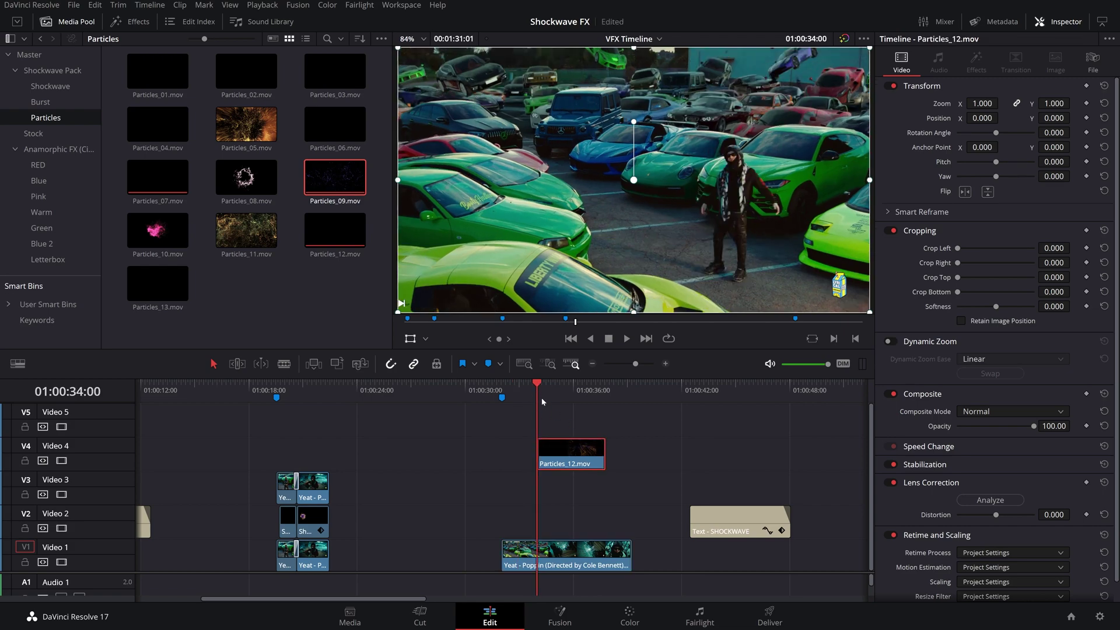
pyautogui.press('space')
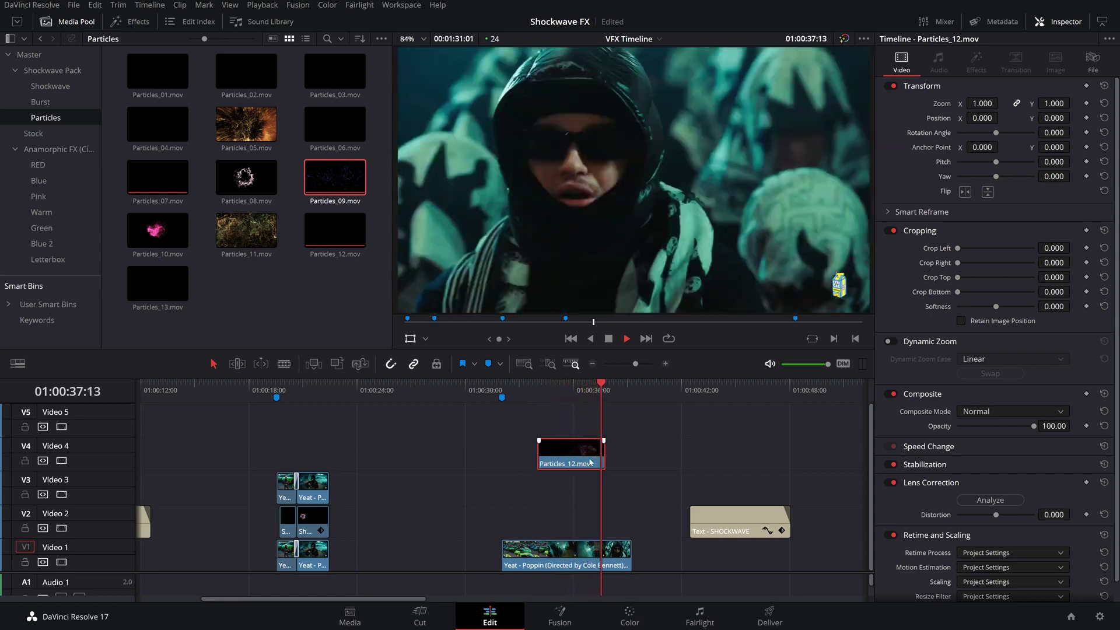
pyautogui.moveTo(610, 434); pyautogui.dragTo(551, 427)
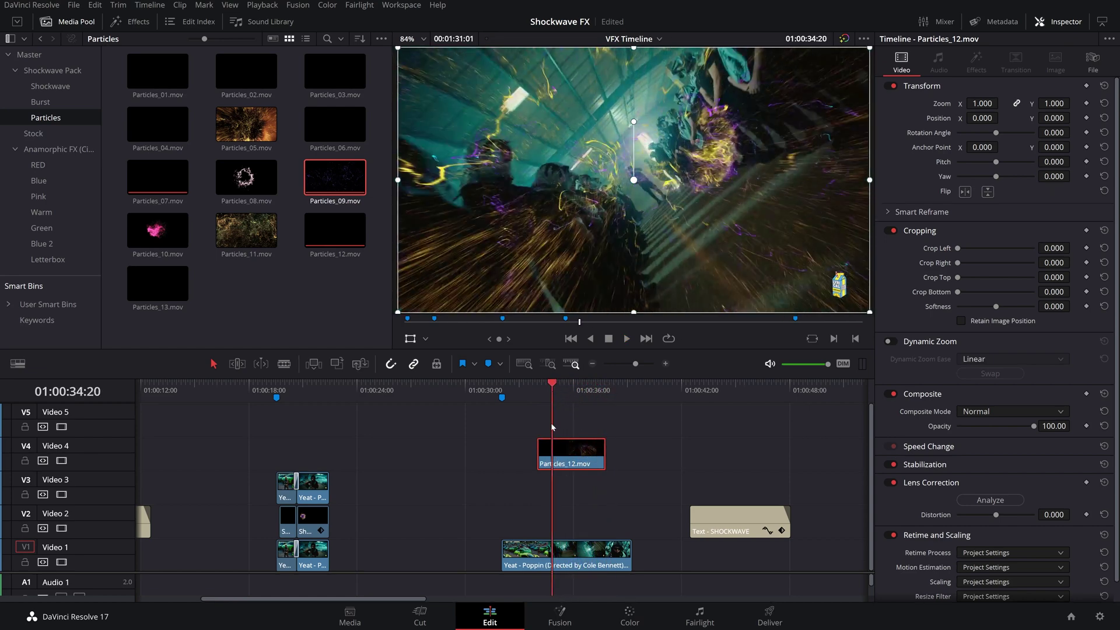
# Place 4K_2.35.png from the Letterbox bin on Video 2 and play from 01:00:34:07 to check the bars
pyautogui.press('q')
pyautogui.click(48, 259)
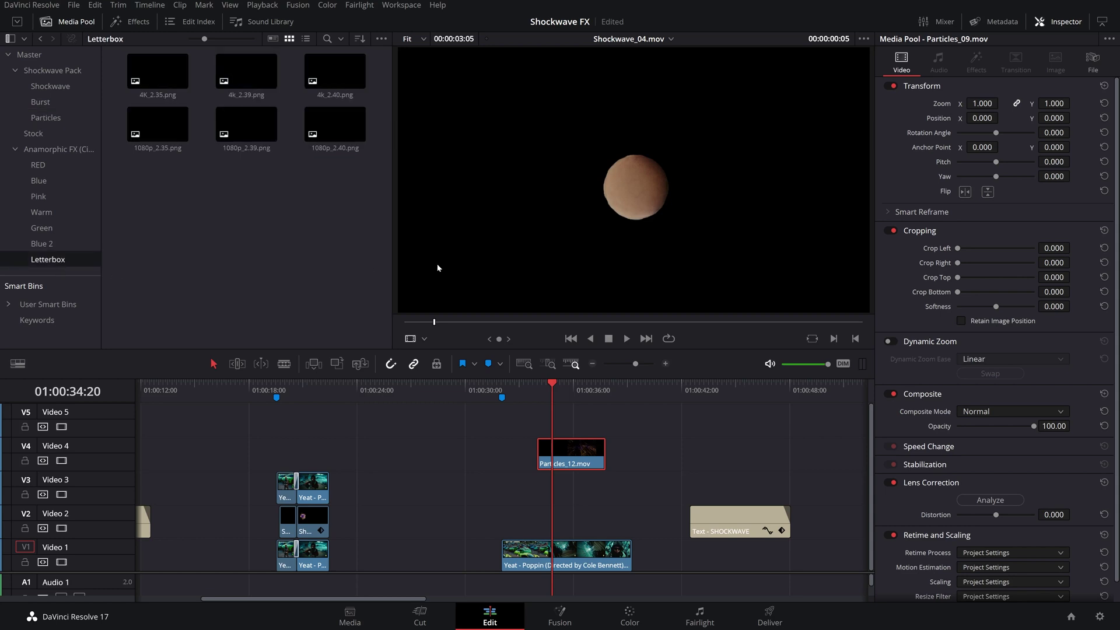
pyautogui.click(140, 70)
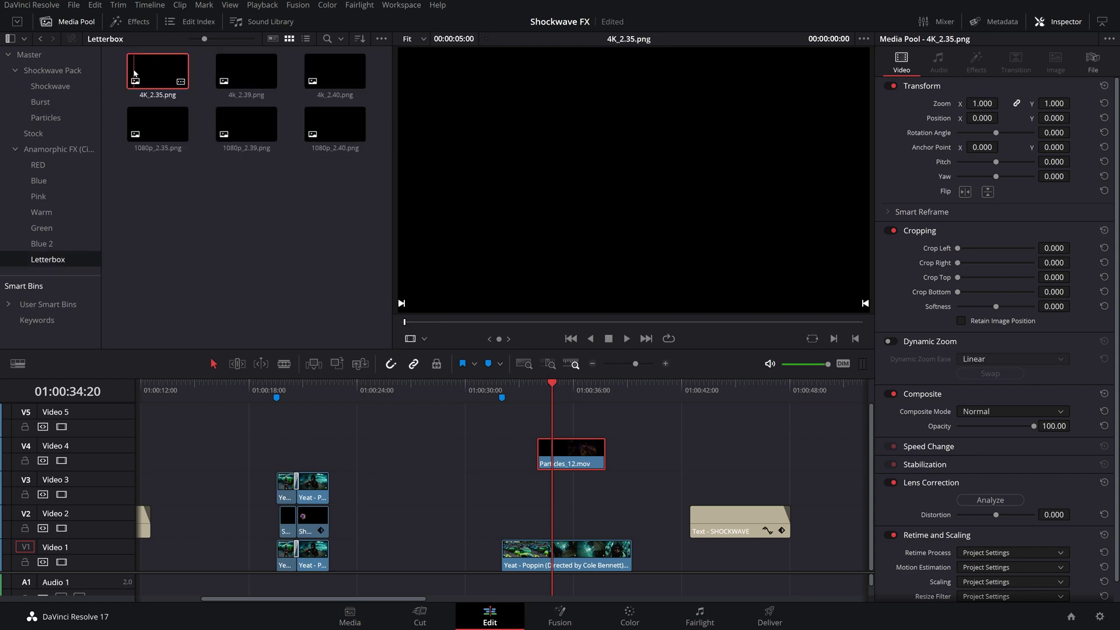
pyautogui.moveTo(134, 72); pyautogui.dragTo(549, 530)
pyautogui.click(585, 522)
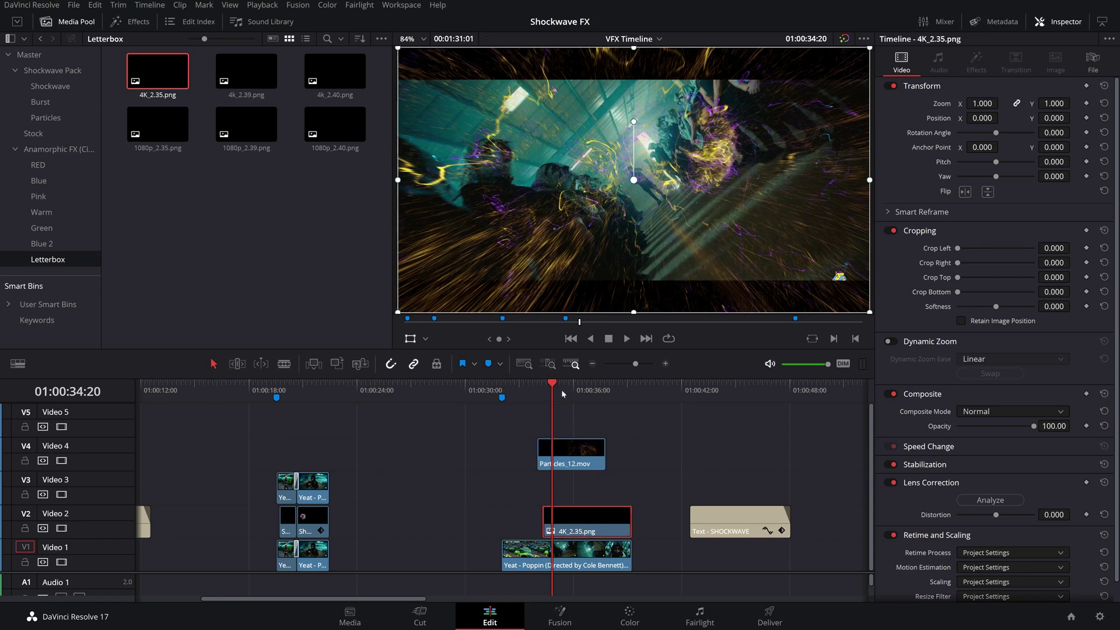
pyautogui.moveTo(551, 387); pyautogui.dragTo(546, 385)
pyautogui.press('space')
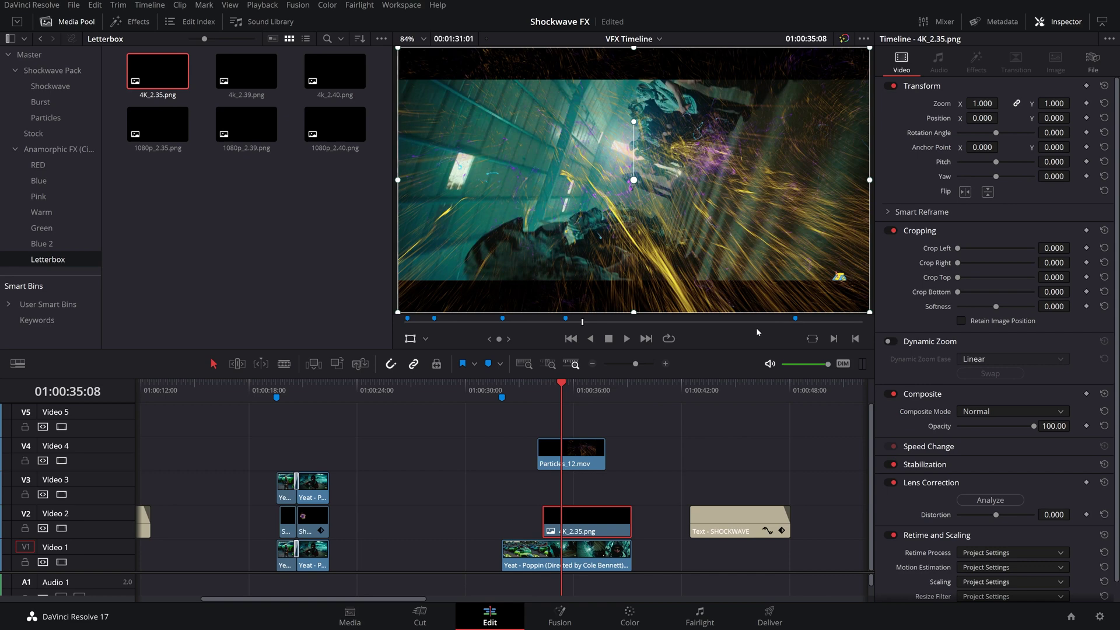
pyautogui.press('Left')
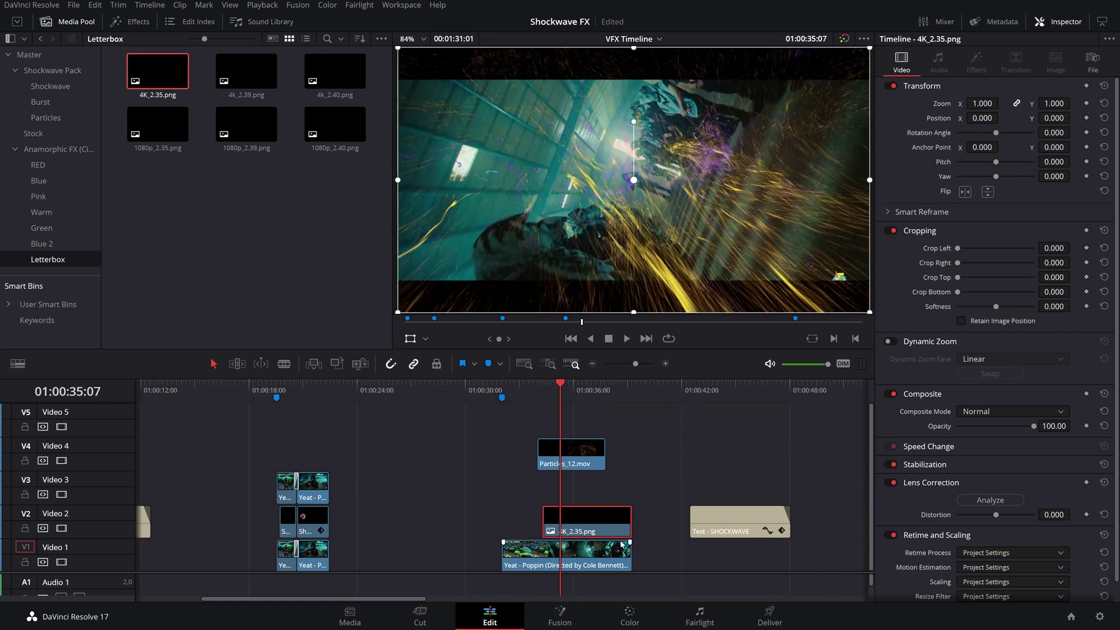
# Copy the Yeat clip onto Video 3 and combine it with Particles_12 into a Fusion clip
pyautogui.moveTo(582, 564); pyautogui.dragTo(582, 491)
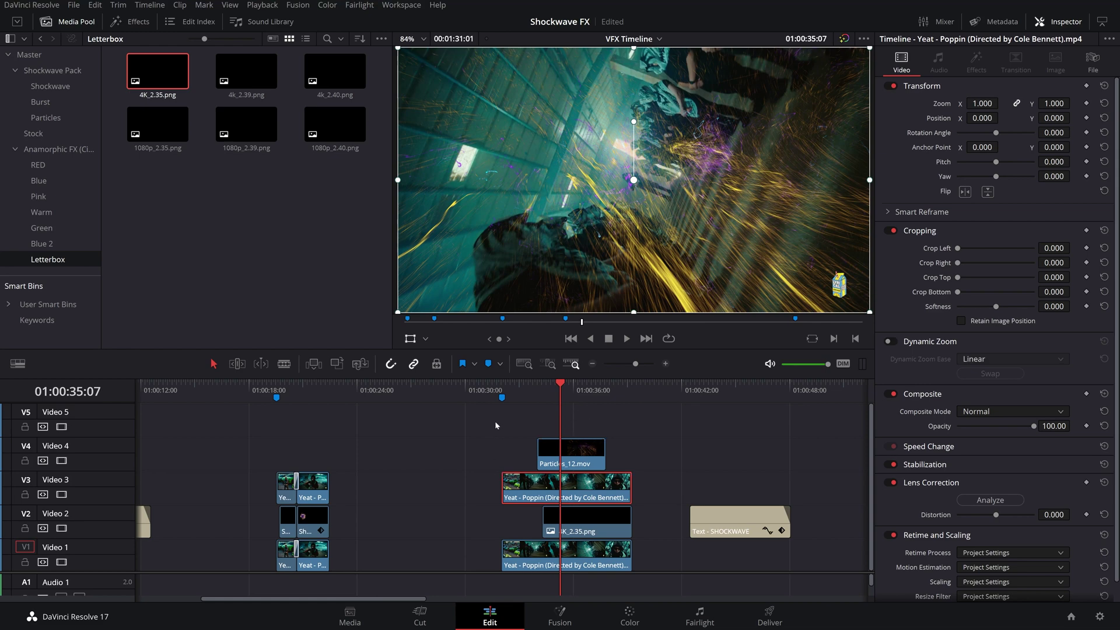
pyautogui.moveTo(496, 425); pyautogui.dragTo(644, 496)
pyautogui.rightClick(570, 449)
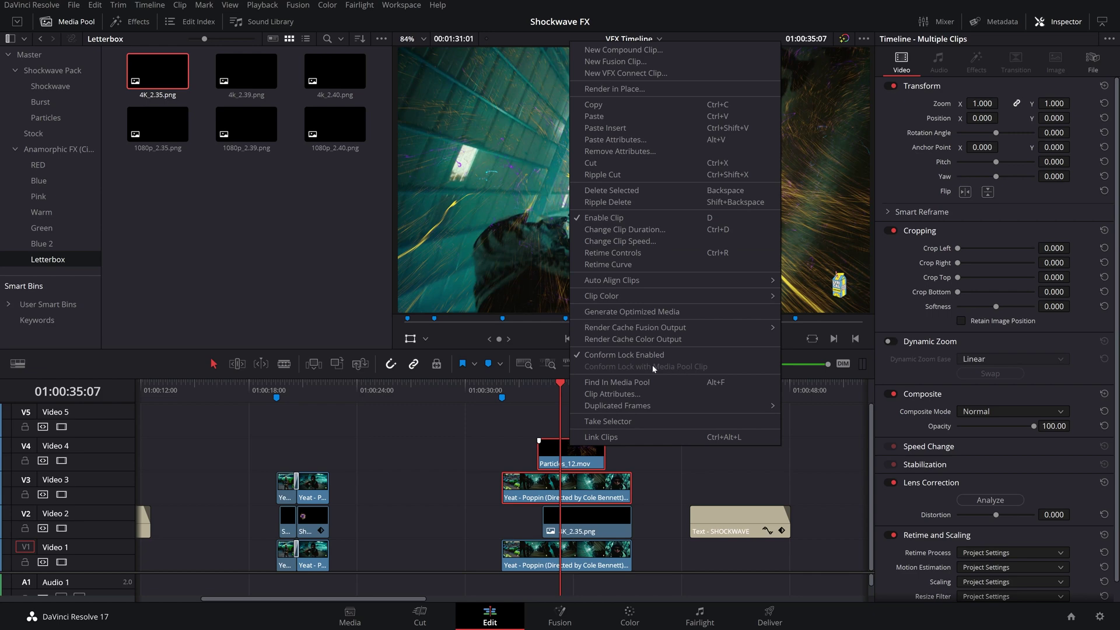
pyautogui.click(667, 64)
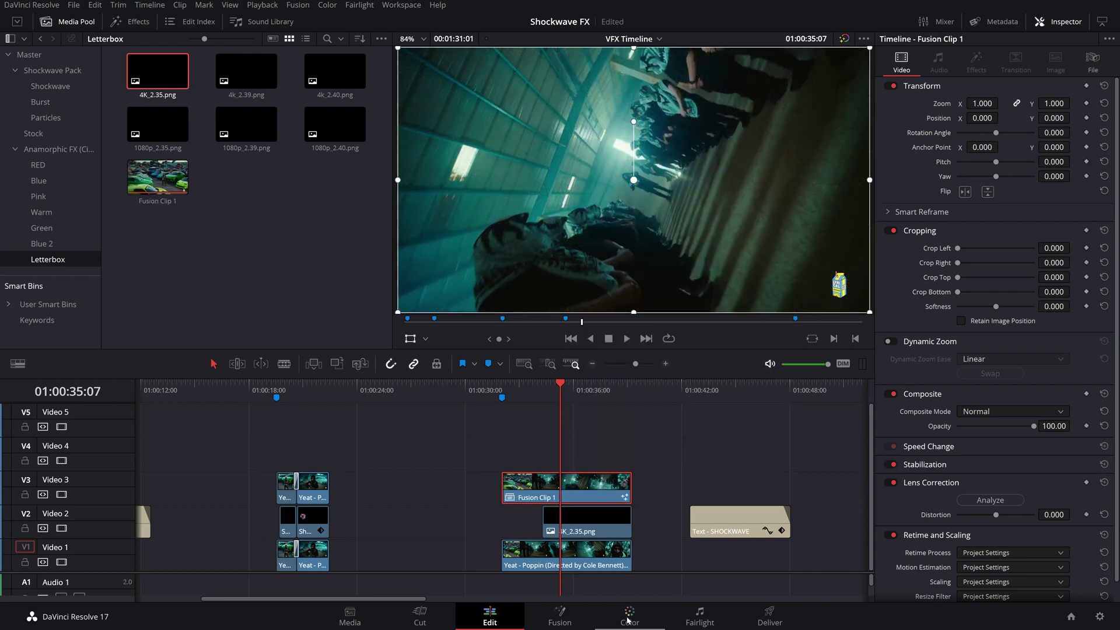
# On the Fusion page, rename MediaIn1 to 'Clip' and MediaIn2 to 'Particals'
pyautogui.click(560, 615)
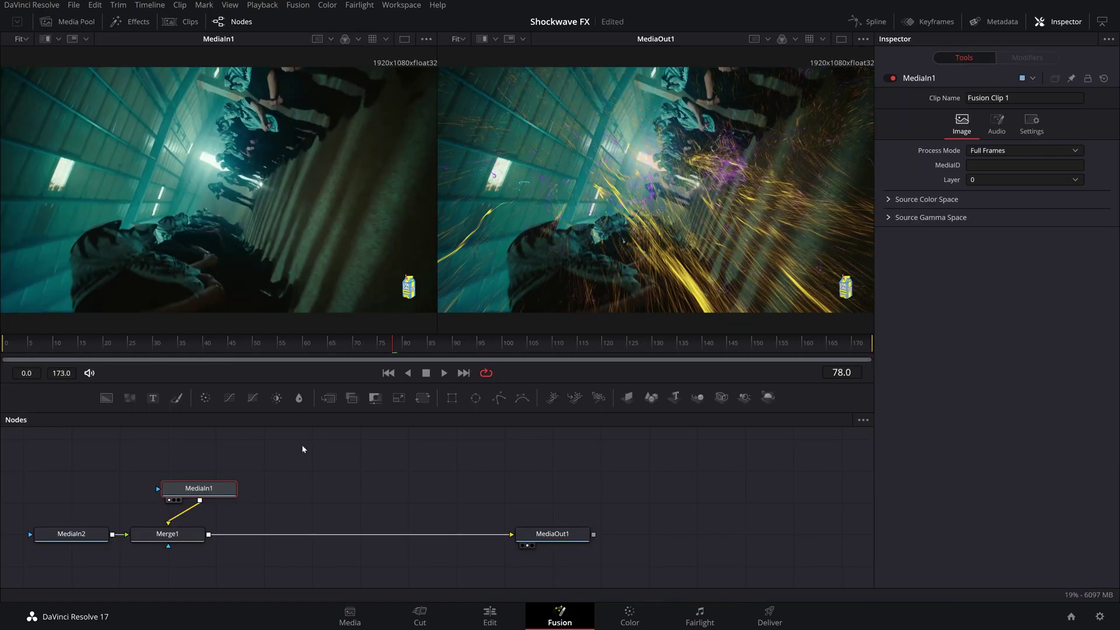
pyautogui.moveTo(197, 490); pyautogui.dragTo(182, 469)
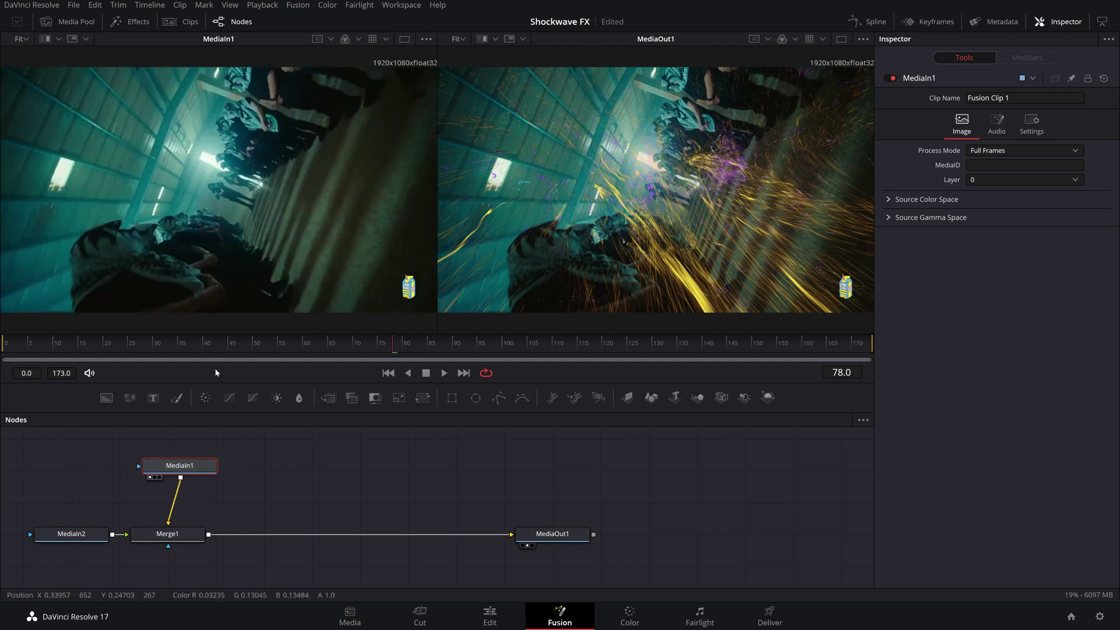
pyautogui.moveTo(198, 477); pyautogui.dragTo(191, 478)
pyautogui.press('F2')
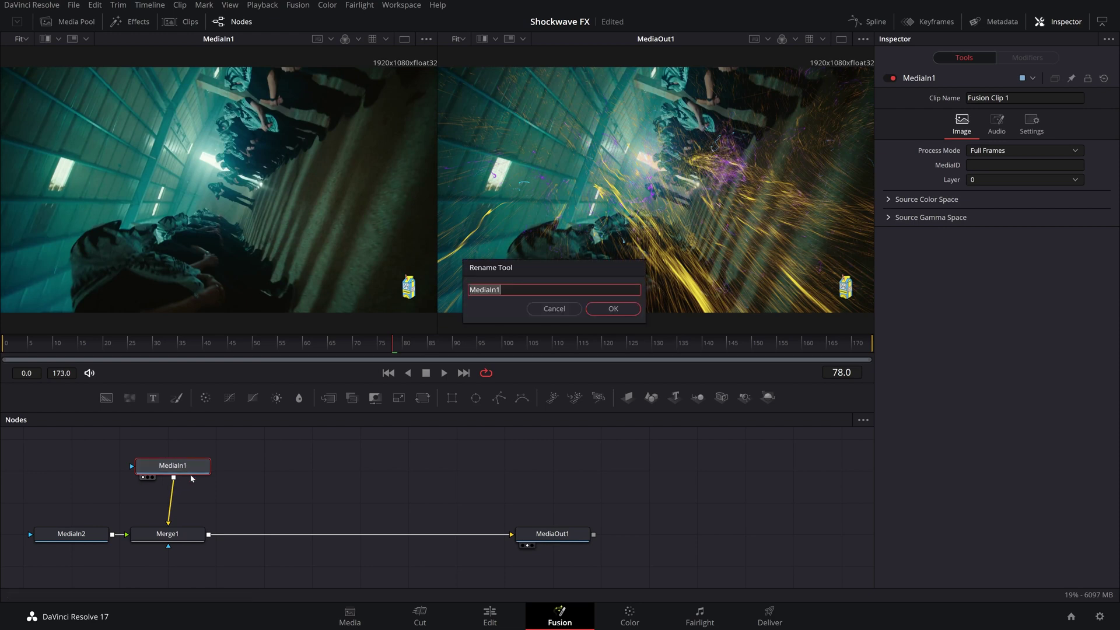
pyautogui.write('Clip')
pyautogui.press('Return')
pyautogui.moveTo(74, 541)
pyautogui.mouseDown()
pyautogui.moveTo(73, 520)
pyautogui.moveTo(73, 533)
pyautogui.mouseUp()
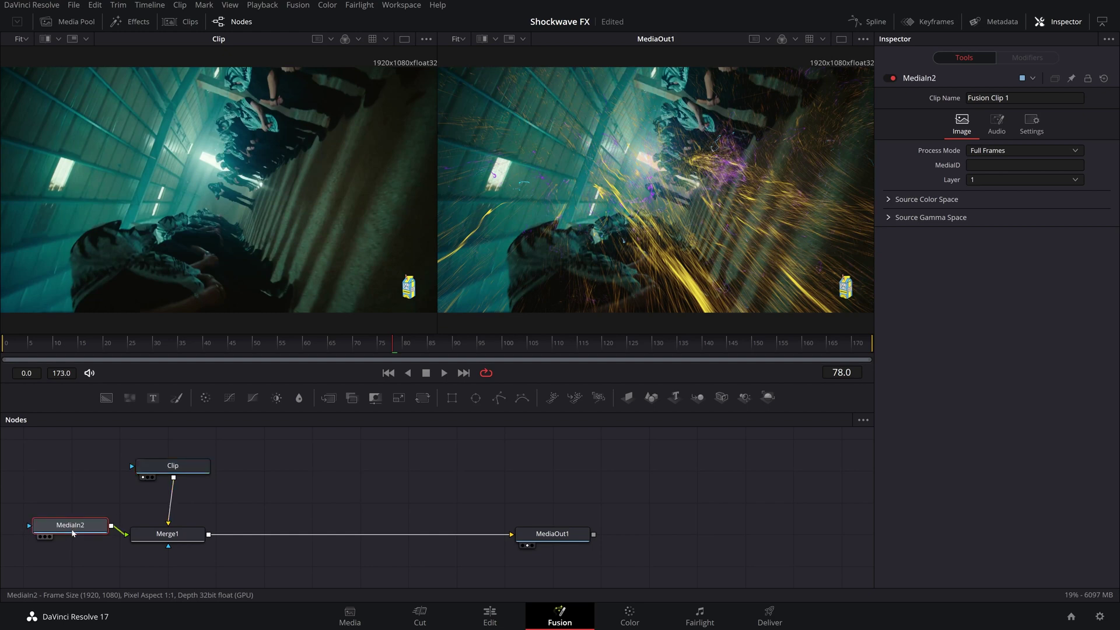
pyautogui.press('F2')
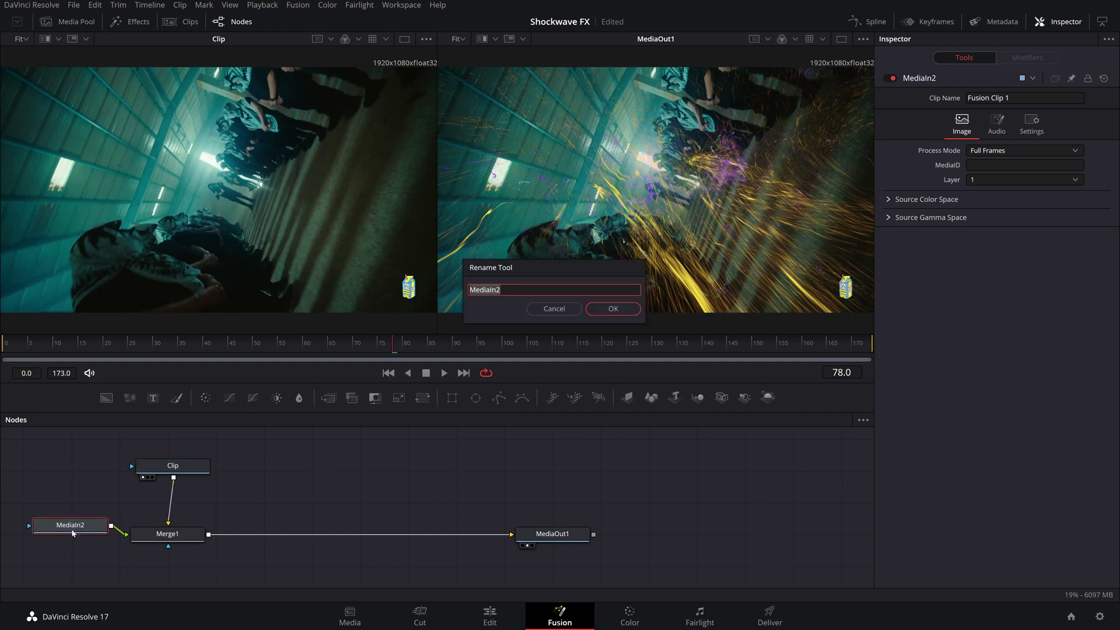
pyautogui.write('Particals')
pyautogui.press('Return')
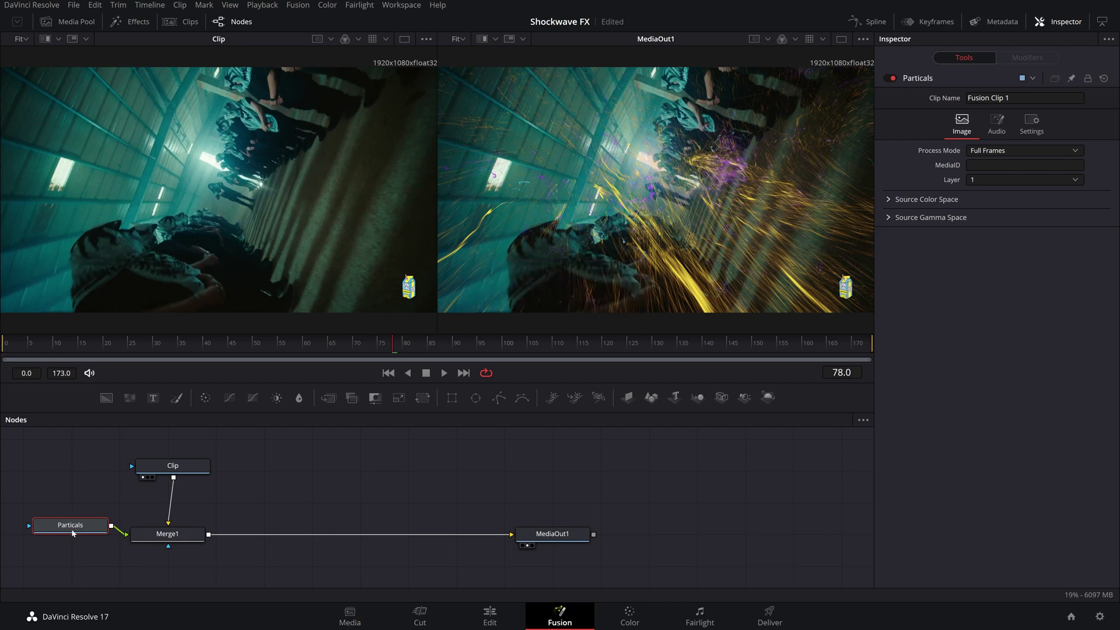
# Delete the Merge1 node and rearrange Particals and Clip in the node graph
pyautogui.moveTo(178, 534); pyautogui.dragTo(337, 533)
pyautogui.press('Delete')
pyautogui.moveTo(76, 525); pyautogui.dragTo(411, 461)
pyautogui.moveTo(175, 471); pyautogui.dragTo(216, 552)
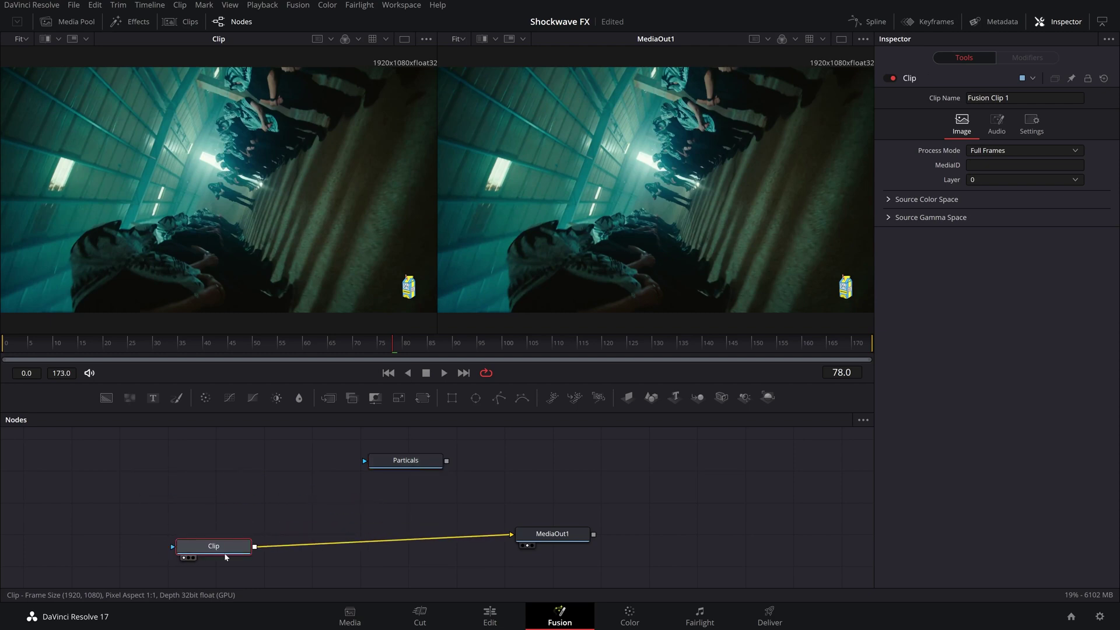
# Add a Displace node between Clip and MediaOut1, wire Particals into it, and view Particals in viewer 1
pyautogui.hotkey('shift', 'space')
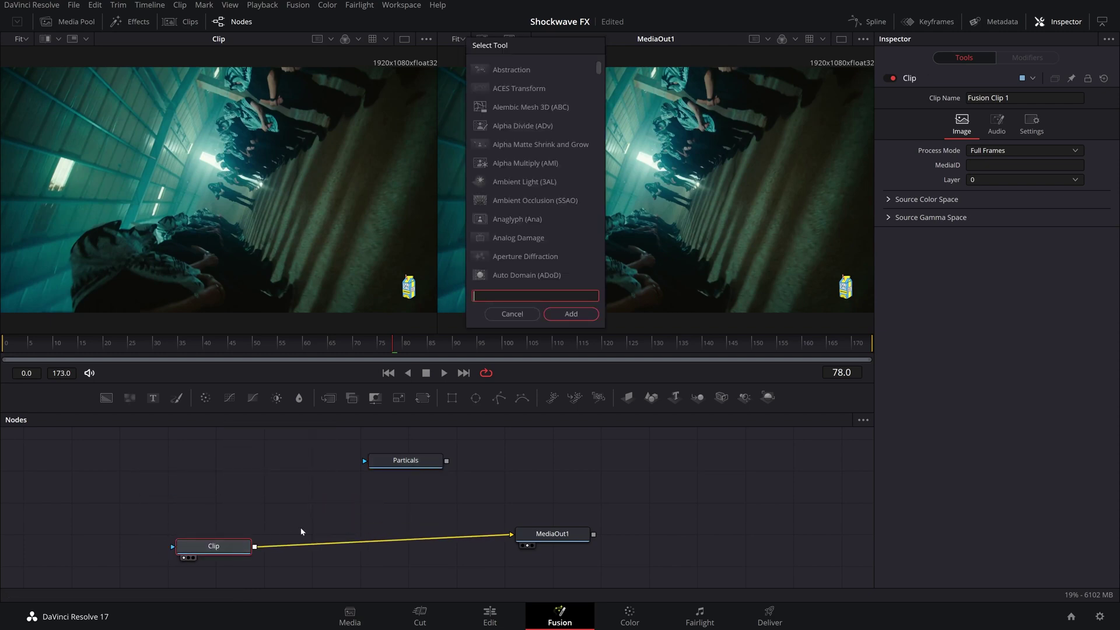
pyautogui.write('displa')
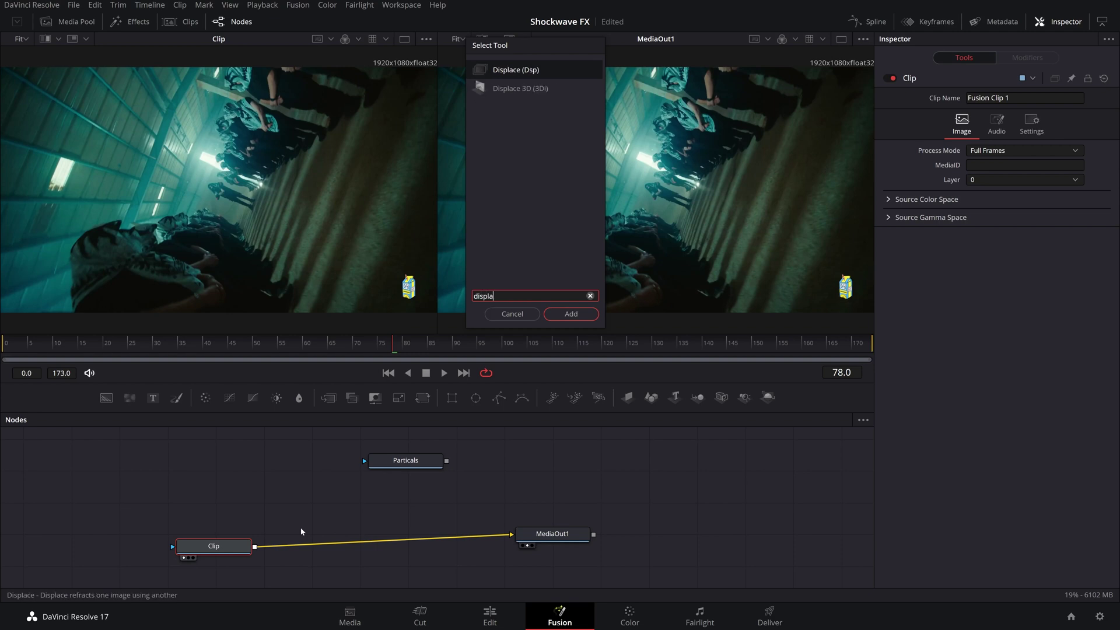
pyautogui.press('Return')
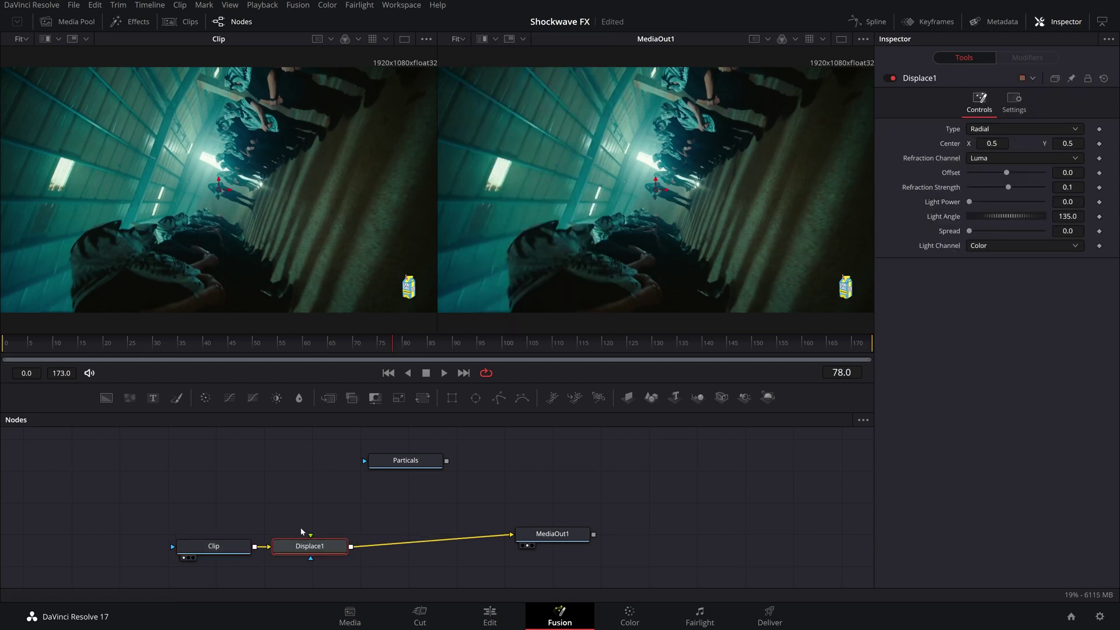
pyautogui.moveTo(306, 546); pyautogui.dragTo(397, 548)
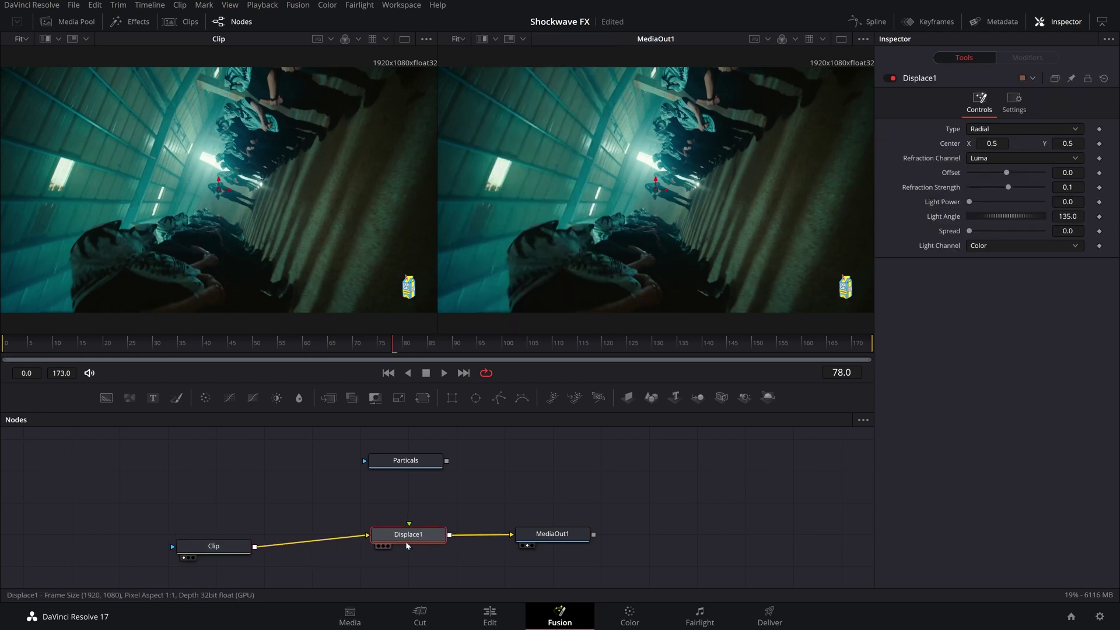
pyautogui.moveTo(409, 461); pyautogui.dragTo(417, 536)
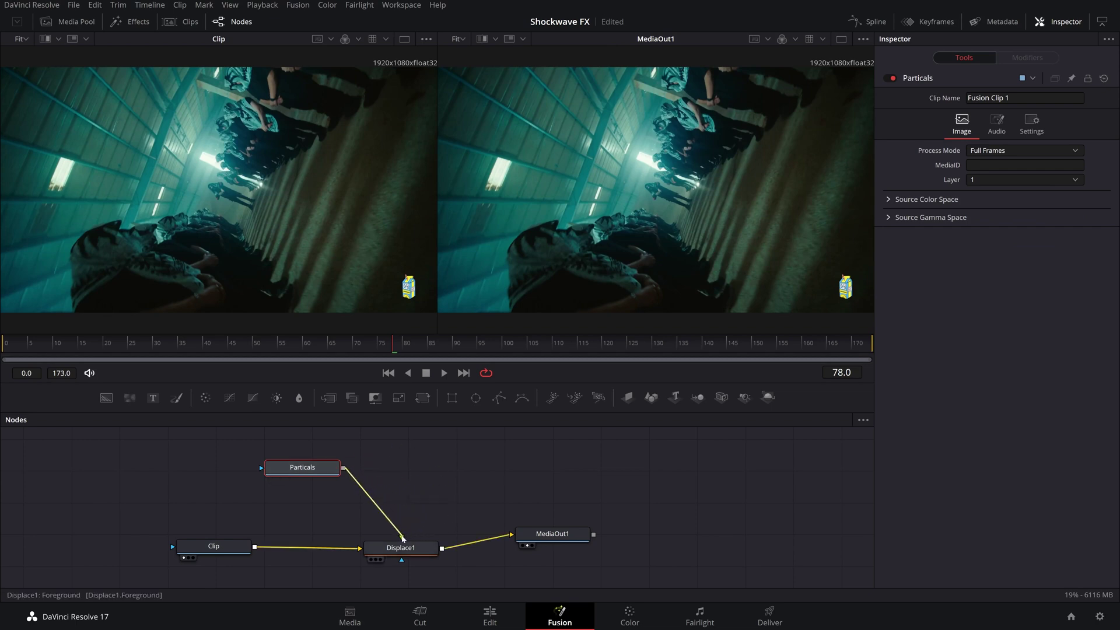
pyautogui.moveTo(332, 467); pyautogui.dragTo(323, 466)
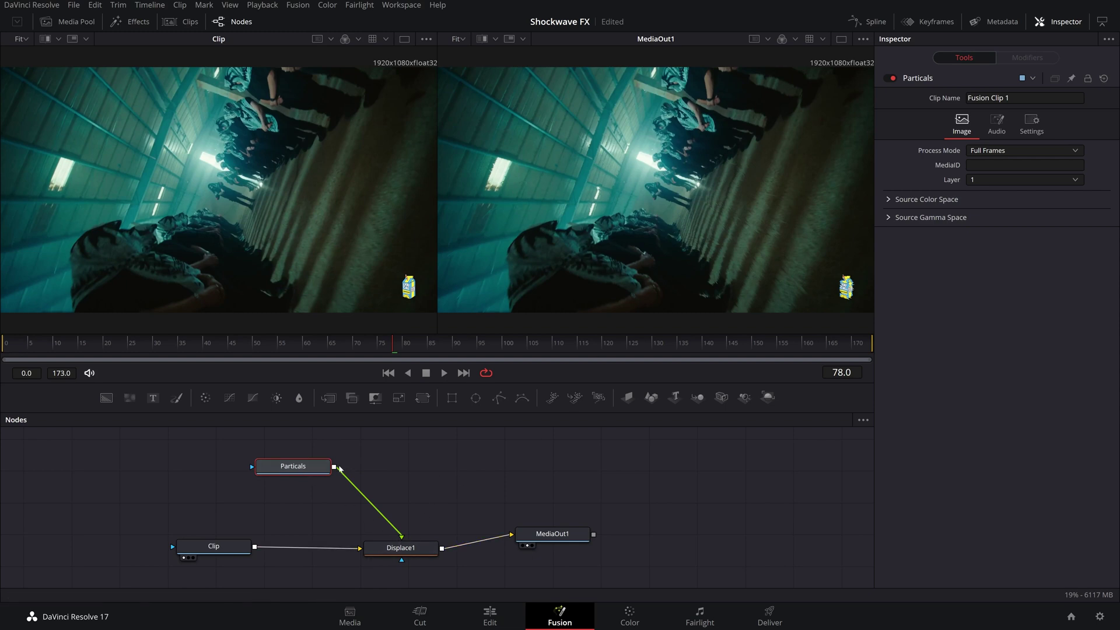
pyautogui.moveTo(300, 469); pyautogui.dragTo(306, 471)
pyautogui.press('1')
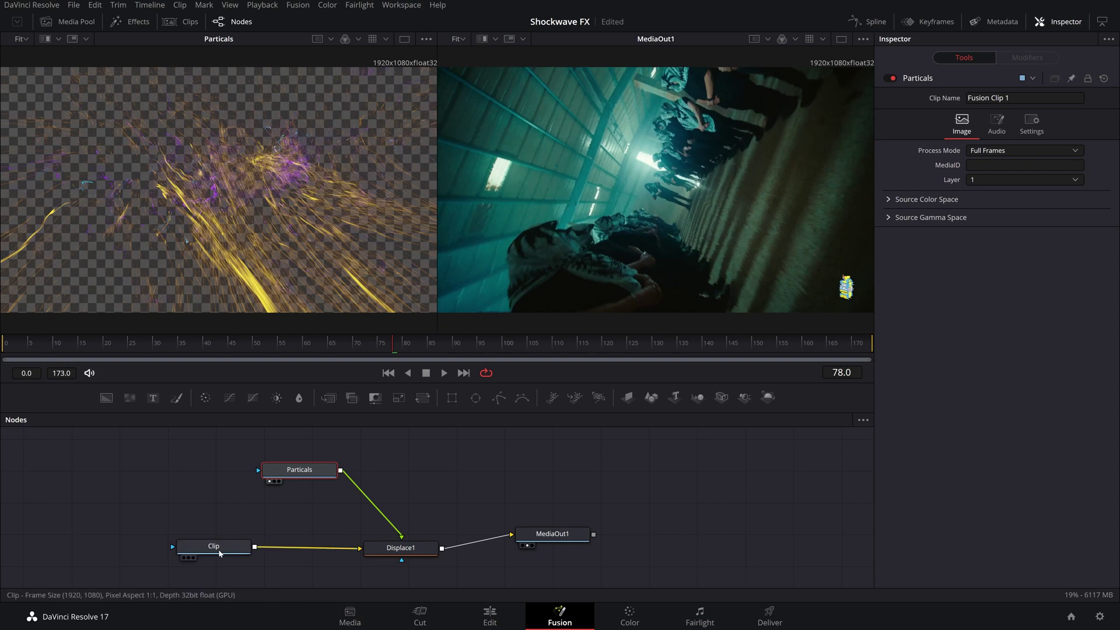
# Raise Displace1's Refraction Strength to 0.35 and show the Media Pool
pyautogui.moveTo(220, 553); pyautogui.dragTo(263, 552)
pyautogui.click(400, 548)
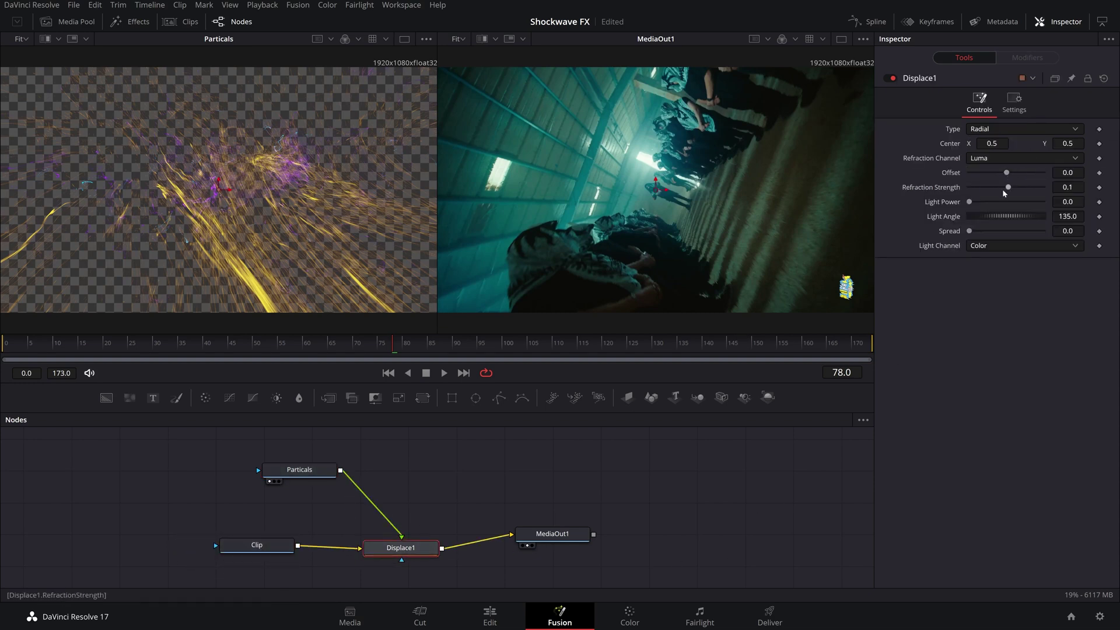
pyautogui.moveTo(1007, 189)
pyautogui.mouseDown()
pyautogui.moveTo(1026, 193)
pyautogui.moveTo(1016, 193)
pyautogui.mouseUp()
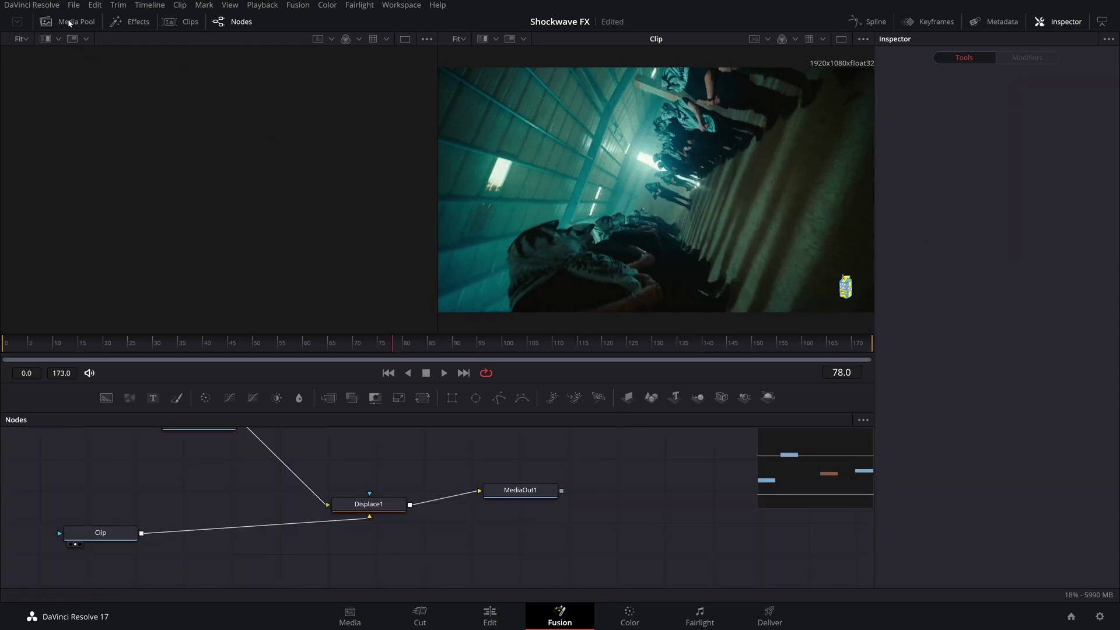
pyautogui.click(68, 22)
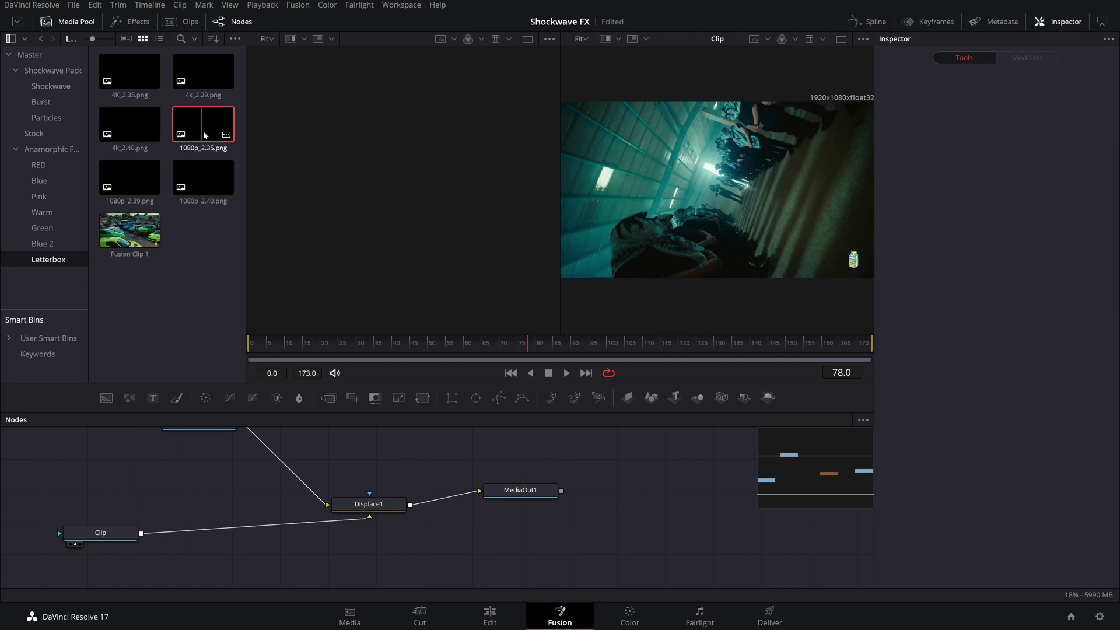
# Merge 1080p_2.35.png over Clip ahead of Displace1 and preview the result around frame 103
pyautogui.moveTo(207, 128); pyautogui.dragTo(145, 533)
pyautogui.click(181, 461)
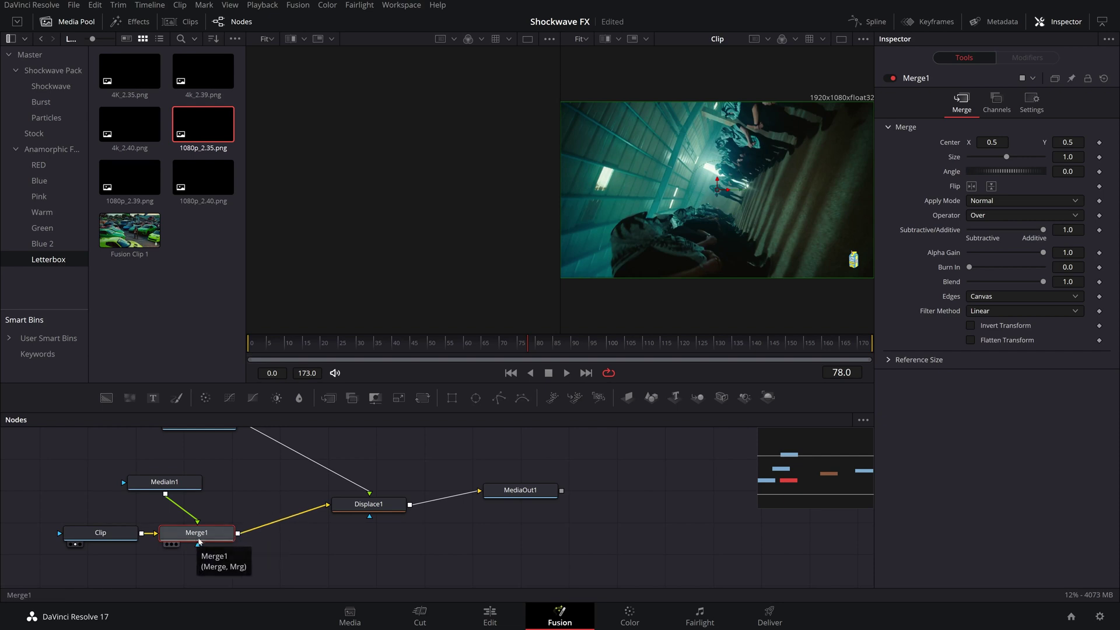
pyautogui.press('1')
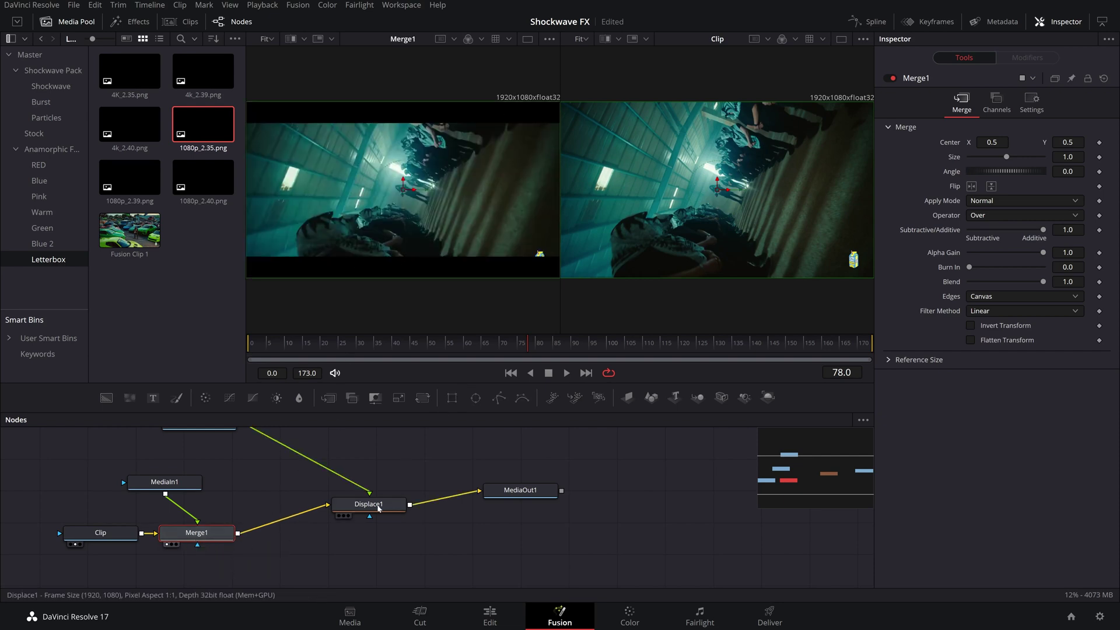
pyautogui.moveTo(379, 508); pyautogui.dragTo(382, 518)
pyautogui.press('2')
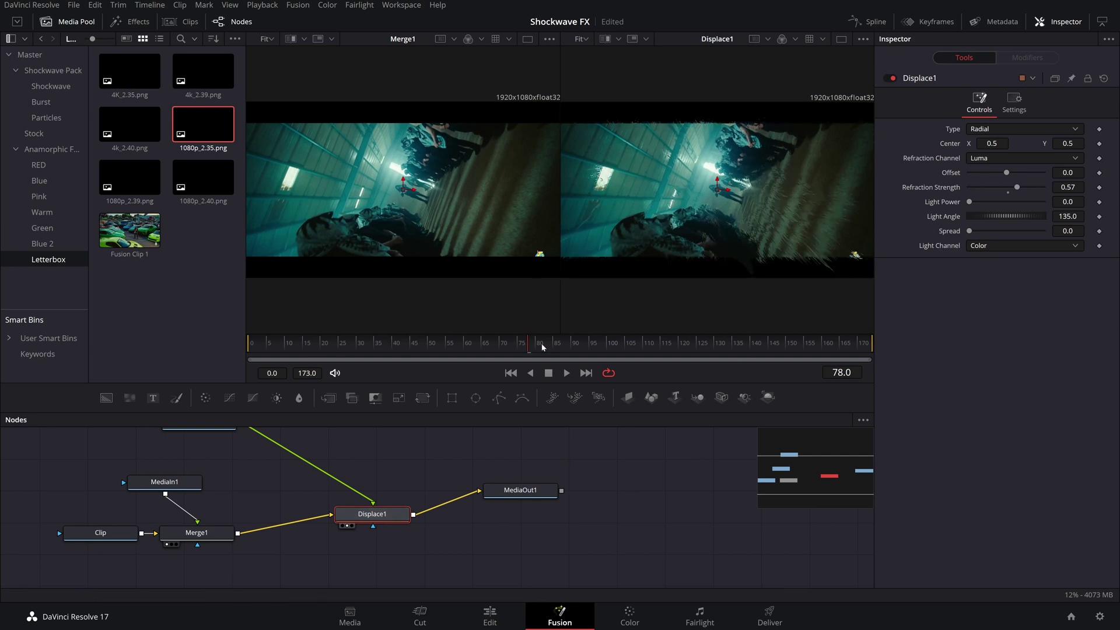
pyautogui.moveTo(541, 346); pyautogui.dragTo(665, 354)
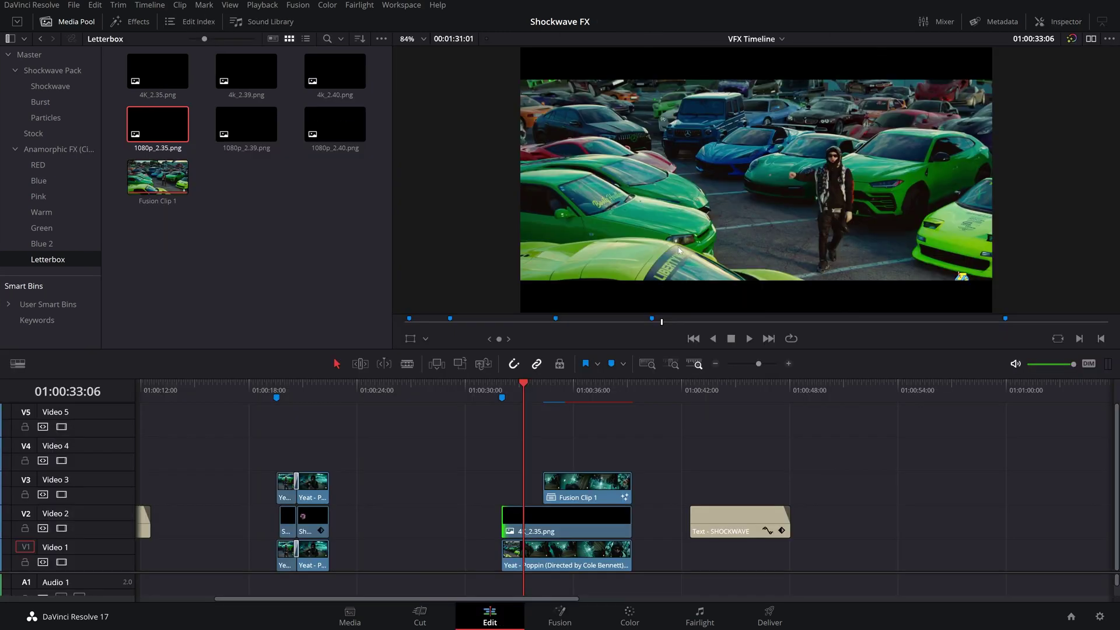
pyautogui.hotkey('ctrl', 'f')
pyautogui.press('space')
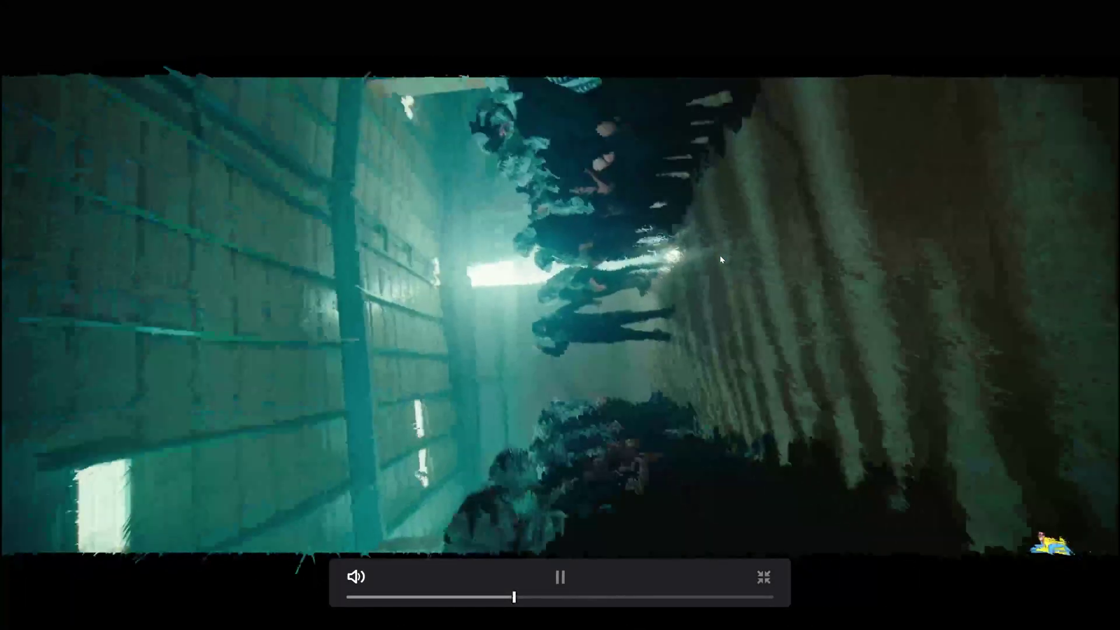
pyautogui.press('space')
pyautogui.hotkey('ctrl', 'f')
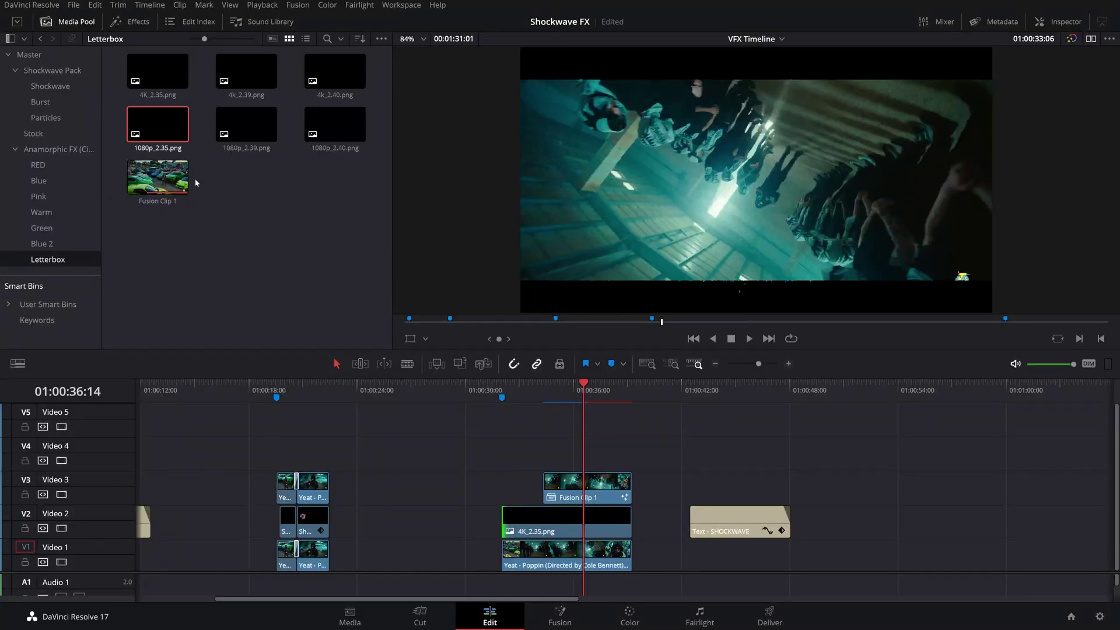
# Place Particles_12.mov on Video 4 above the Fusion clip, starting at about 01:00:34:08
pyautogui.click(234, 231)
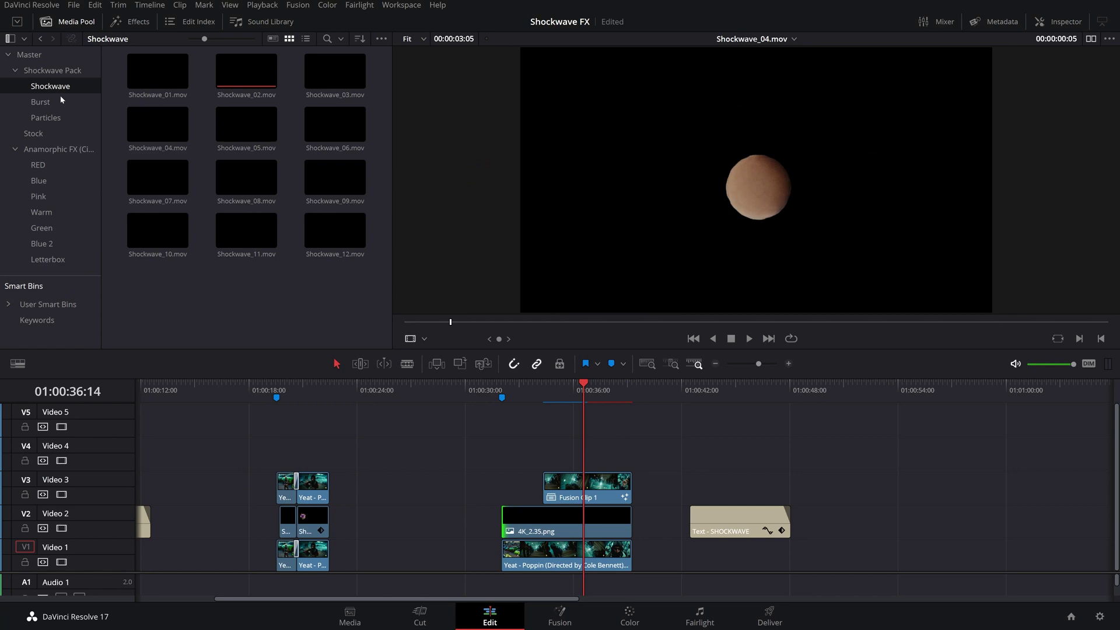
pyautogui.click(248, 72)
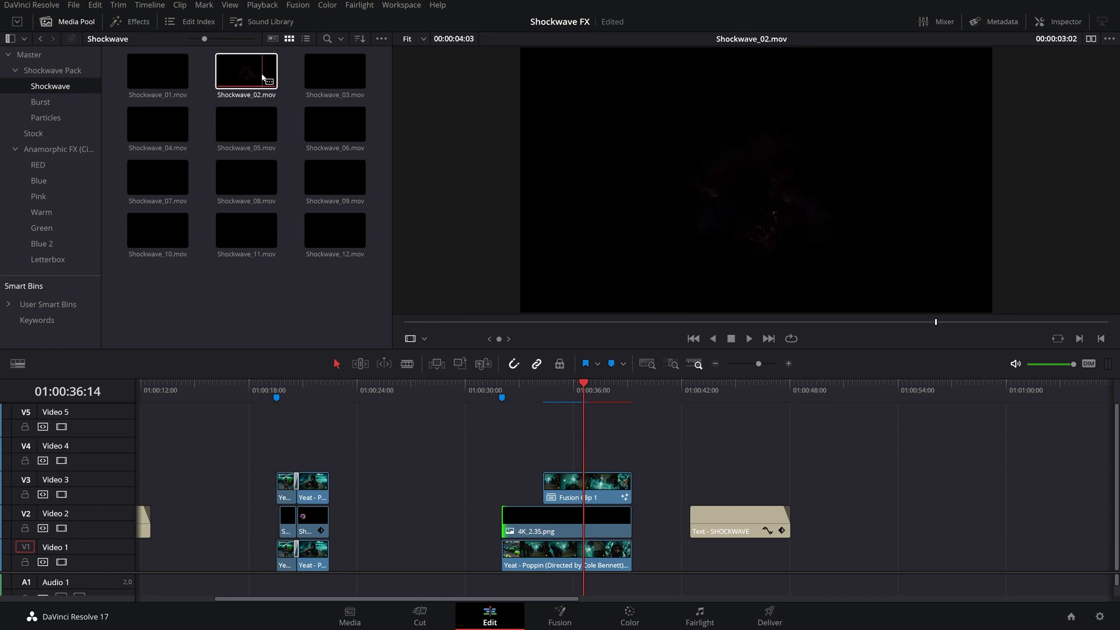
pyautogui.click(47, 119)
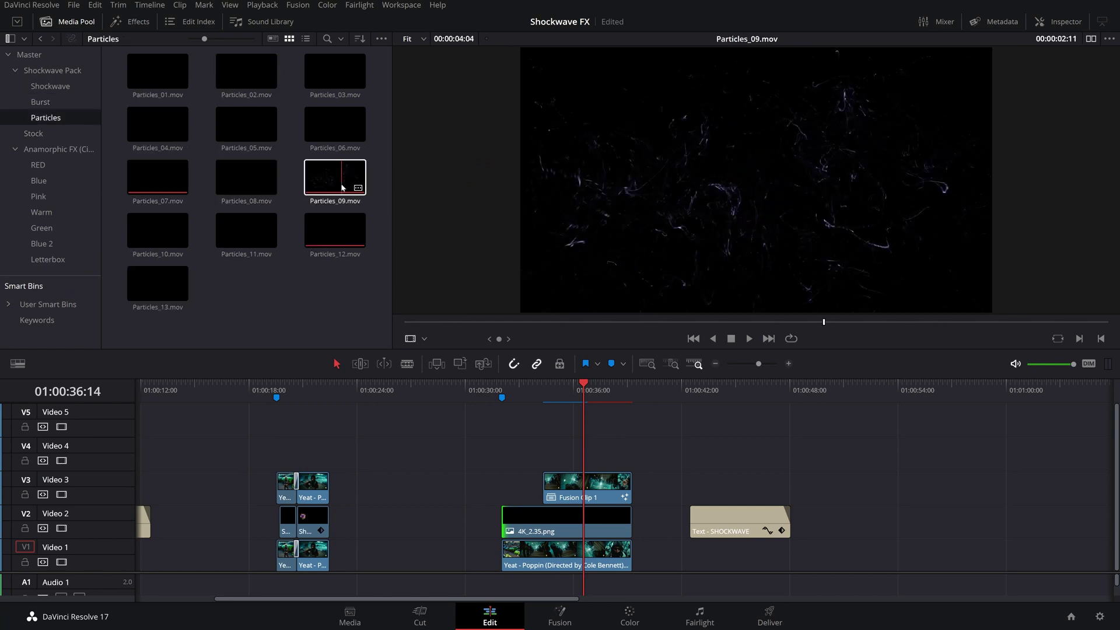
pyautogui.moveTo(335, 230); pyautogui.dragTo(563, 452)
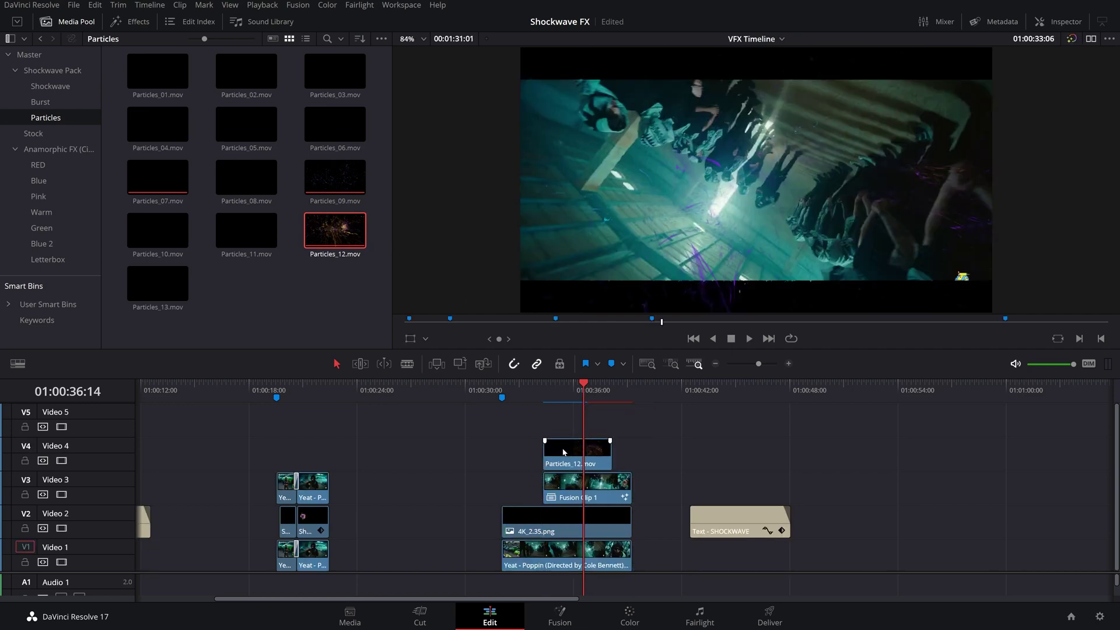
pyautogui.click(544, 386)
pyautogui.hotkey('ctrl', '=')
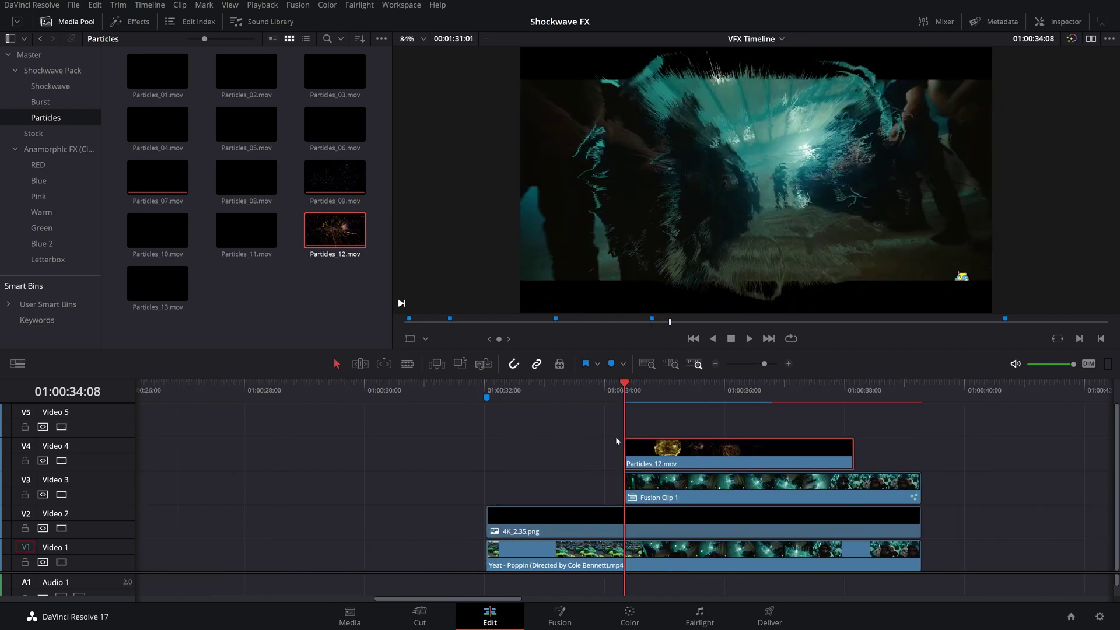
pyautogui.moveTo(665, 451); pyautogui.dragTo(651, 448)
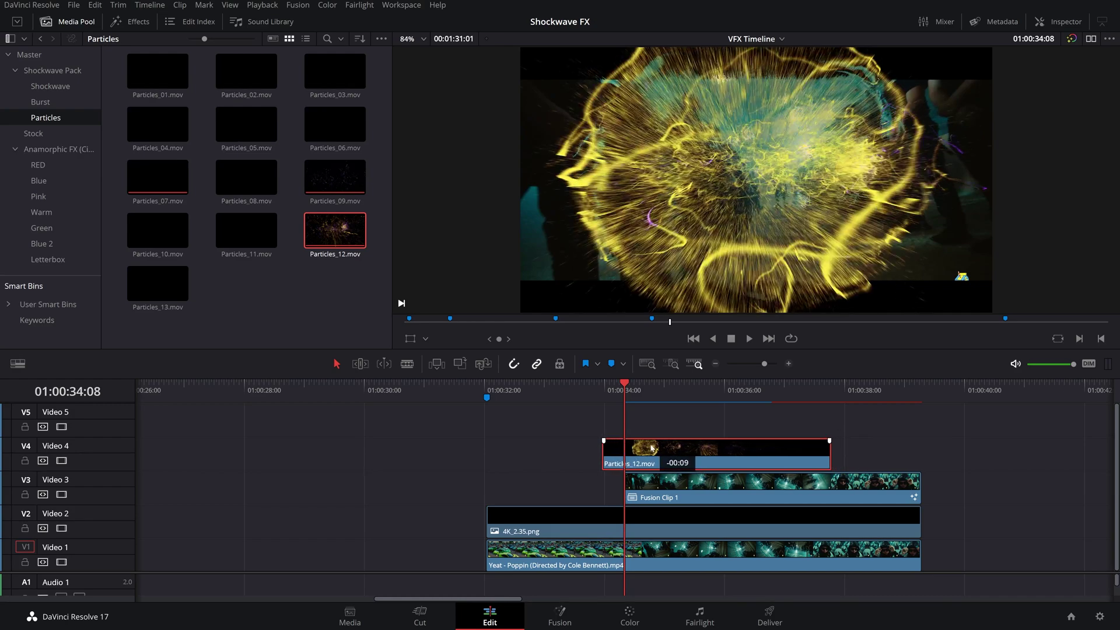
# Play and scrub through the particle burst, then switch the viewer to source clips
pyautogui.press('space')
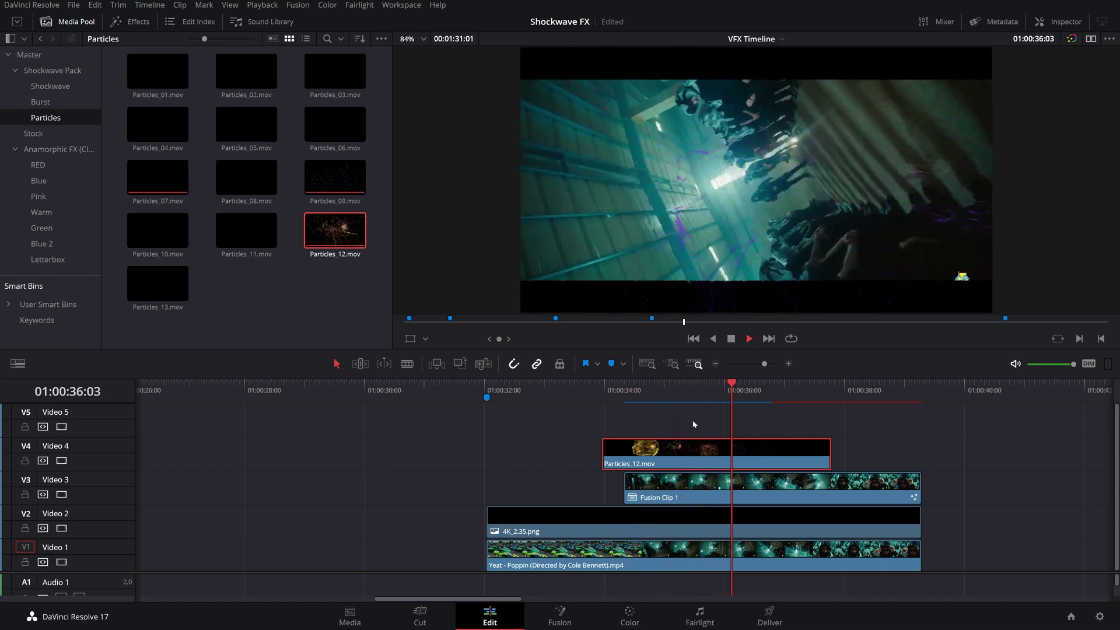
pyautogui.press('space')
pyautogui.moveTo(605, 392); pyautogui.dragTo(812, 412)
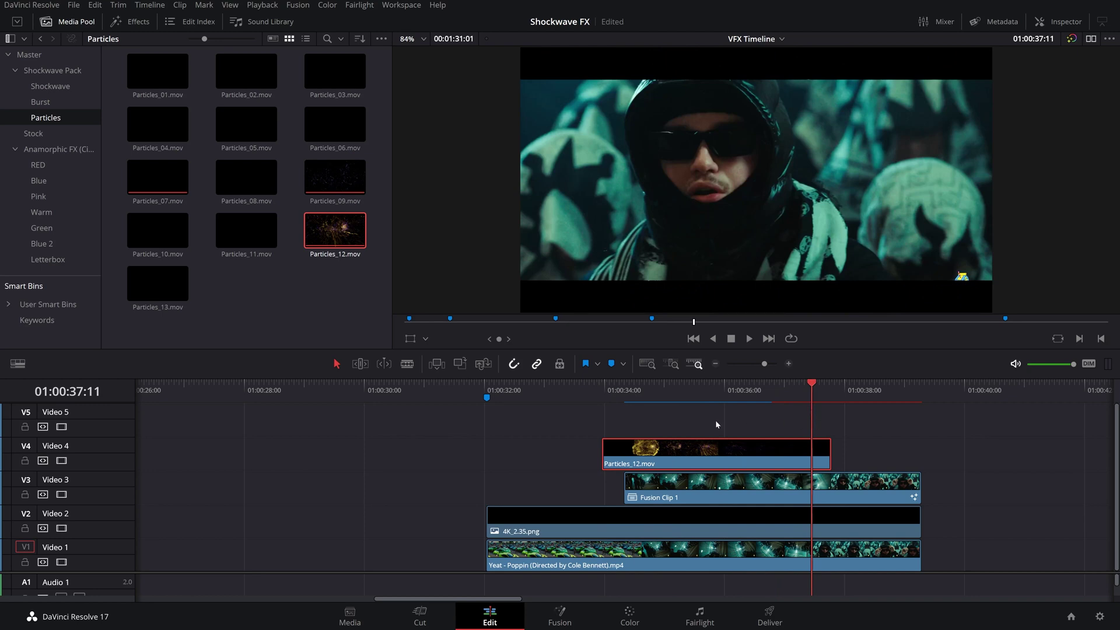
pyautogui.press('q')
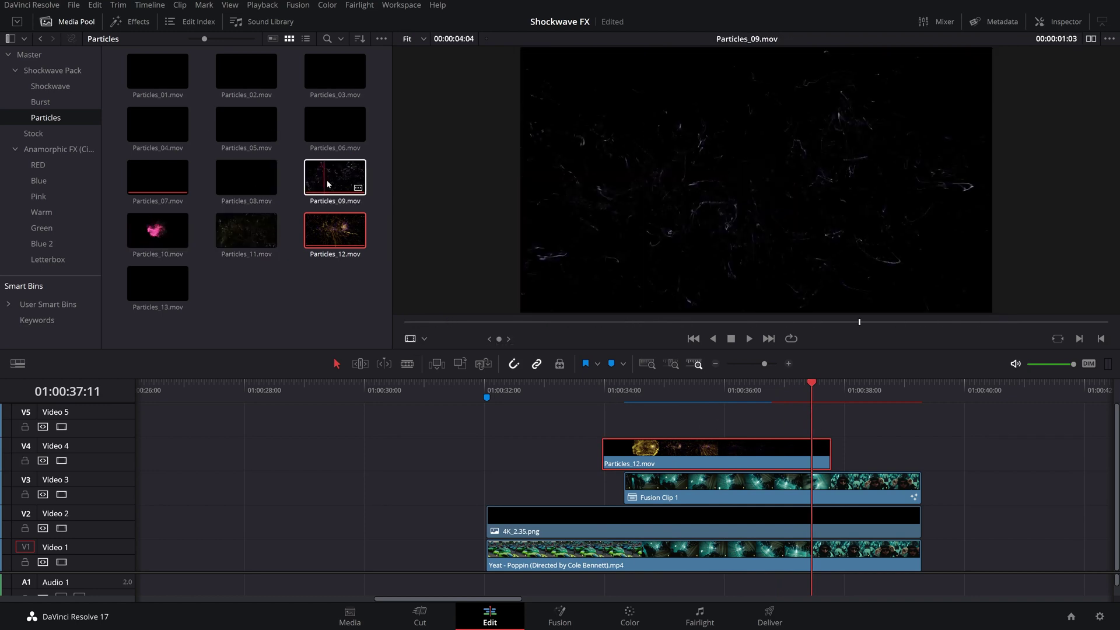
# Put Particles_09.mov on Video 5, trim its start to about 01:00:37:11, and play it back
pyautogui.moveTo(340, 186); pyautogui.dragTo(939, 410)
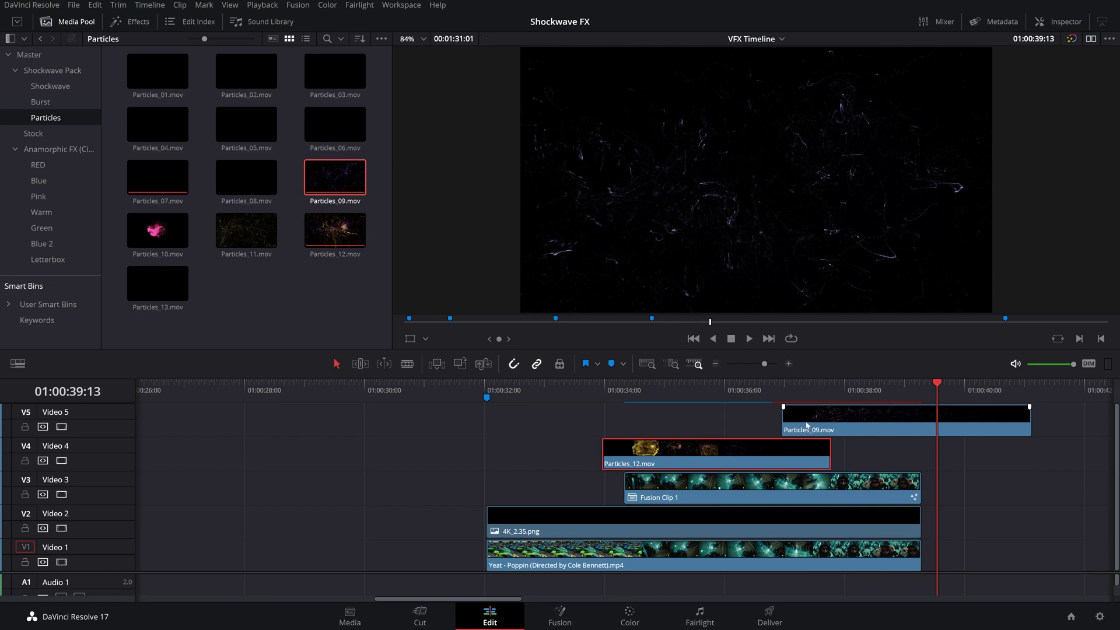
pyautogui.moveTo(784, 416); pyautogui.dragTo(812, 400)
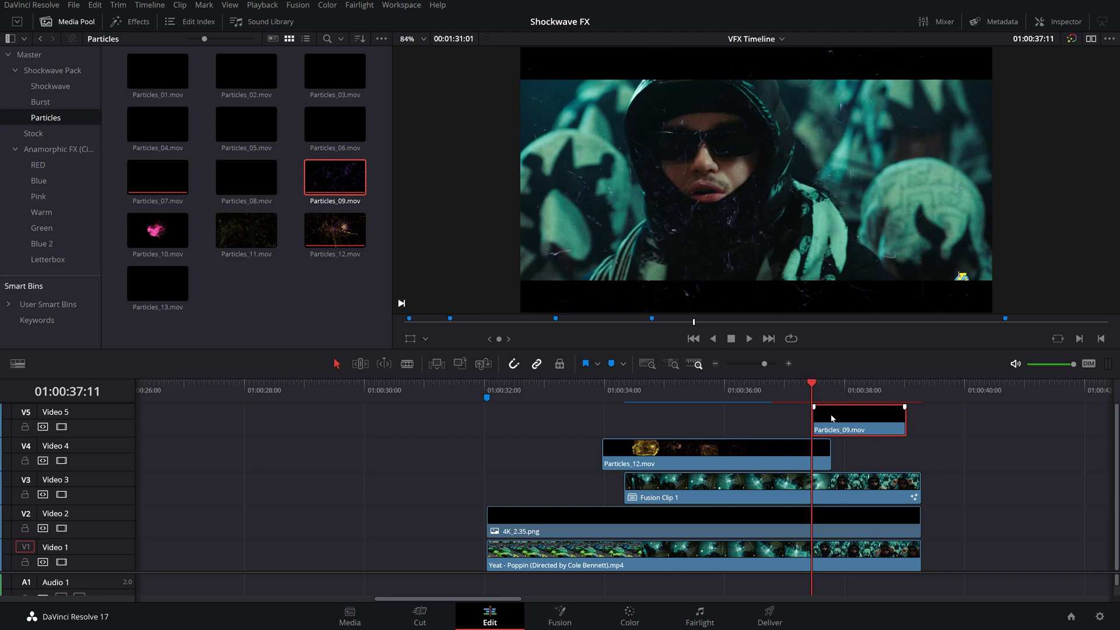
pyautogui.press('space')
pyautogui.click(790, 387)
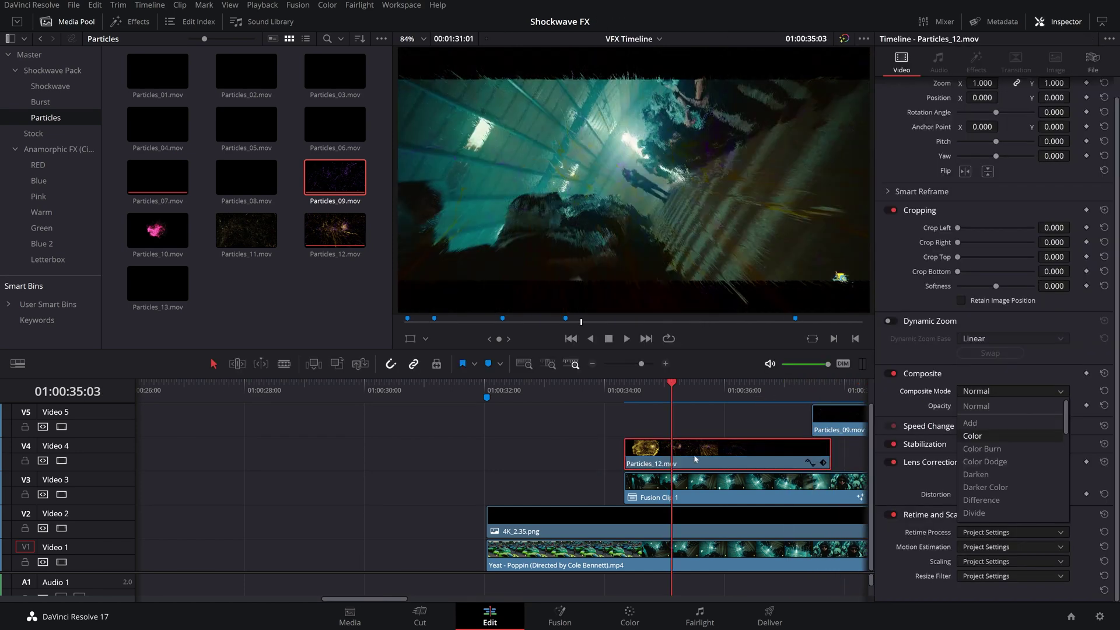
# Set Particles_12.mov's Composite Mode to Add and preview the blended particles
pyautogui.click(1012, 391)
pyautogui.click(1012, 391)
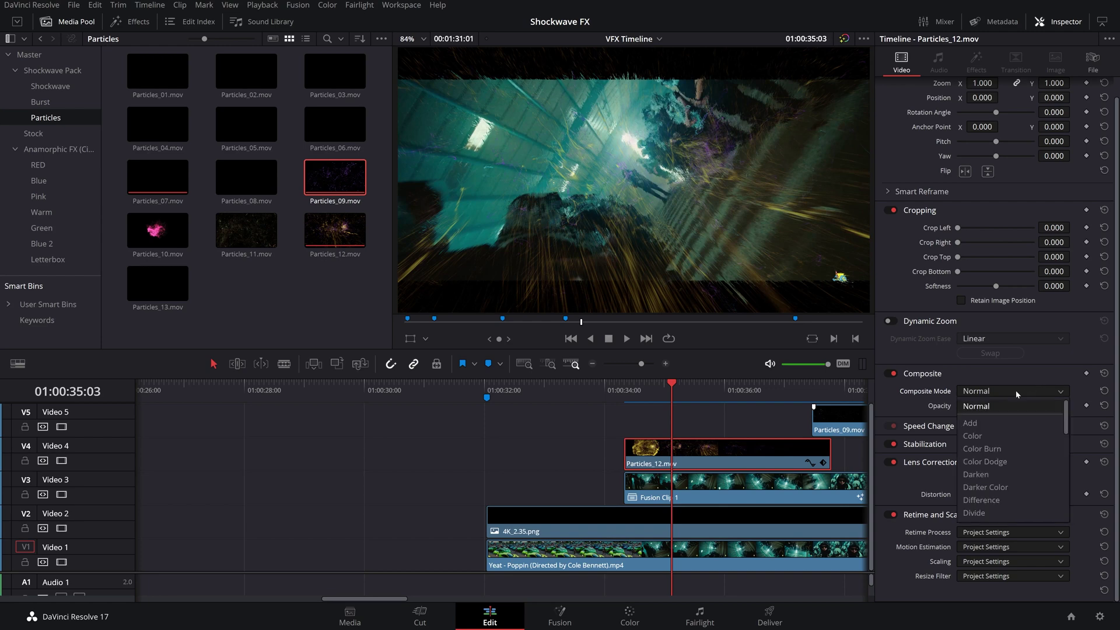
pyautogui.click(985, 421)
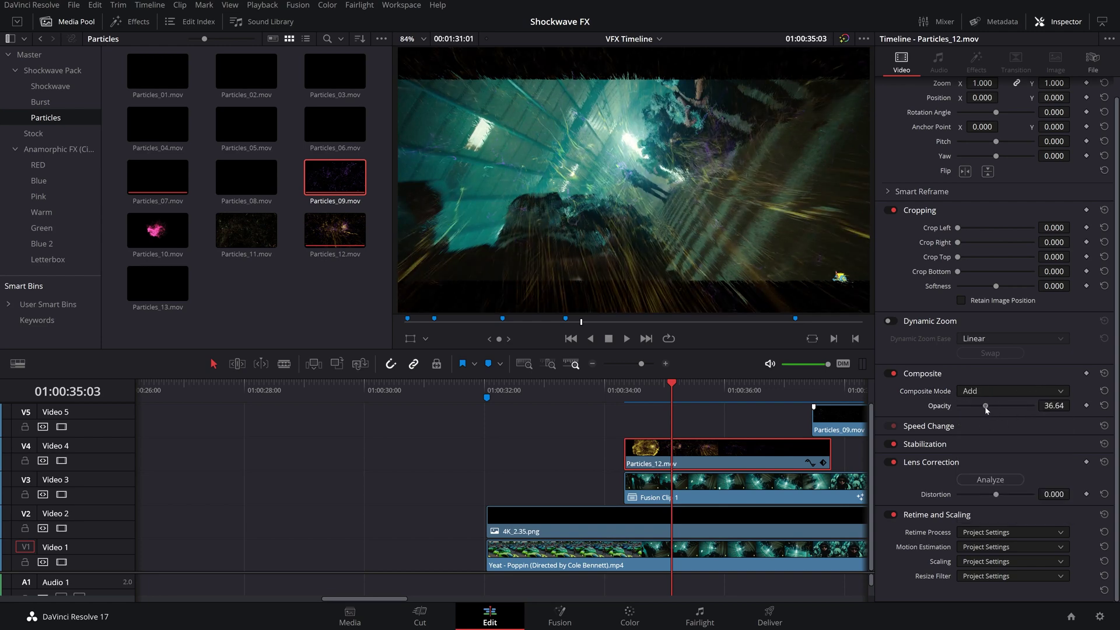
pyautogui.moveTo(672, 390); pyautogui.dragTo(624, 400)
pyautogui.press('space')
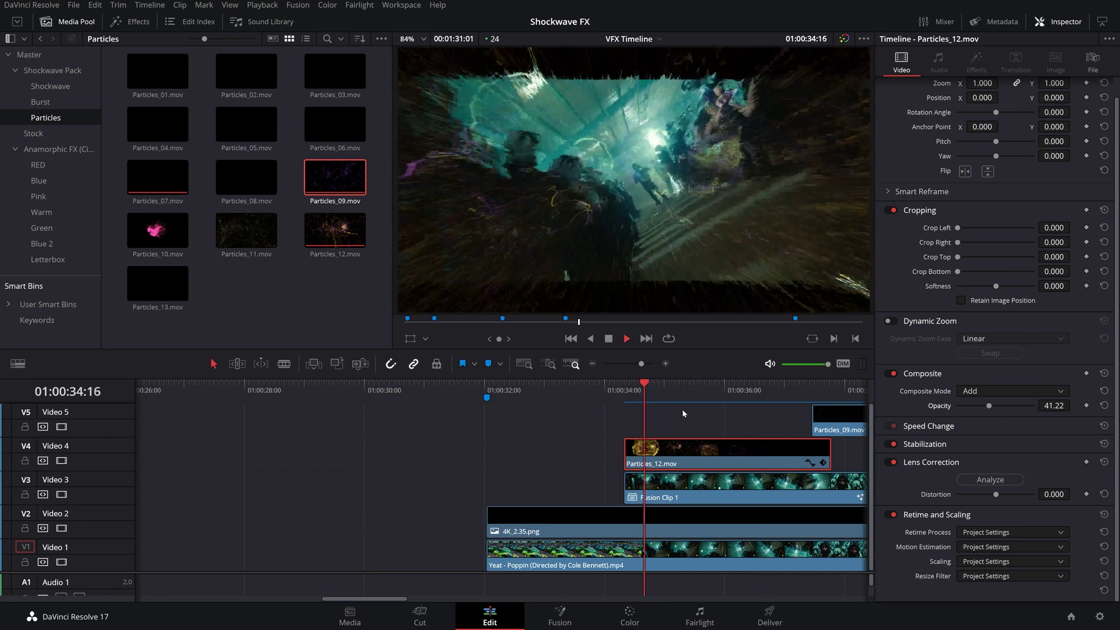
pyautogui.click(617, 390)
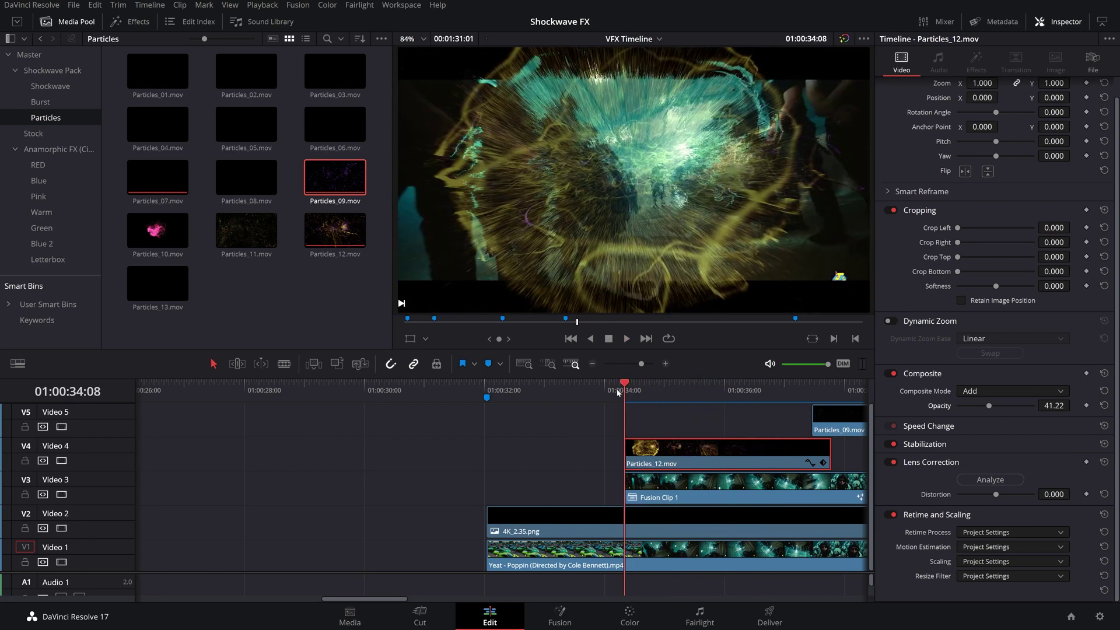
# Keyframe Particles_12.mov's opacity at 100 at the burst, fading to 44.27 a few frames later
pyautogui.press('space')
pyautogui.click(628, 395)
pyautogui.moveTo(1043, 405); pyautogui.dragTo(953, 415)
pyautogui.press('space')
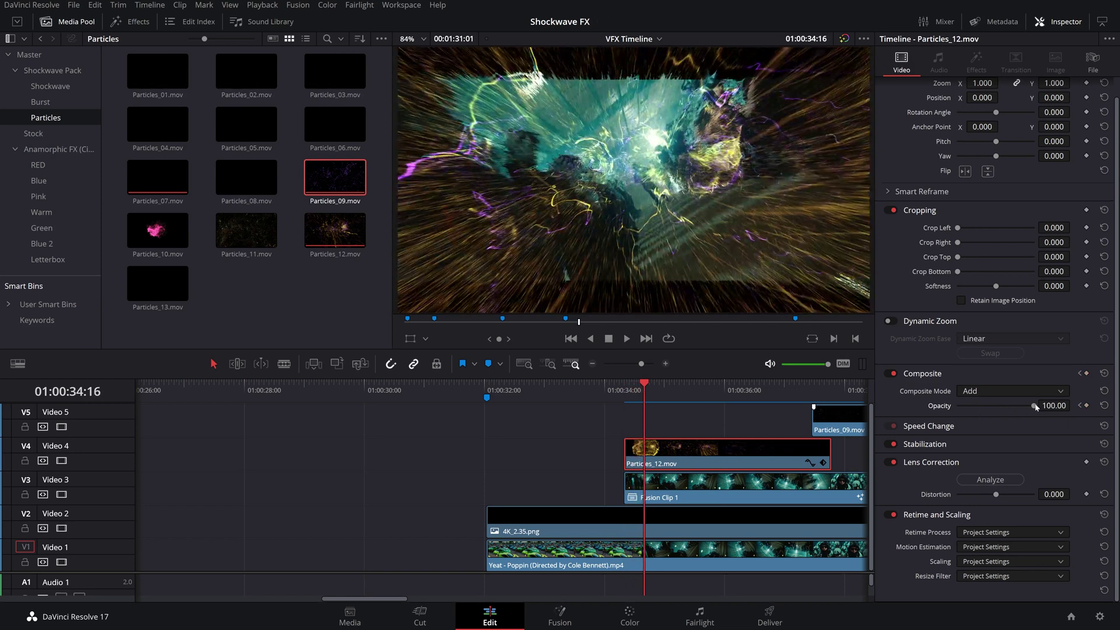
pyautogui.moveTo(1030, 408); pyautogui.dragTo(996, 407)
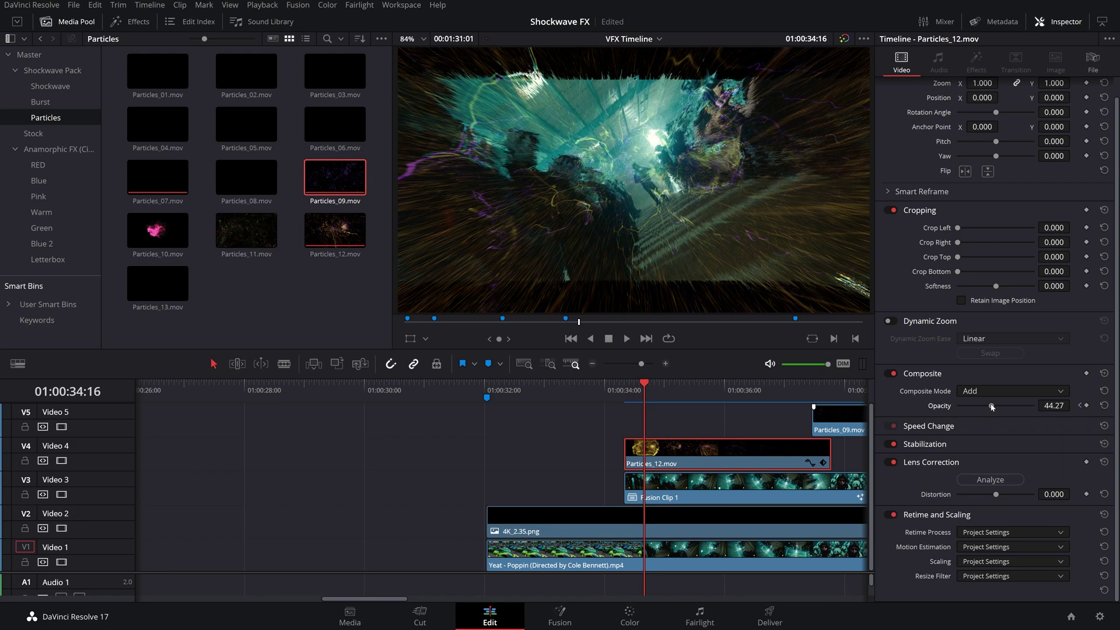
pyautogui.click(625, 387)
pyautogui.press('space')
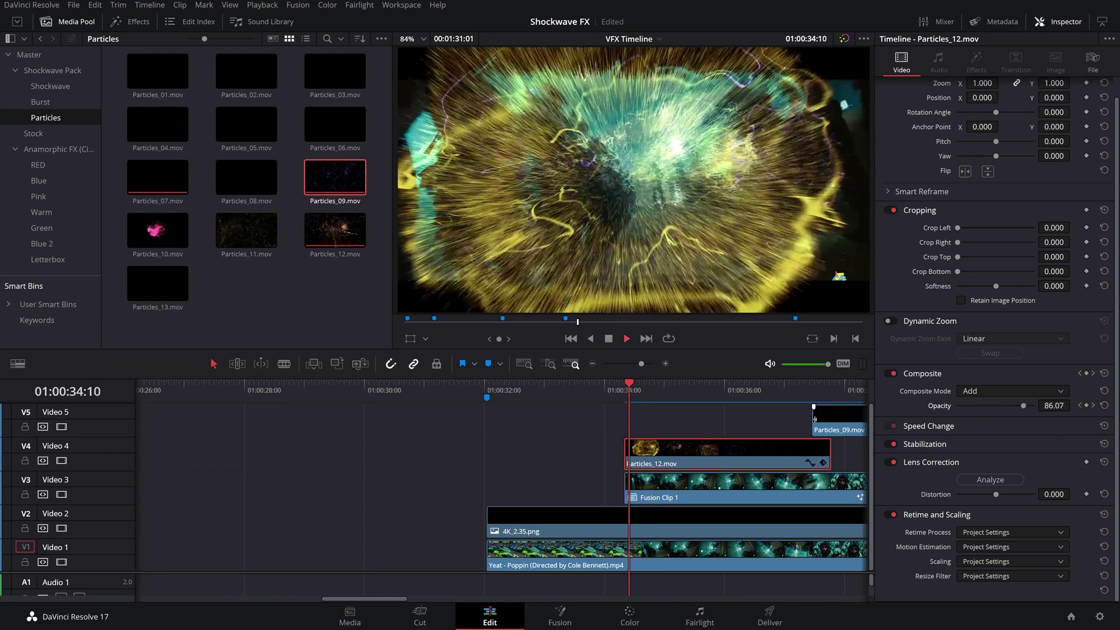
# Play the opacity fade through the transition and watch it full screen
pyautogui.click(611, 390)
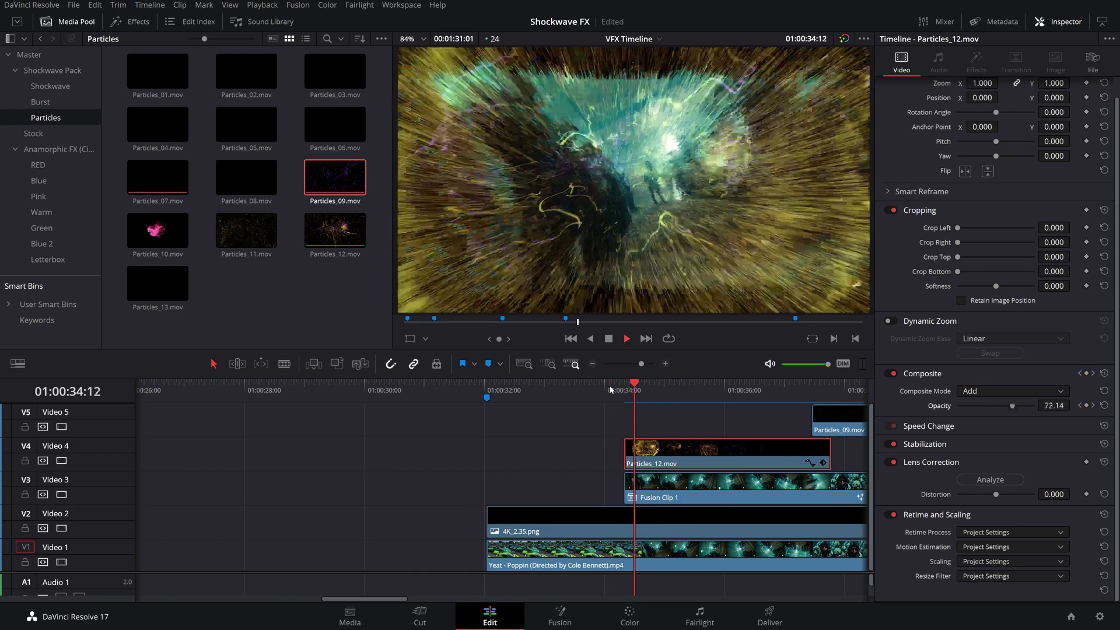
pyautogui.click(610, 390)
pyautogui.press('space')
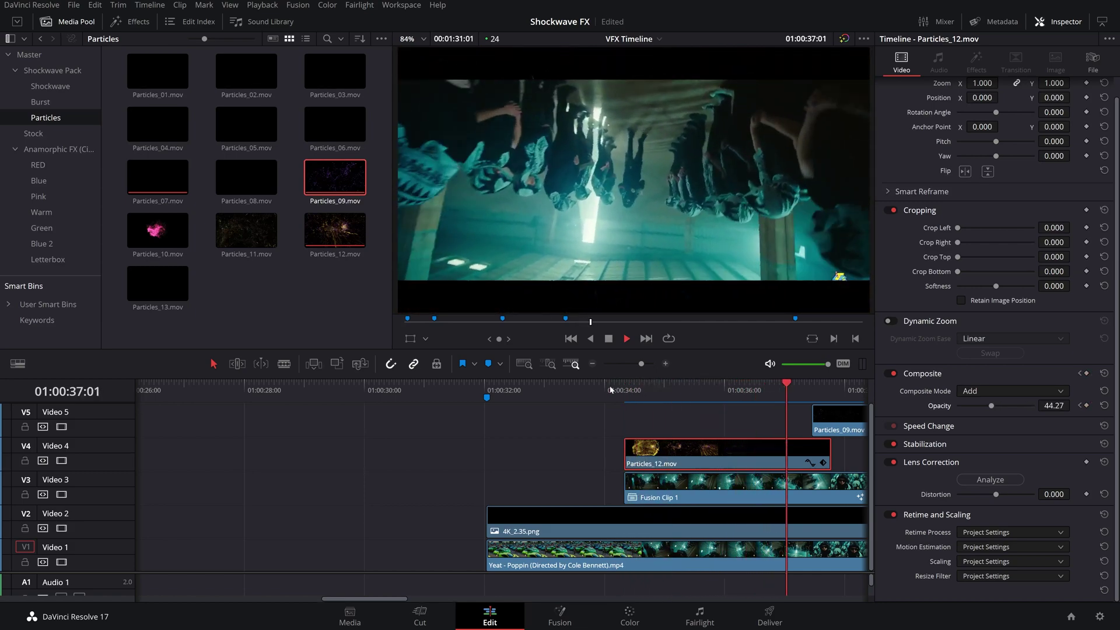
pyautogui.press('space')
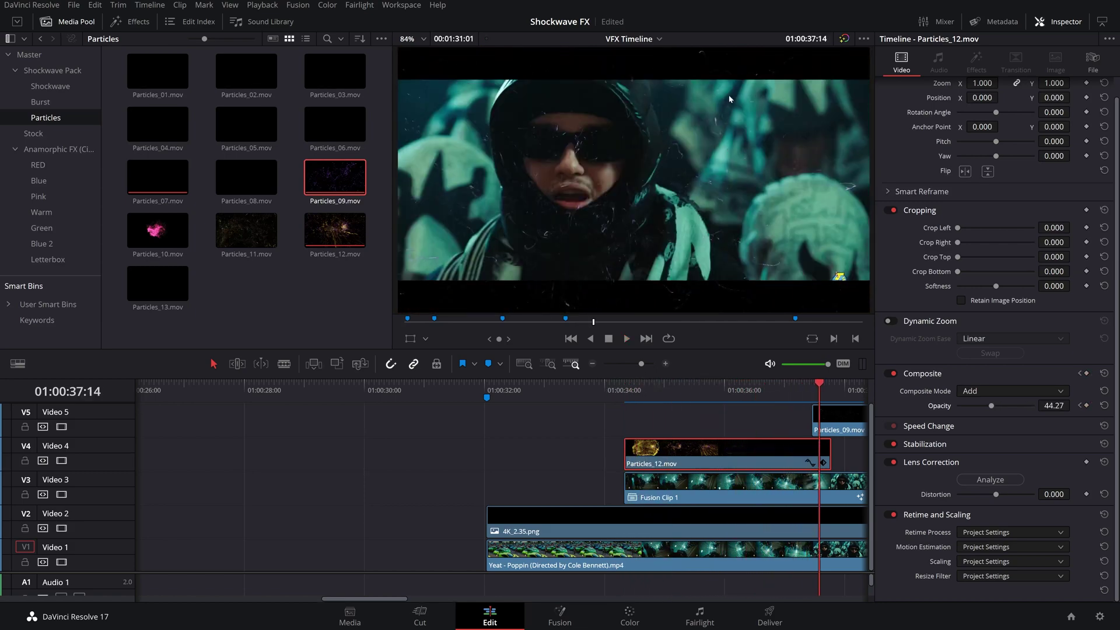
pyautogui.press('q')
pyautogui.press('q')
pyautogui.click(624, 392)
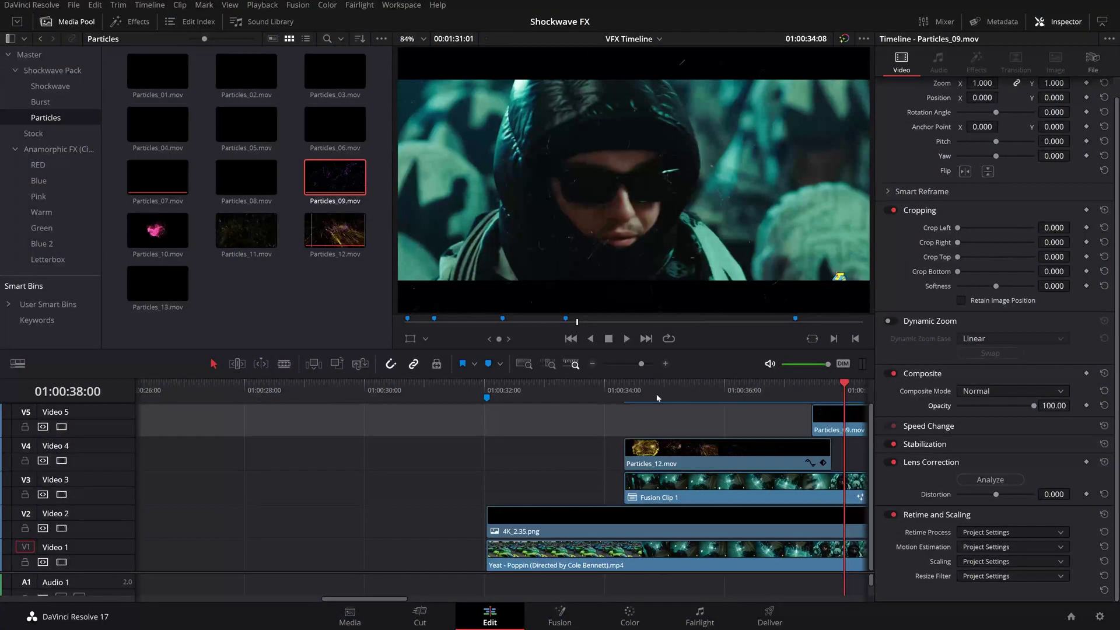
pyautogui.press('space')
pyautogui.click(625, 398)
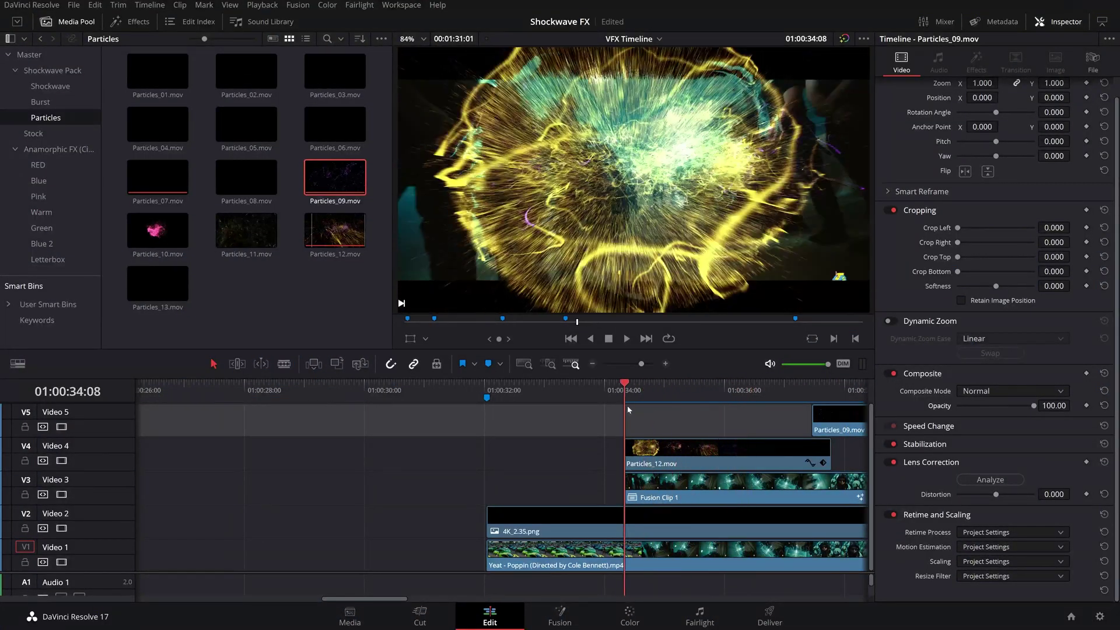
pyautogui.press('space')
pyautogui.click(692, 487)
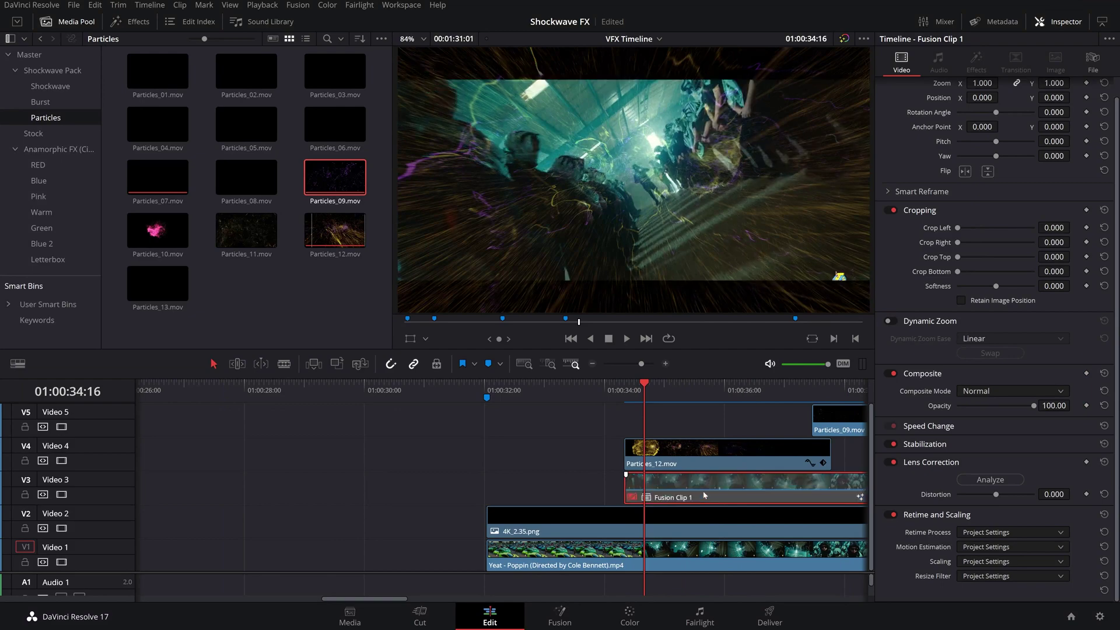
pyautogui.click(625, 389)
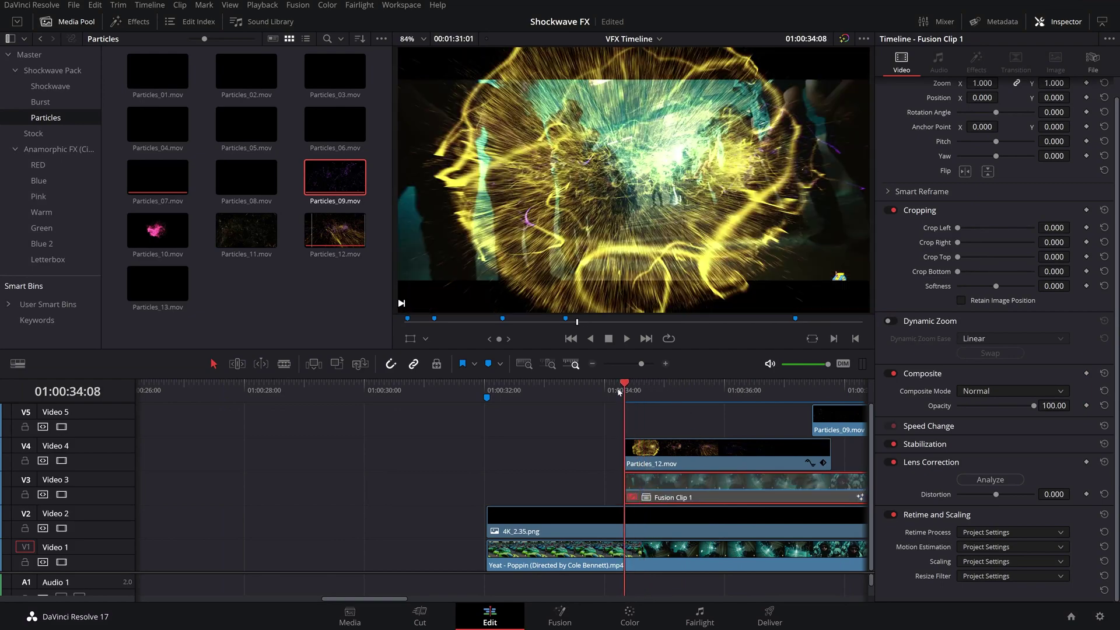
pyautogui.press('space')
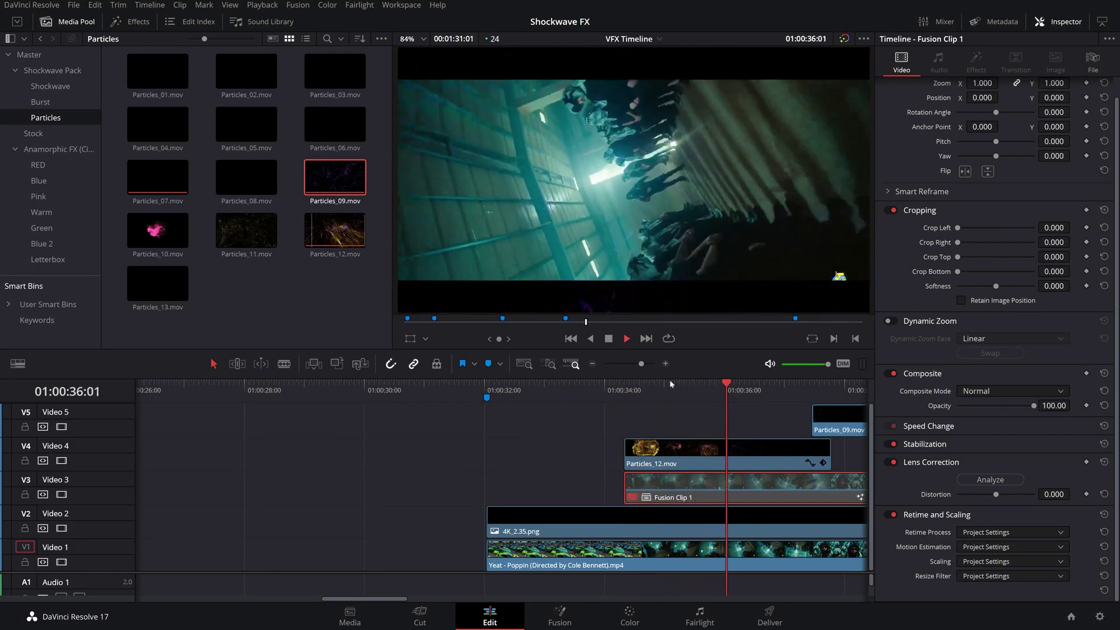
pyautogui.click(638, 390)
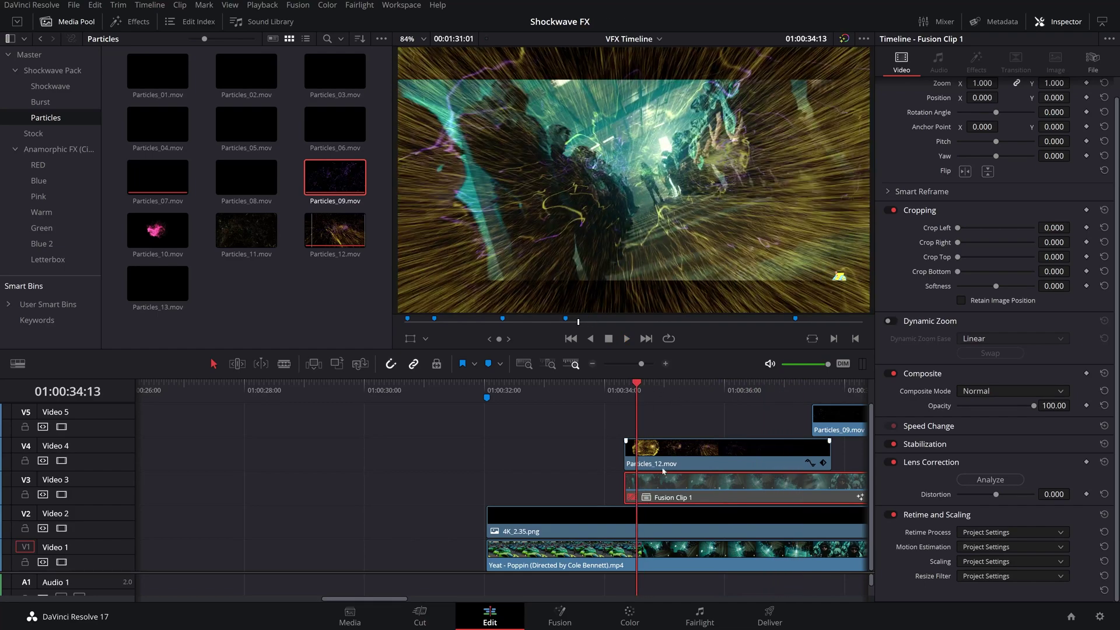
pyautogui.click(623, 389)
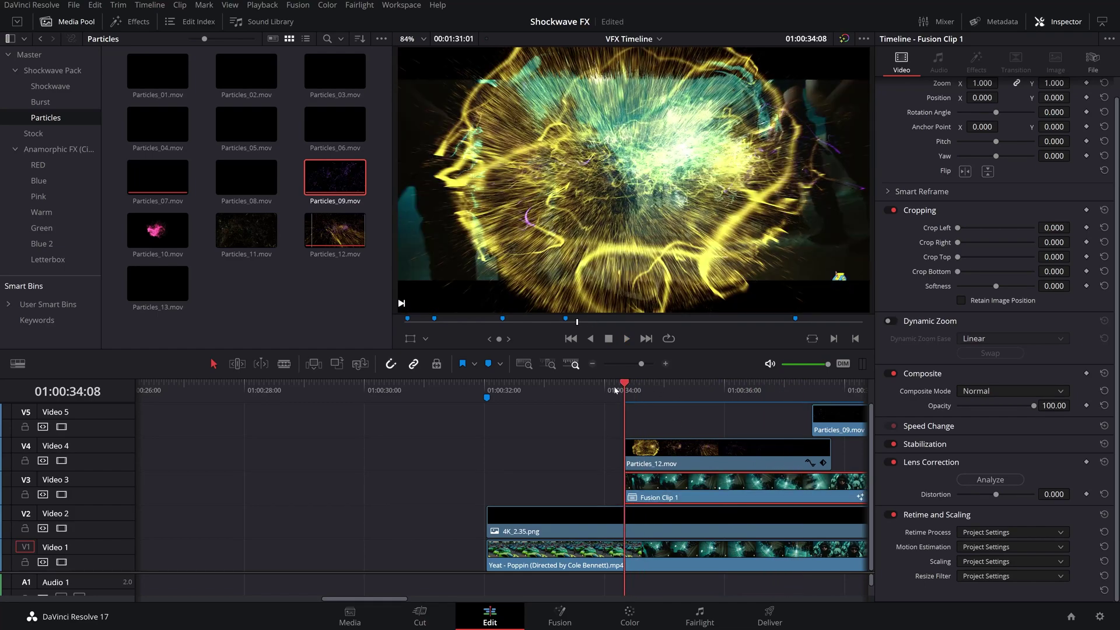
pyautogui.press('space')
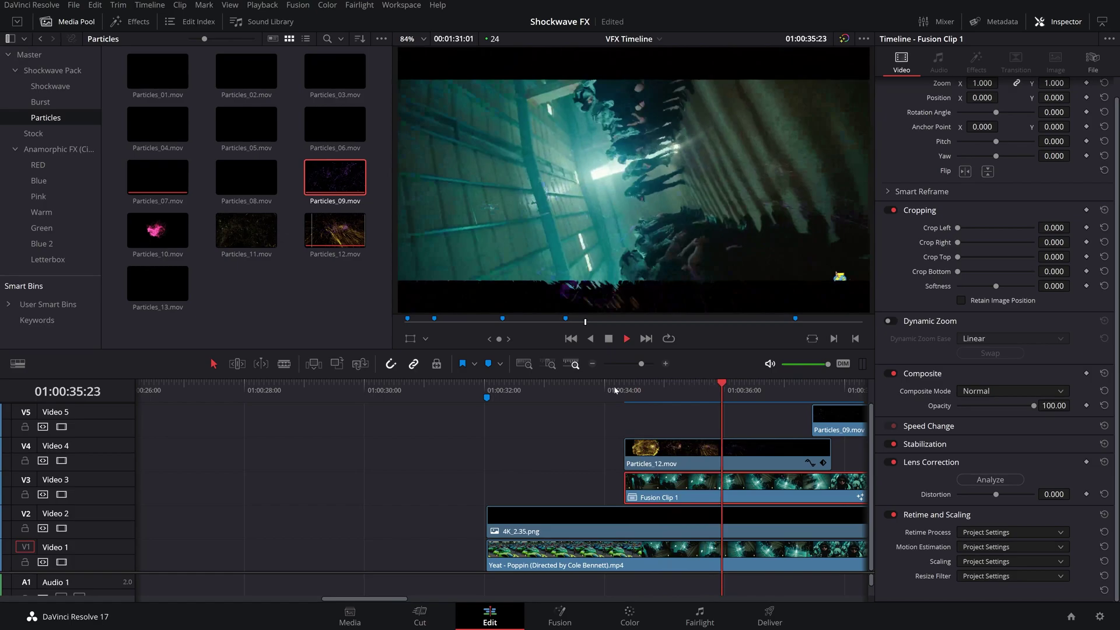